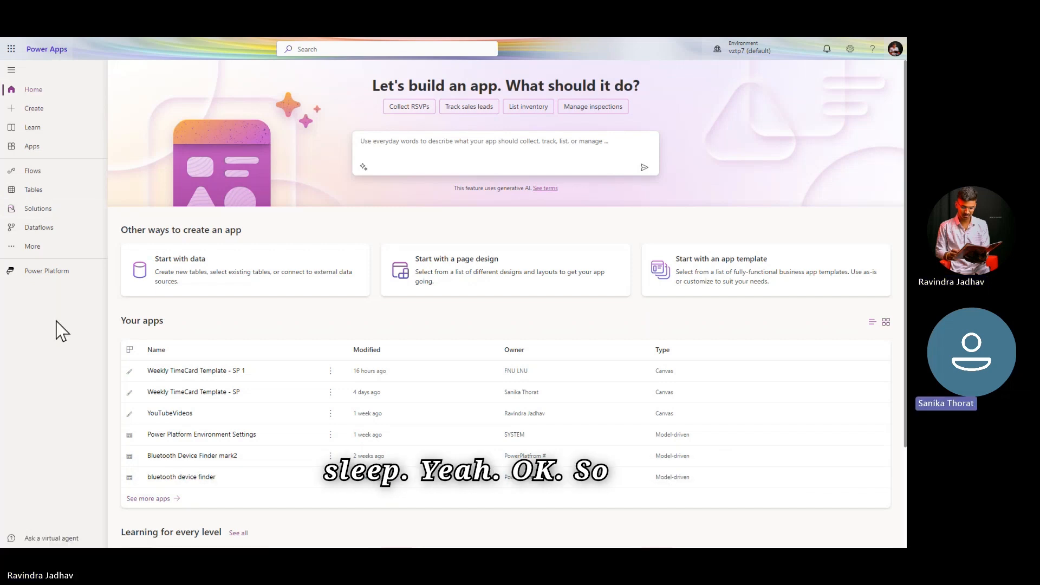
Step: Review the Microsoft 365 apps available in the app launcher and close it
left_click(10, 49)
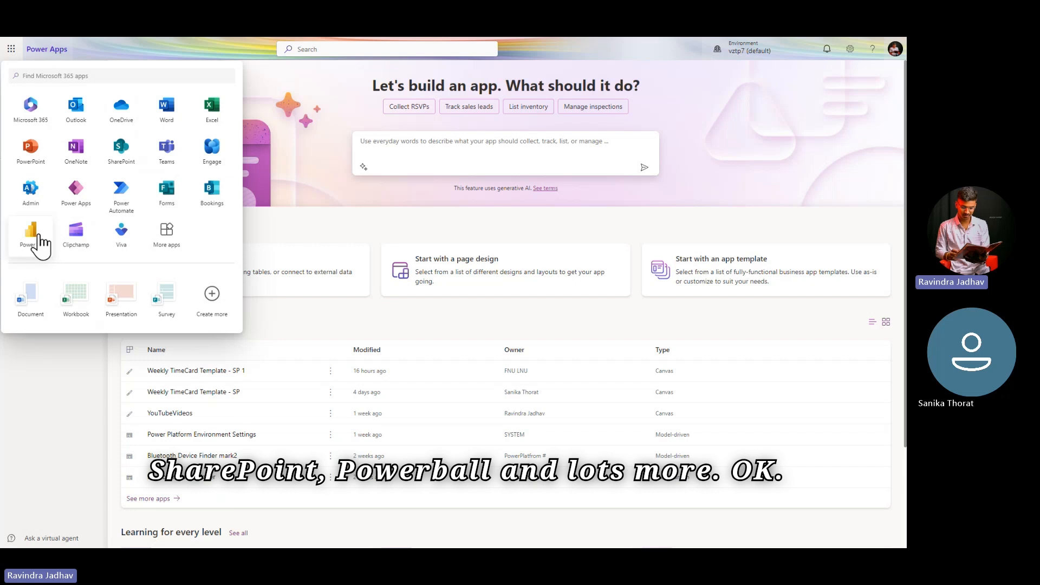
left_click(301, 235)
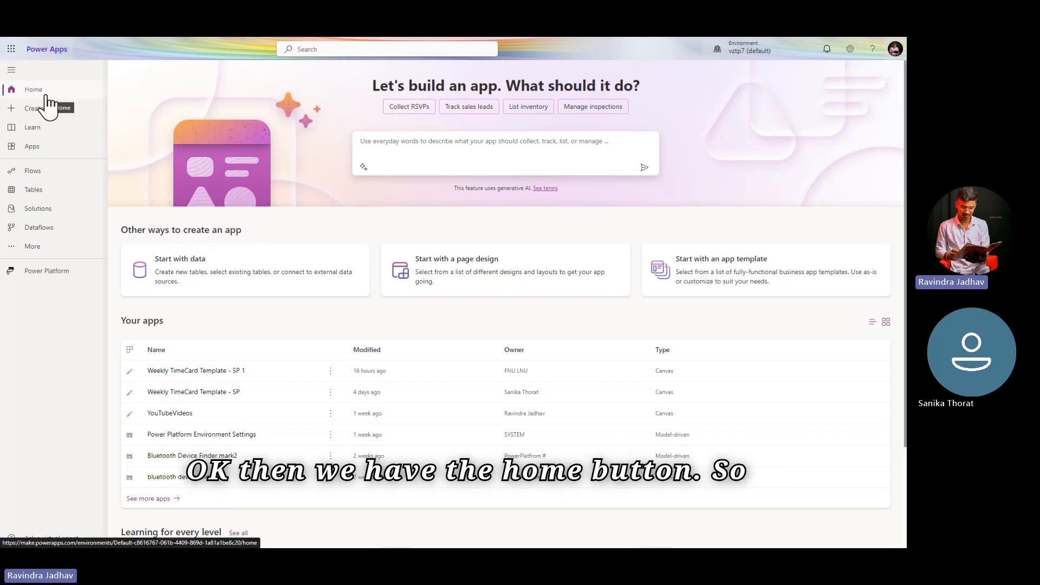
Step: Enter "Expense Tracking Application" as the description of the app to build and clear the description again
left_click(441, 147)
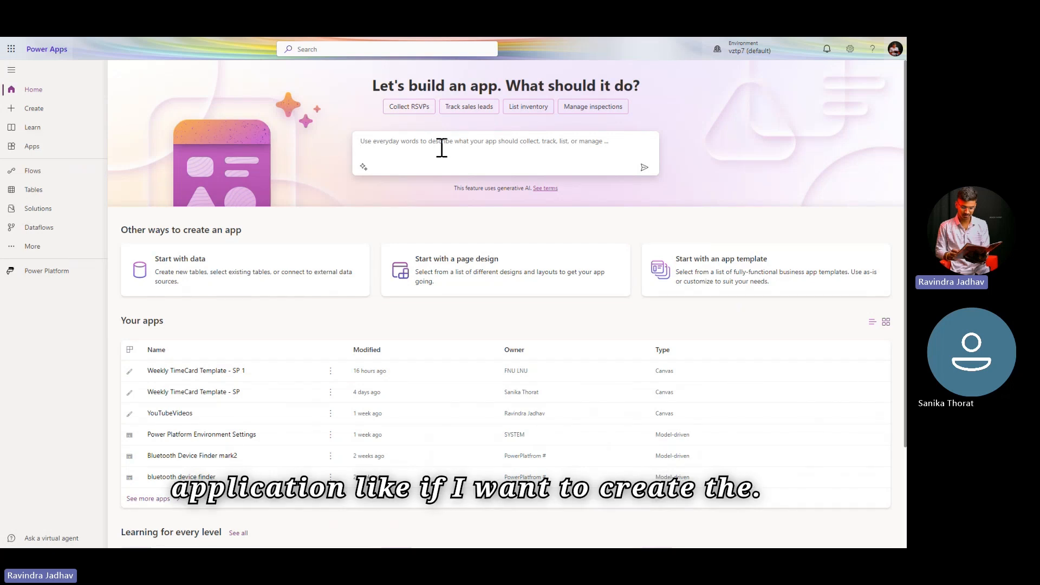
type("E")
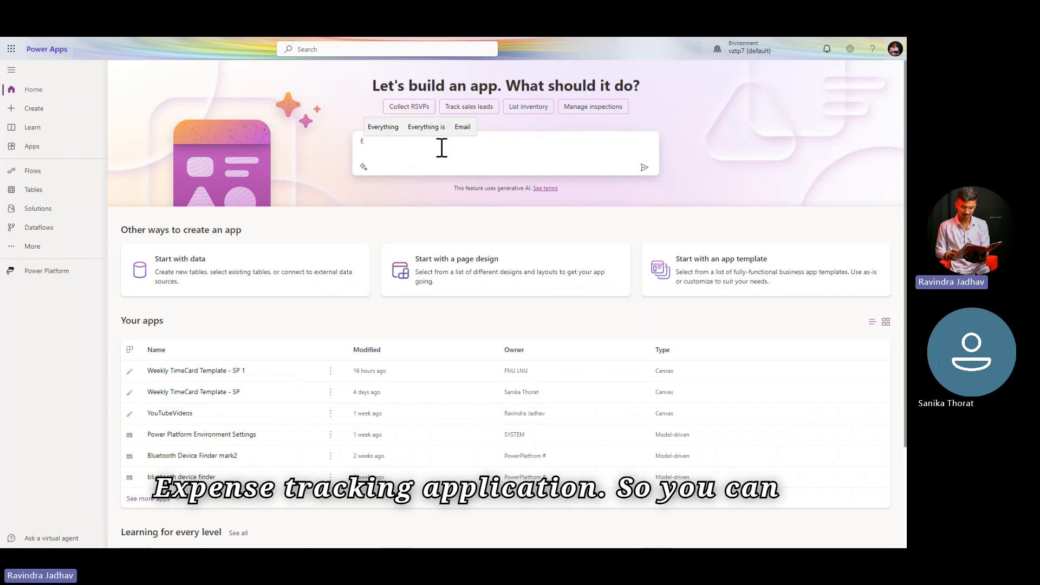
type("xpense ")
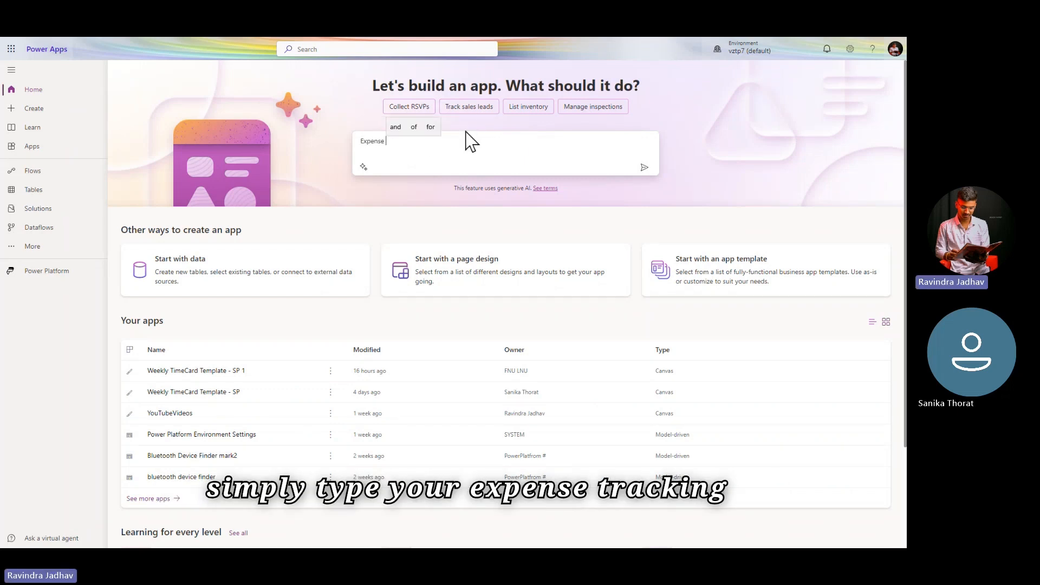
type("Tracking Application")
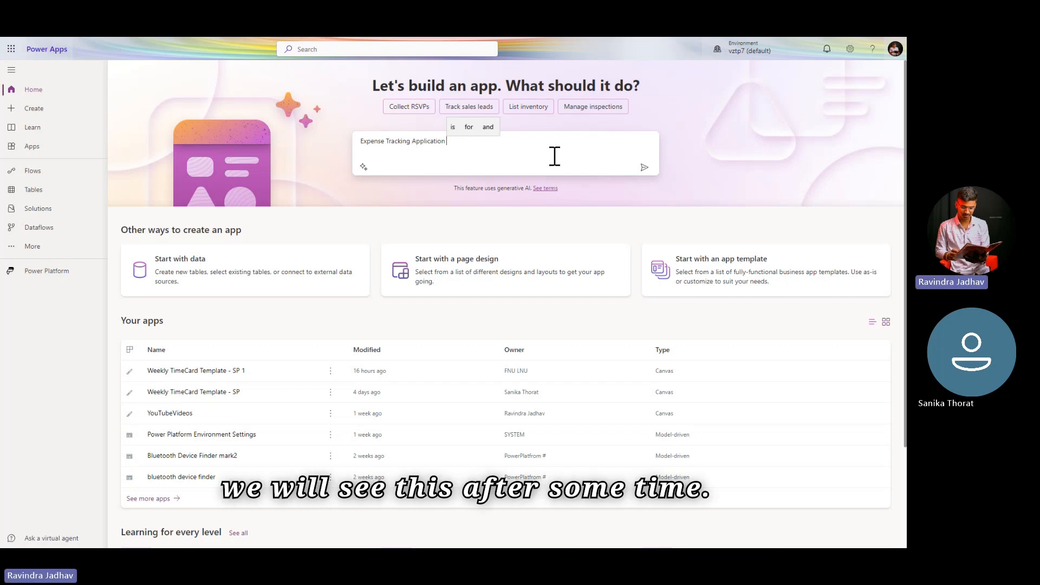
key("ctrl+a")
key("BackSpace")
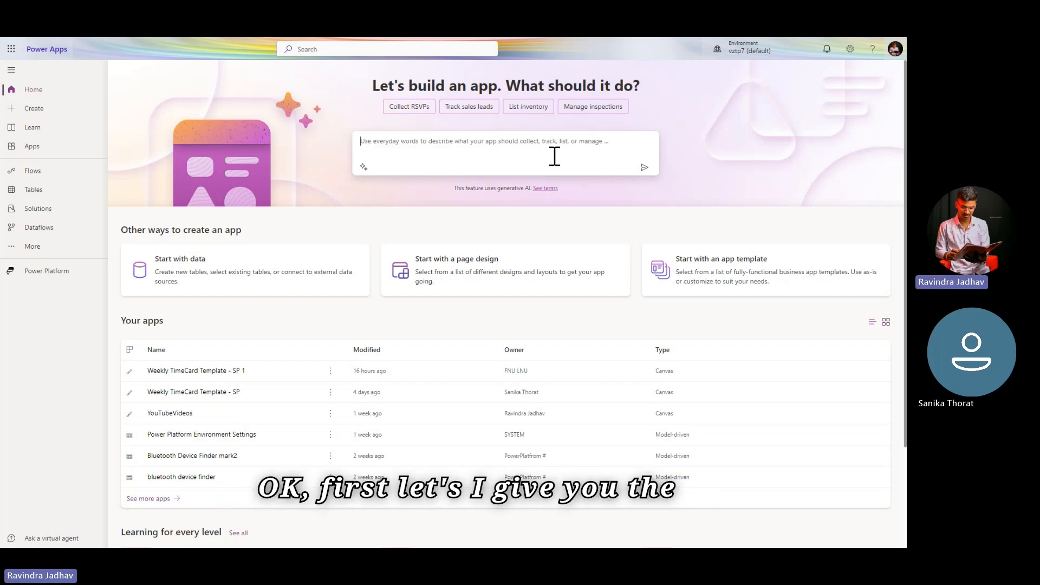
Step: Examine the list of environments available for building apps with Dataverse and close the list without switching
mouse_move(77, 38)
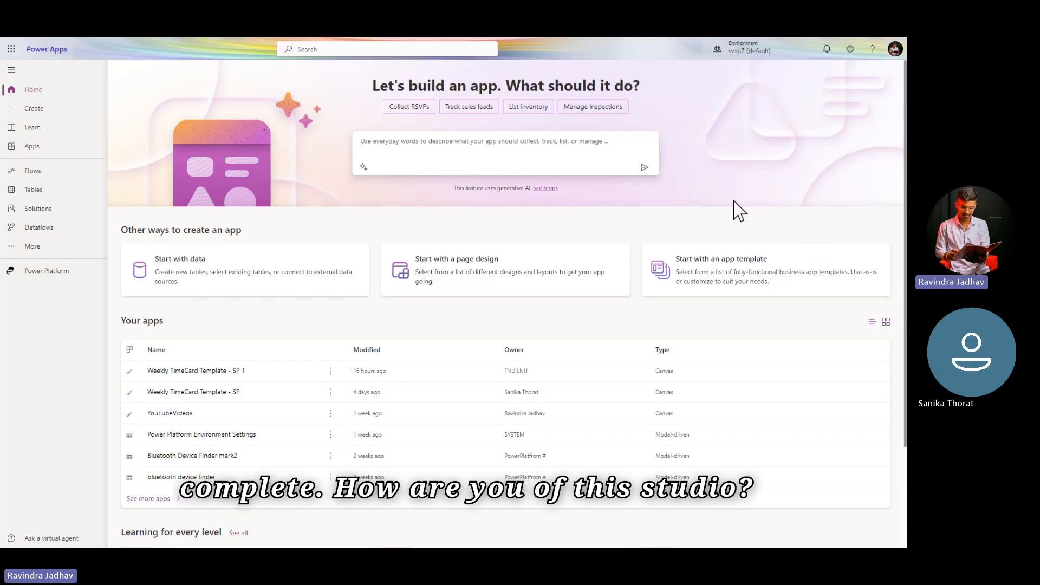
mouse_move(753, 58)
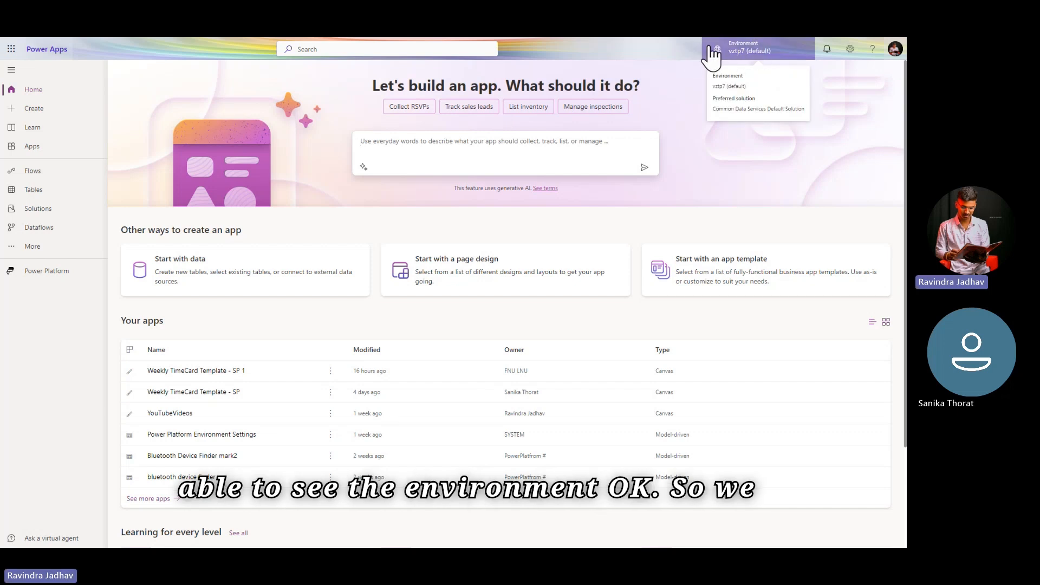
left_click(755, 52)
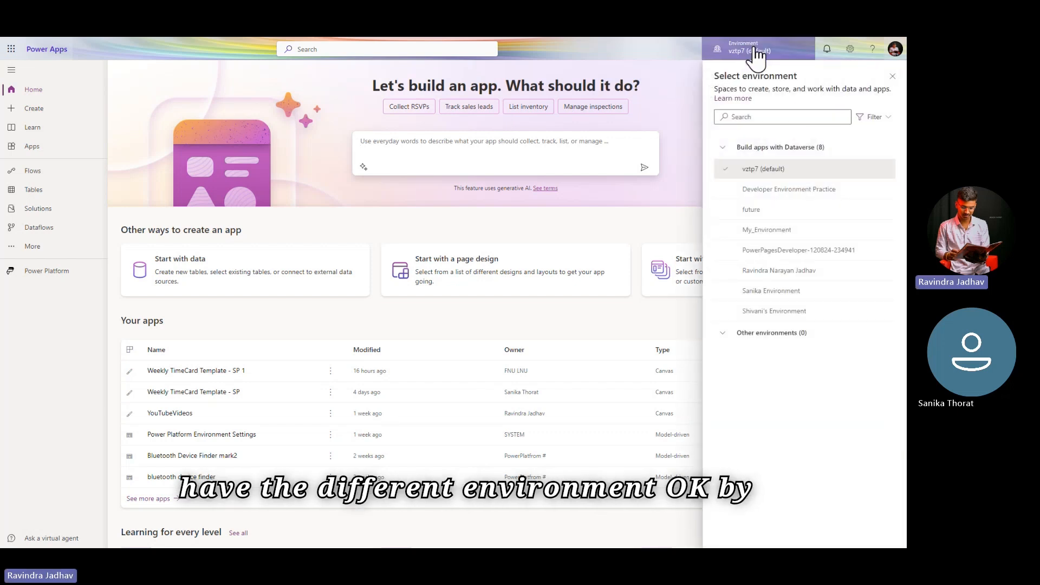
mouse_move(755, 174)
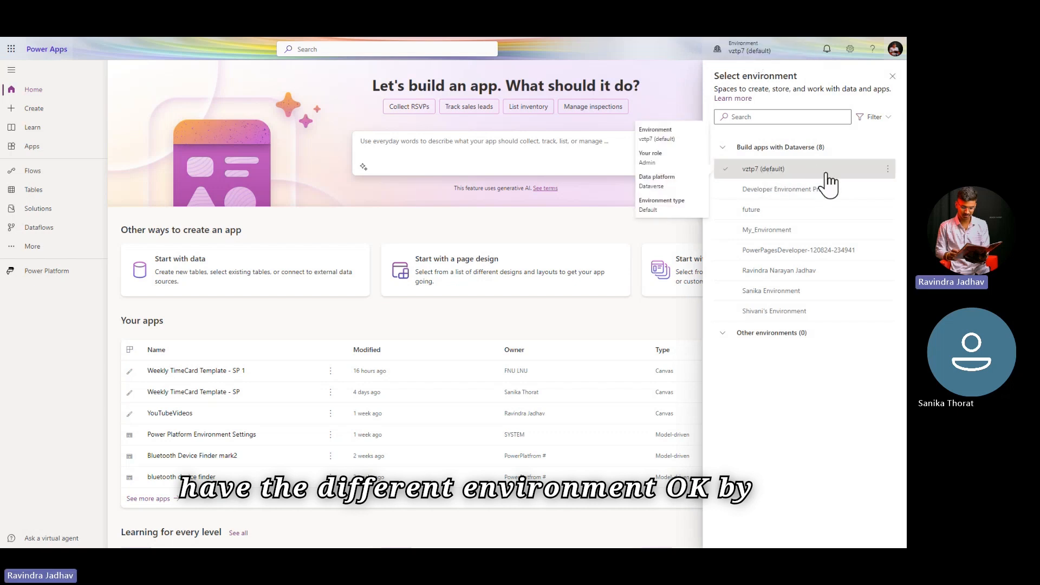
mouse_move(782, 199)
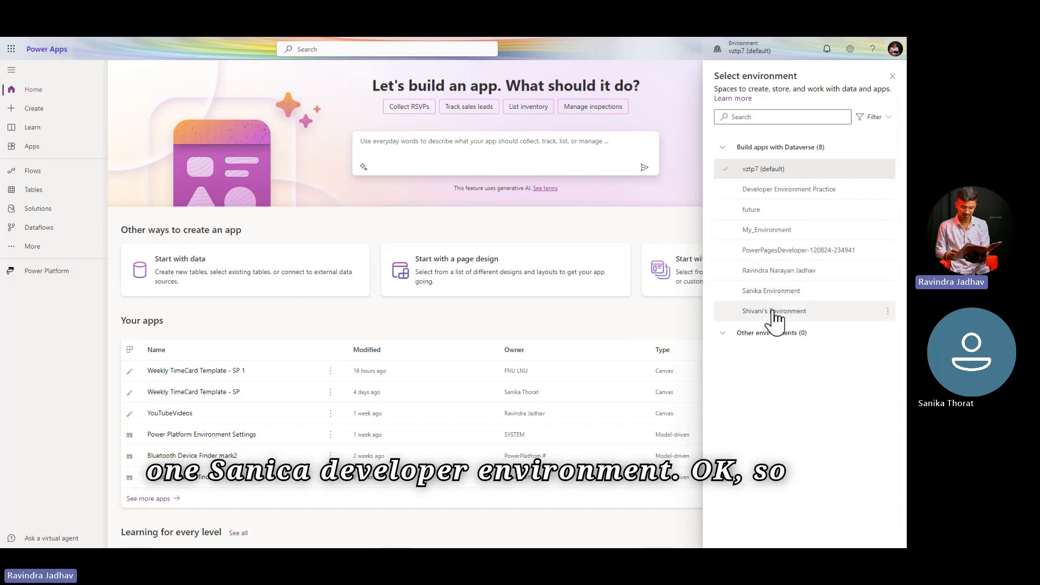
left_click(893, 76)
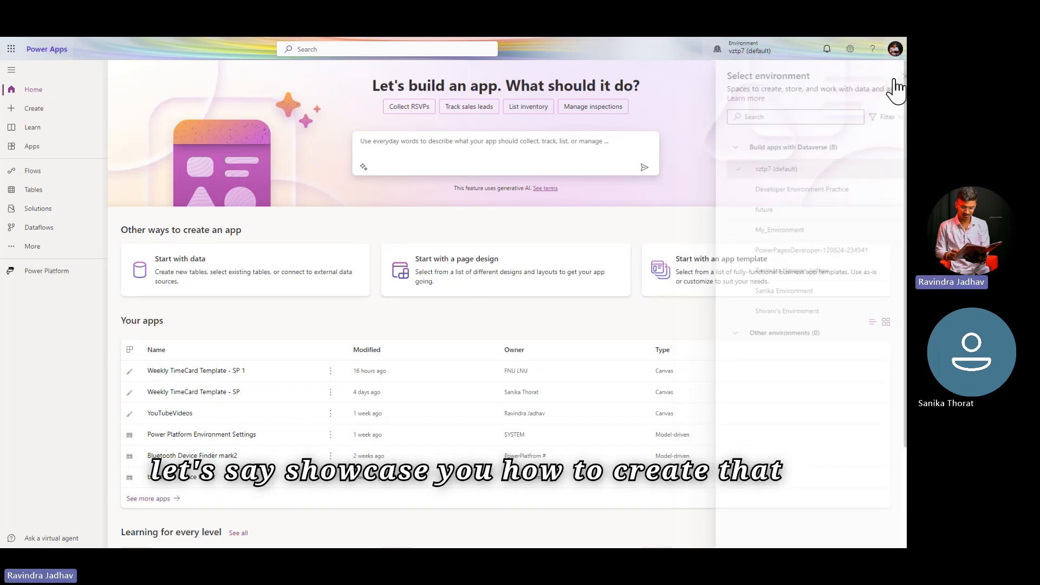
Step: Switch to the Power Platform admin center and show its Environments page
left_click(849, 49)
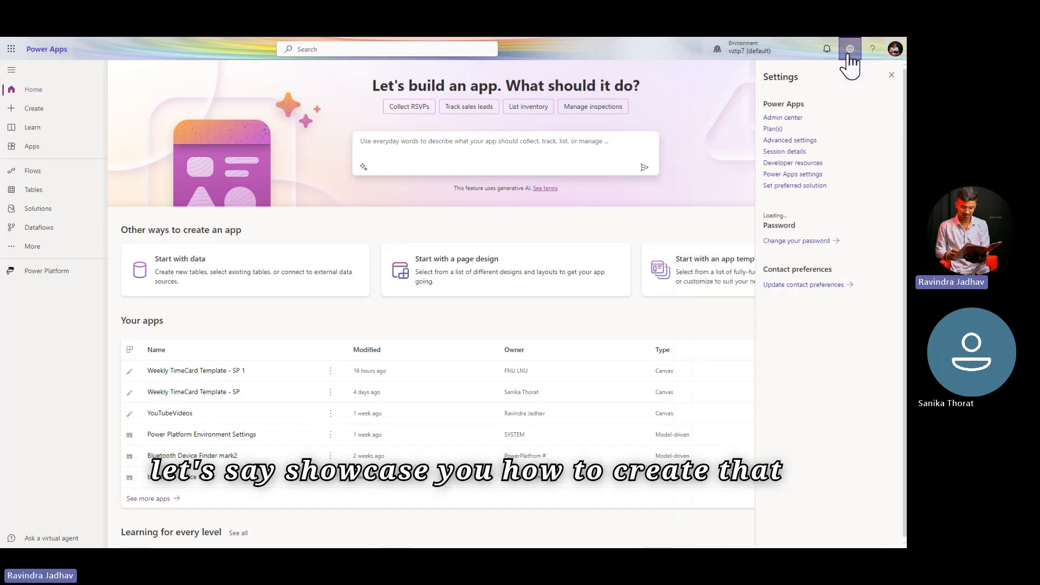
left_click(791, 121)
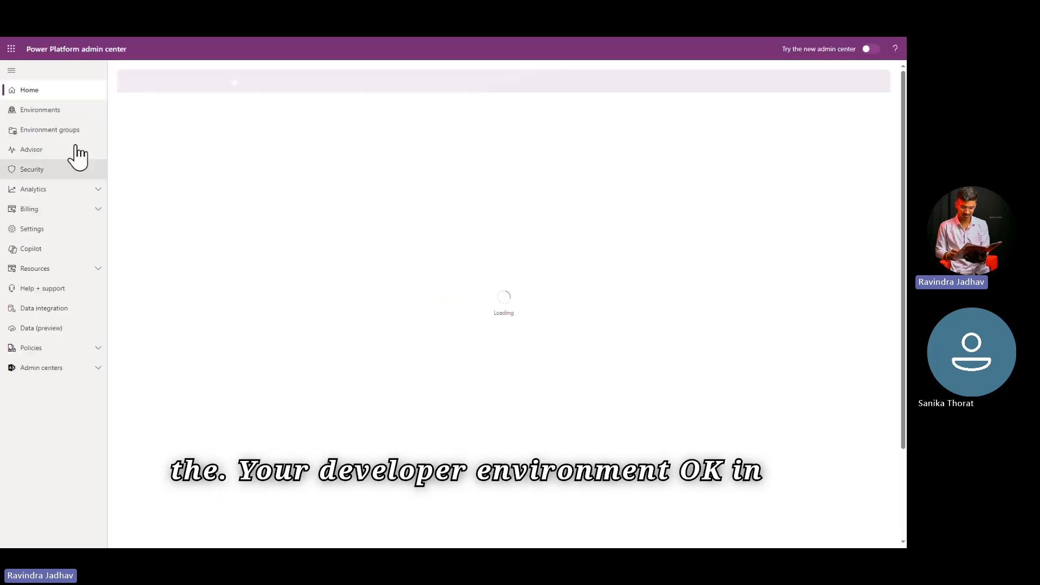
left_click(63, 115)
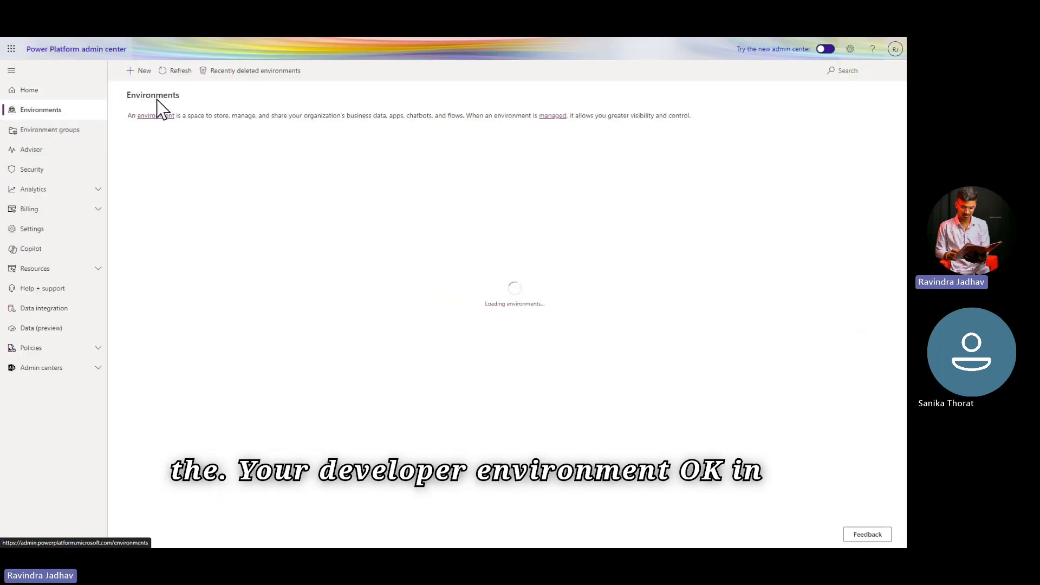
Step: Start a new environment, examine the form's fields and available environment types, and close the form without saving
left_click(140, 72)
left_click(796, 102)
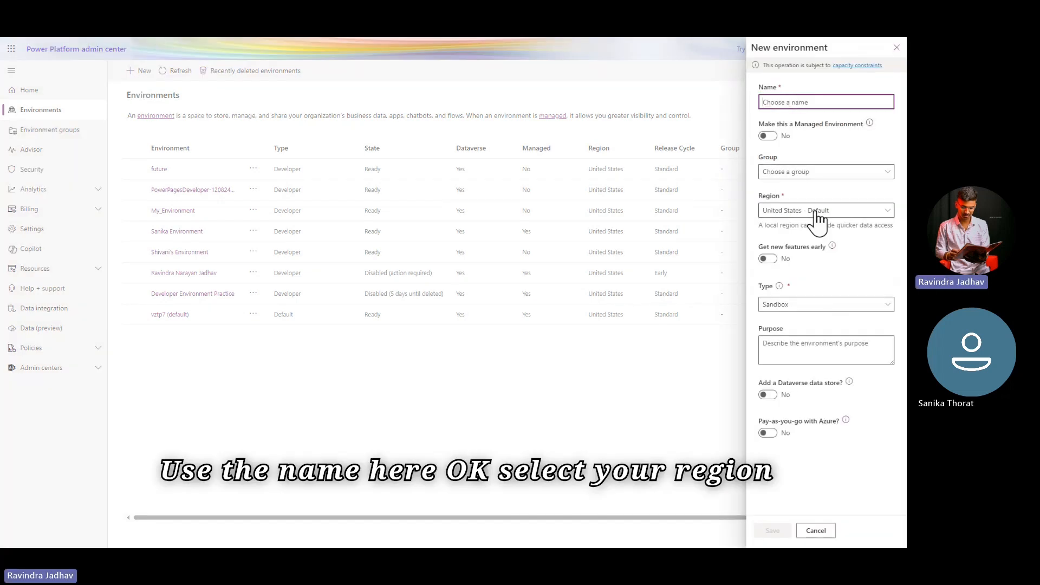
left_click(817, 306)
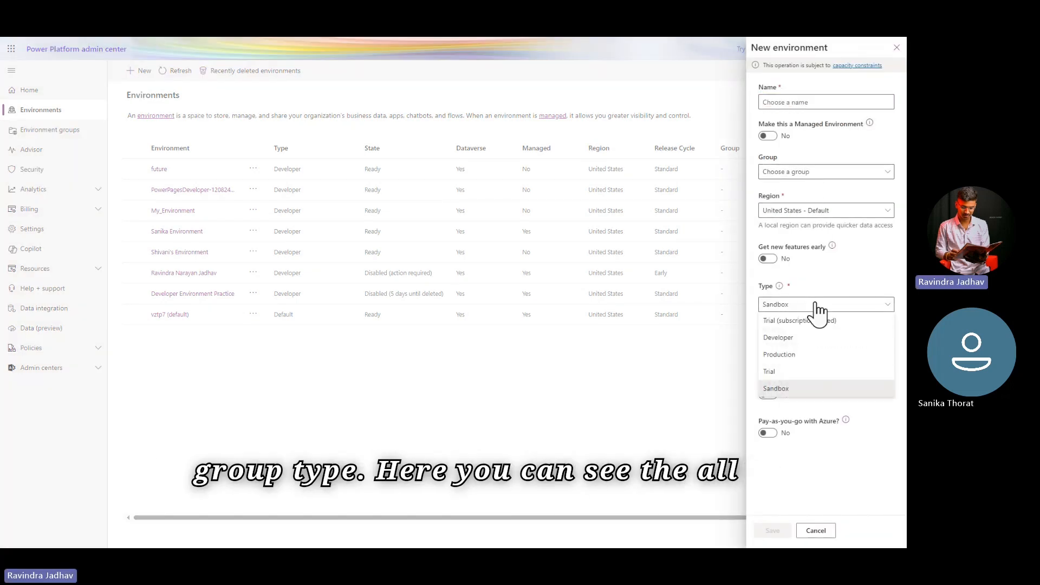
left_click(827, 388)
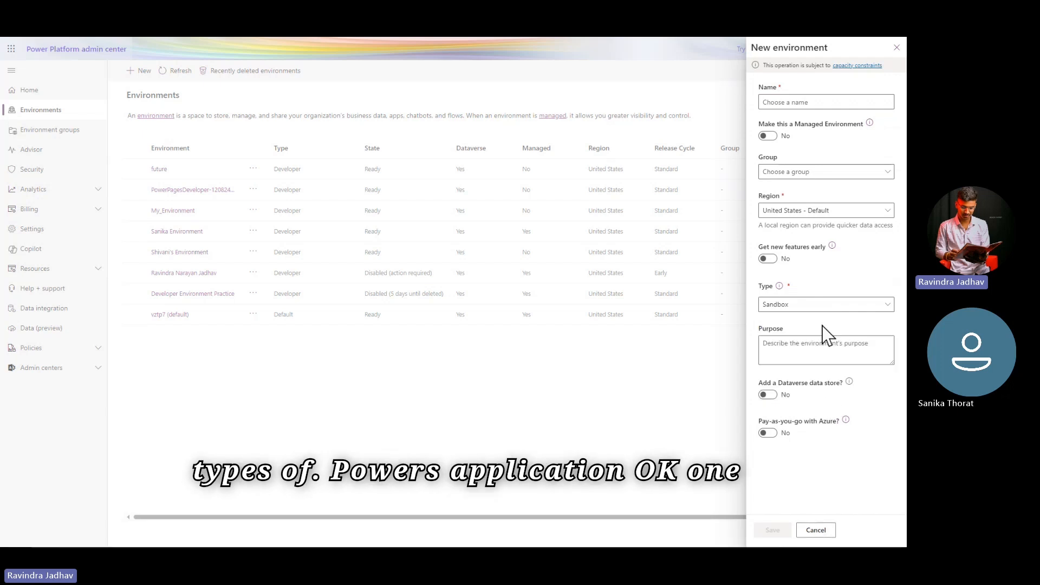
left_click(811, 308)
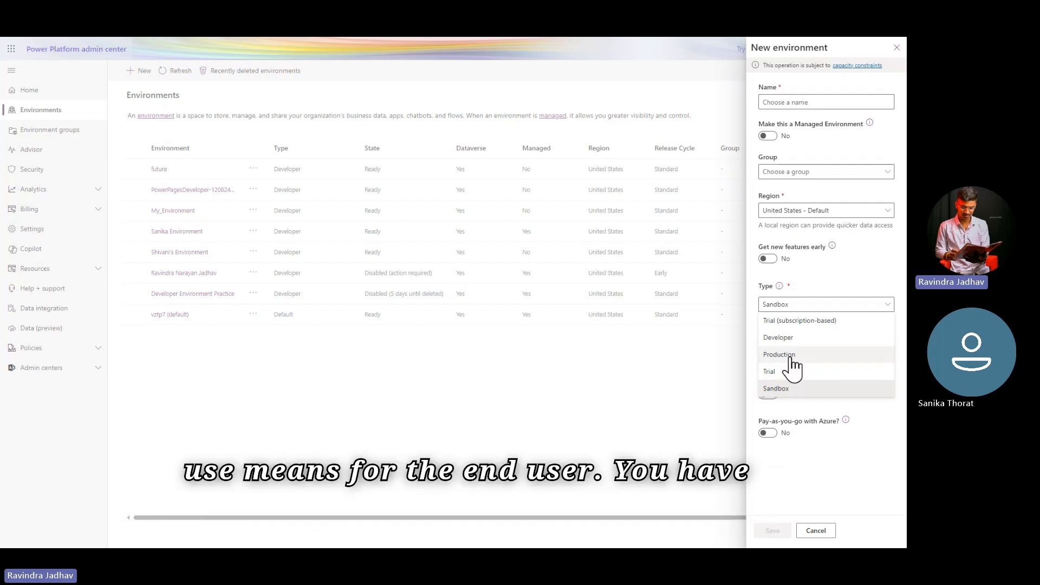
left_click(883, 310)
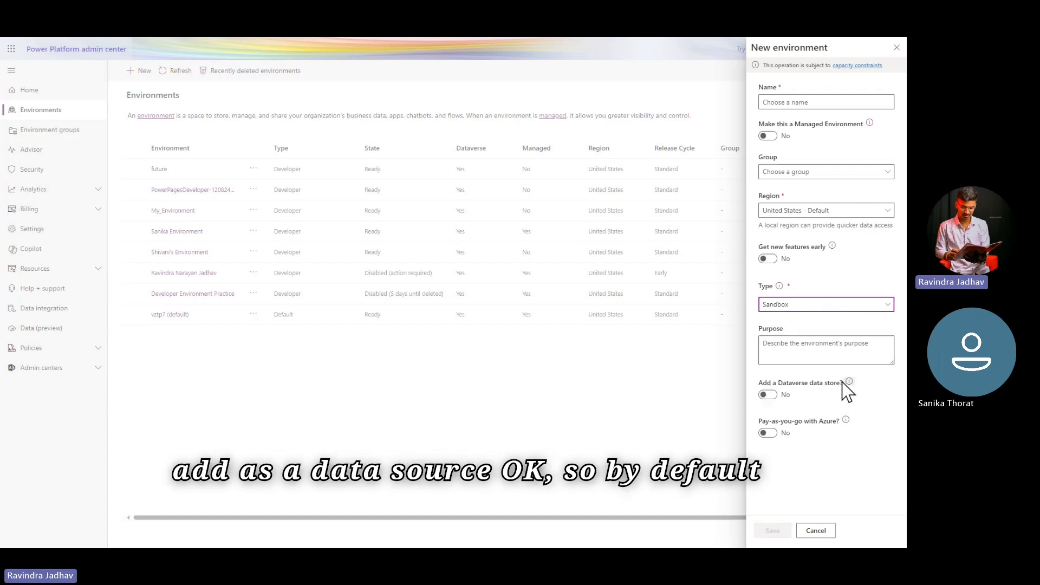
left_click(832, 409)
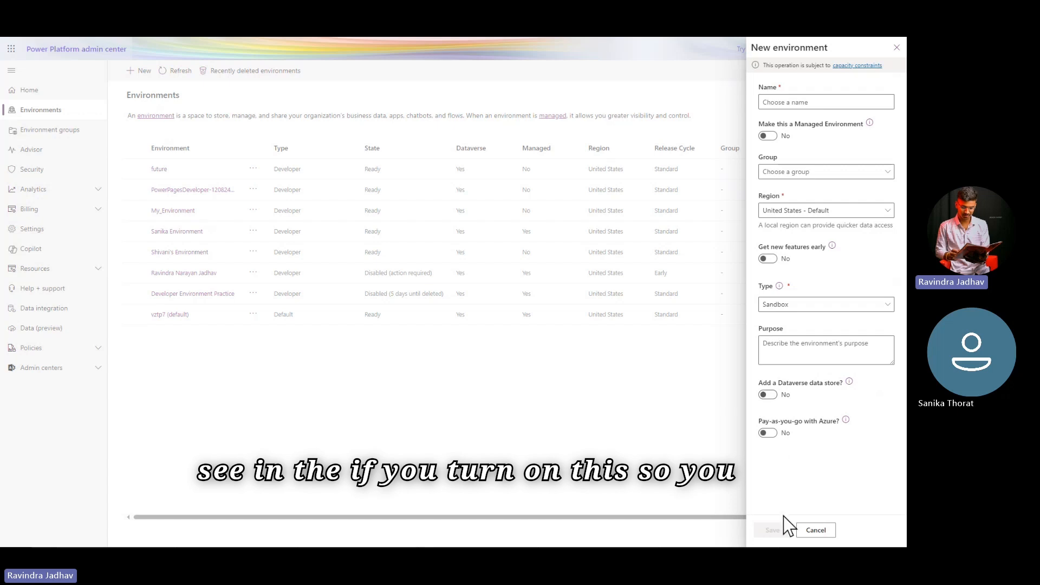
left_click(897, 47)
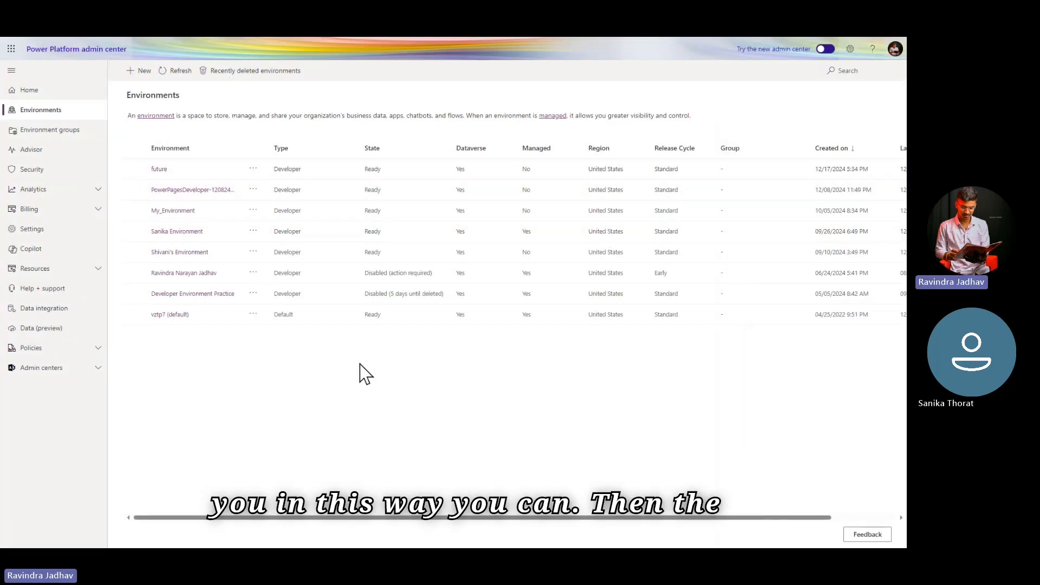
Step: Return to the Power Apps home page, check the notifications and close them
mouse_move(197, 37)
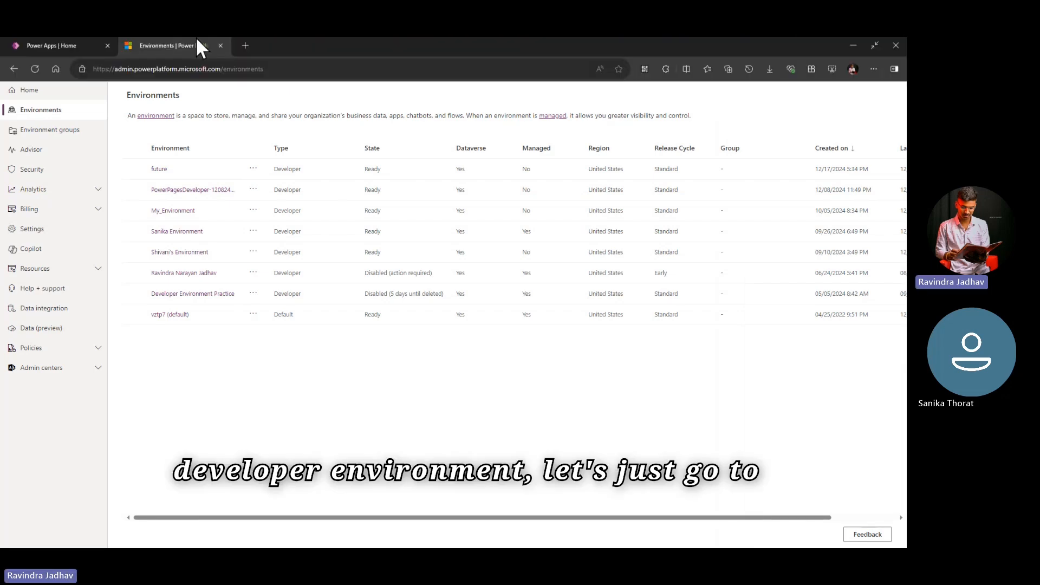
left_click(38, 47)
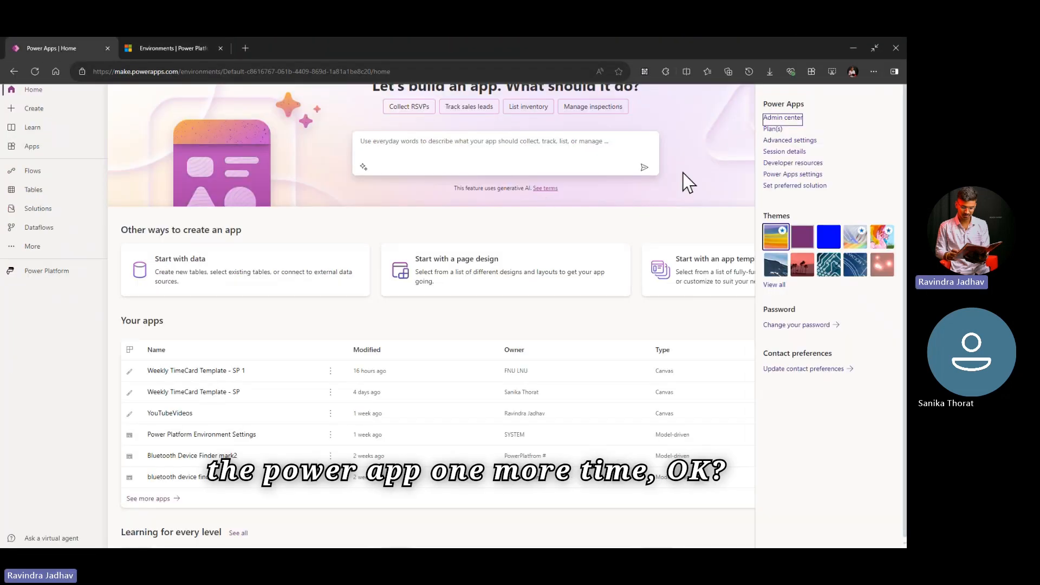
mouse_move(753, 52)
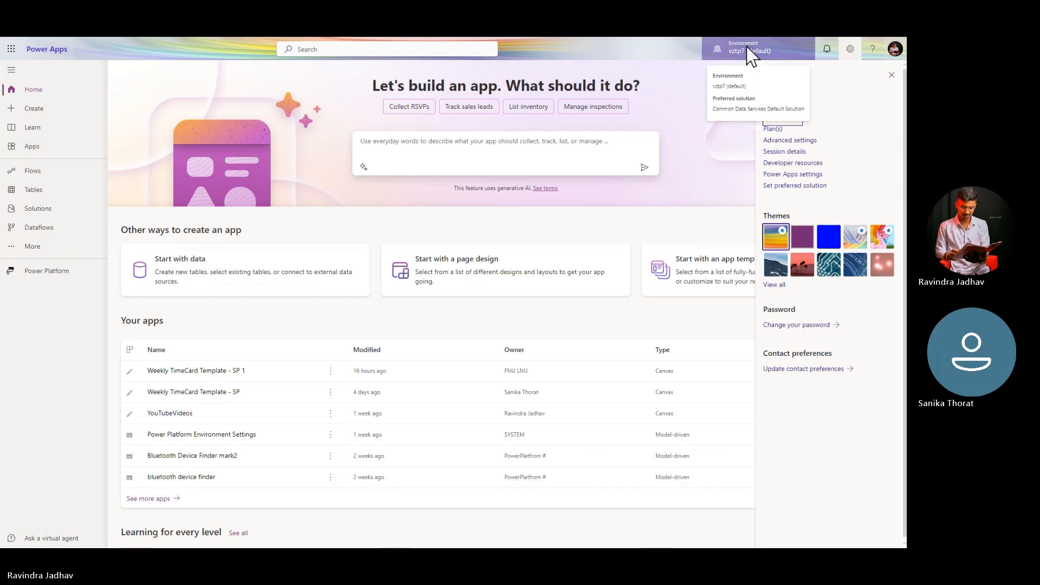
left_click(827, 50)
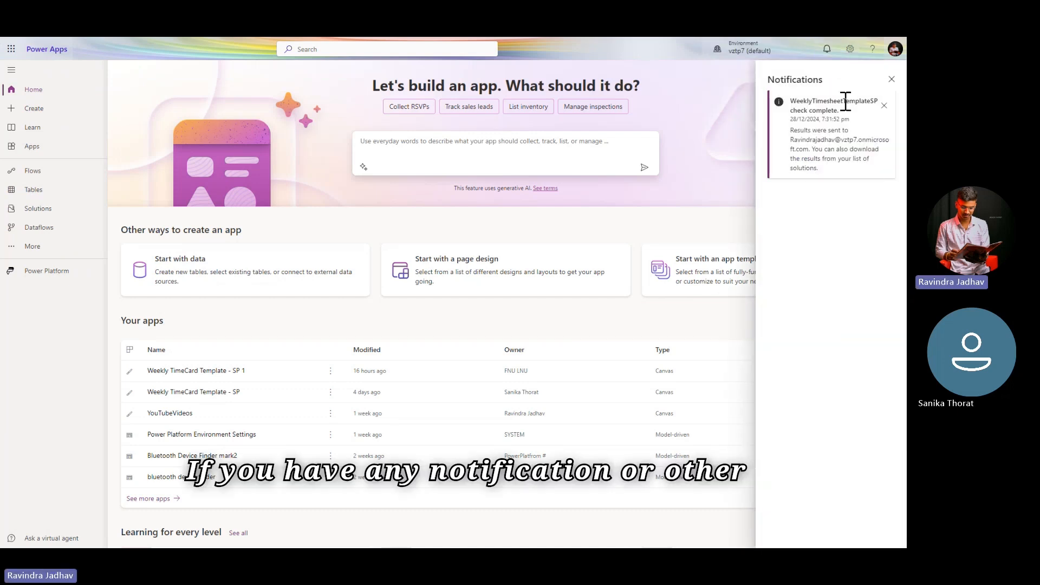
left_click(892, 79)
Step: Open the Power Apps documentation from the help links in a new tab, view it and return to Power Apps home
left_click(873, 50)
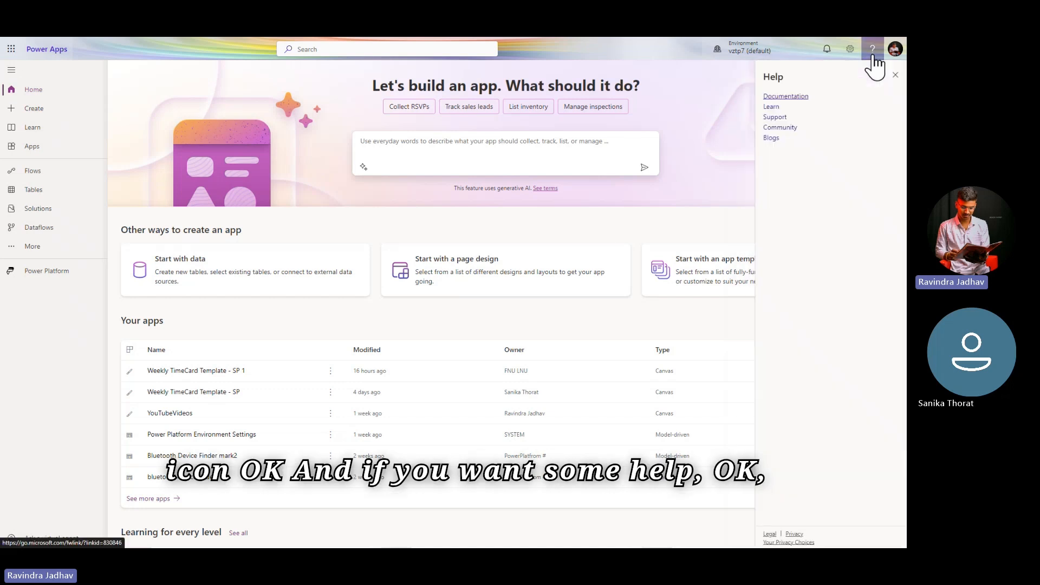
right_click(793, 98)
left_click(835, 103)
mouse_move(446, 38)
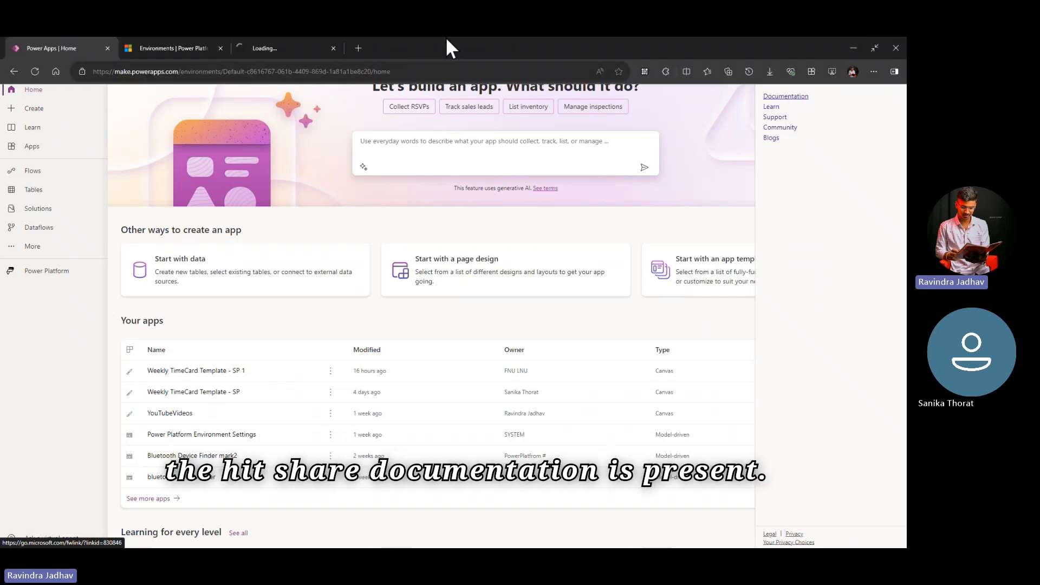
left_click(290, 51)
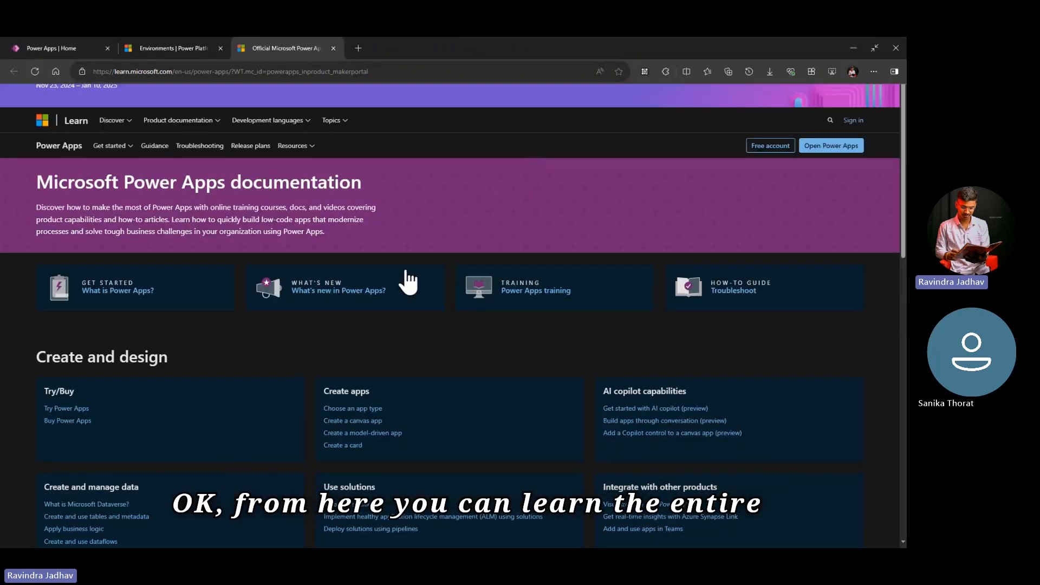
left_click(160, 49)
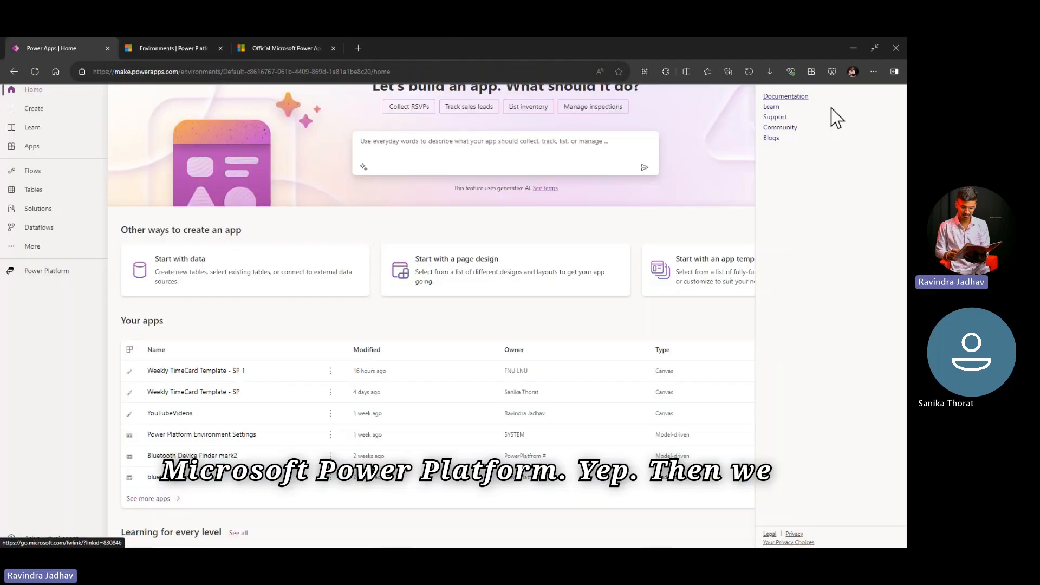
Step: Open the Community help link in a new tab and view the Power Apps forum there
right_click(786, 128)
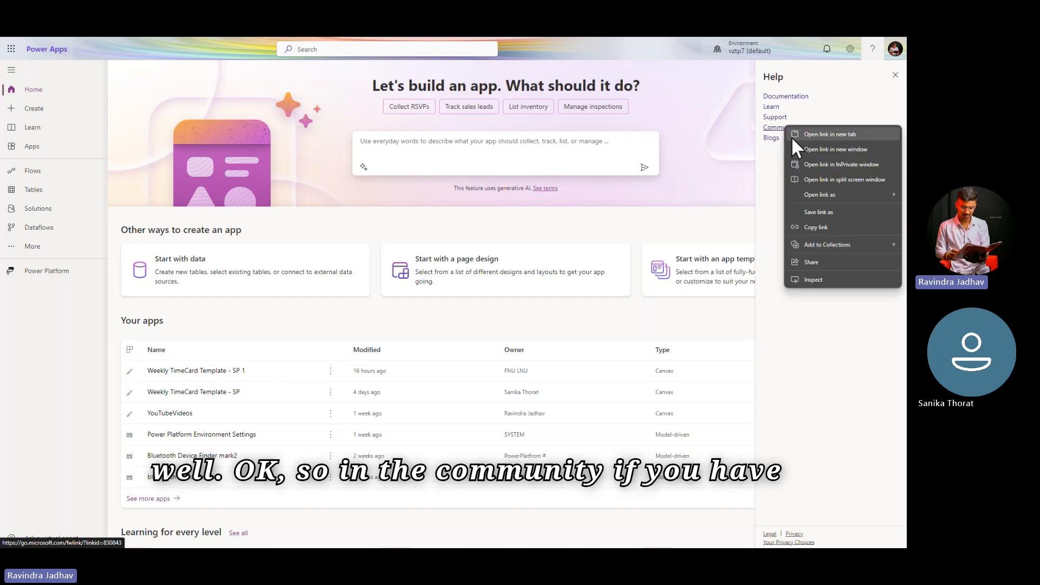
left_click(829, 135)
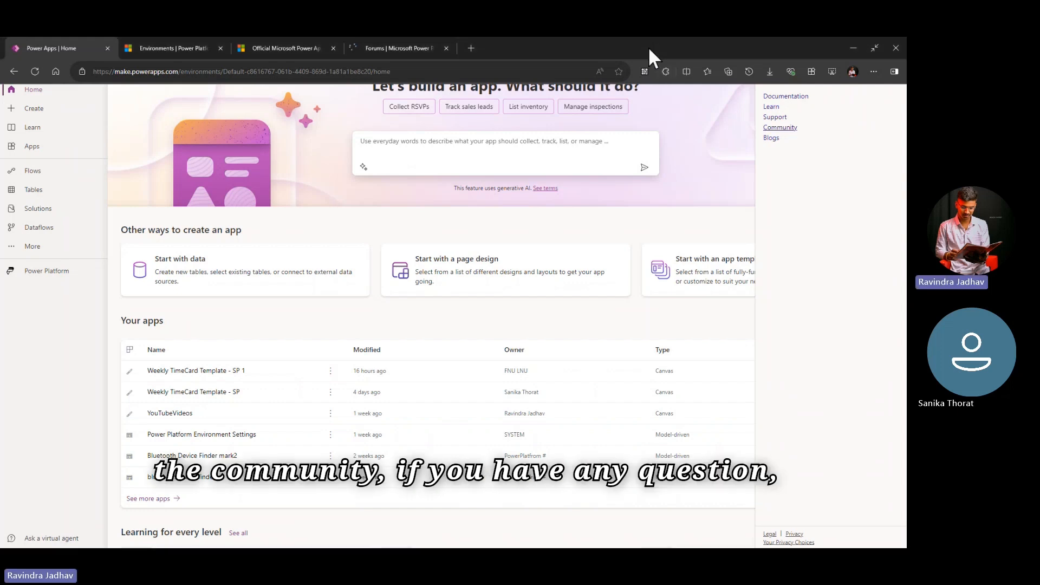
key("ctrl+shift+Tab")
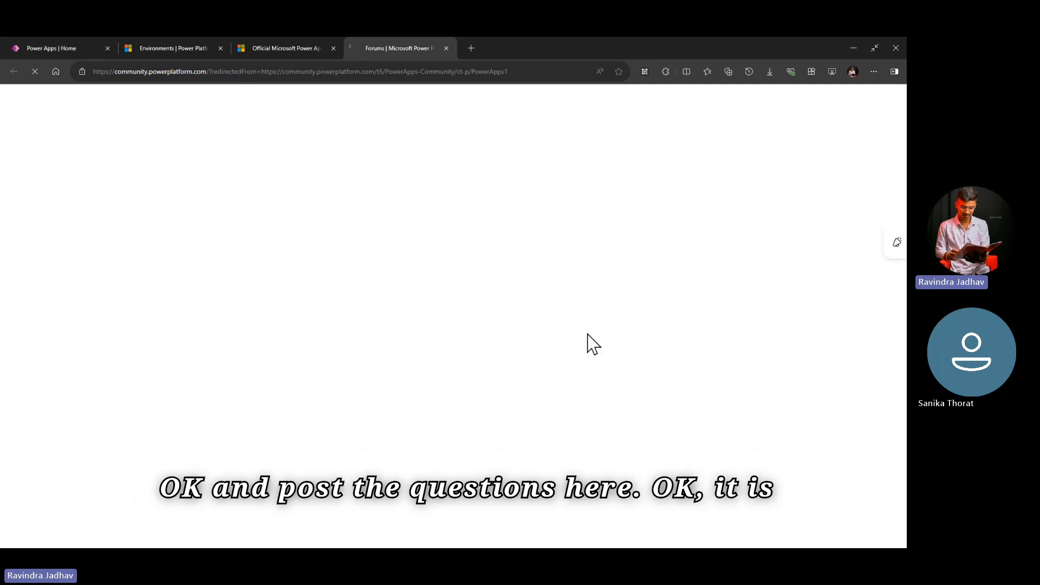
key("F11")
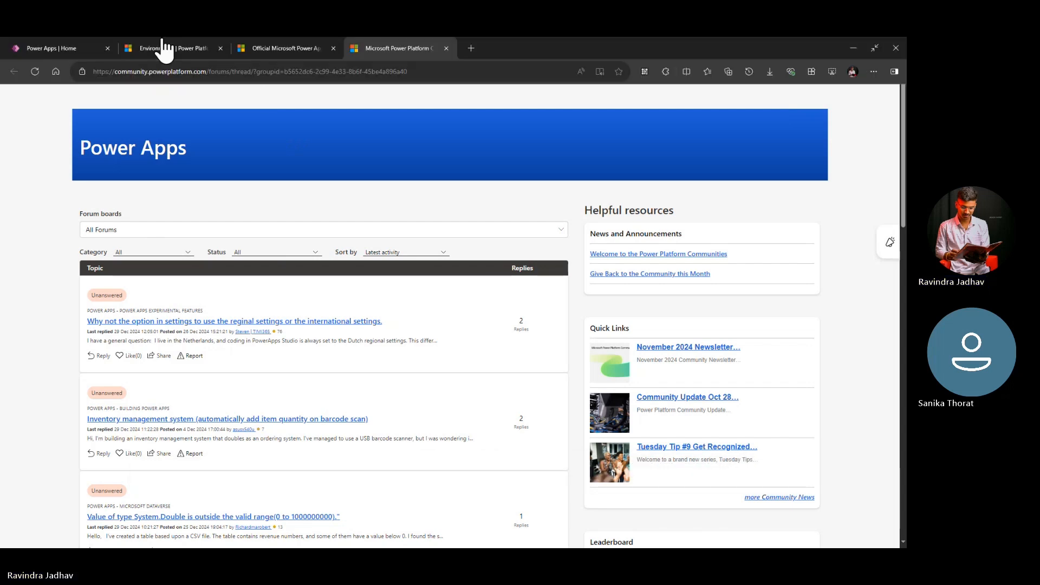
Step: Return to the Power Apps home page, close the help links and view the app search suggestions
left_click(41, 50)
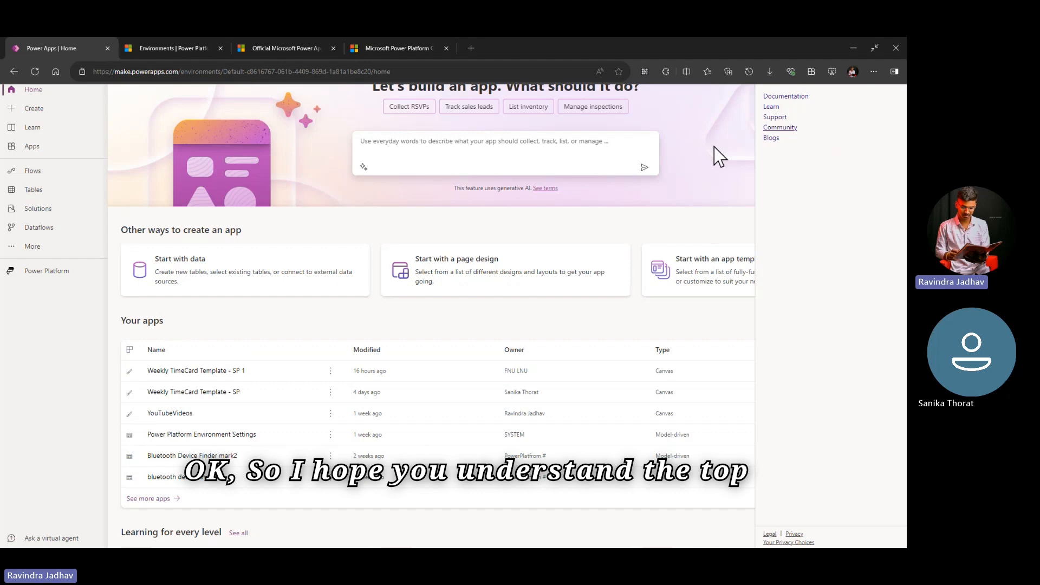
left_click(874, 48)
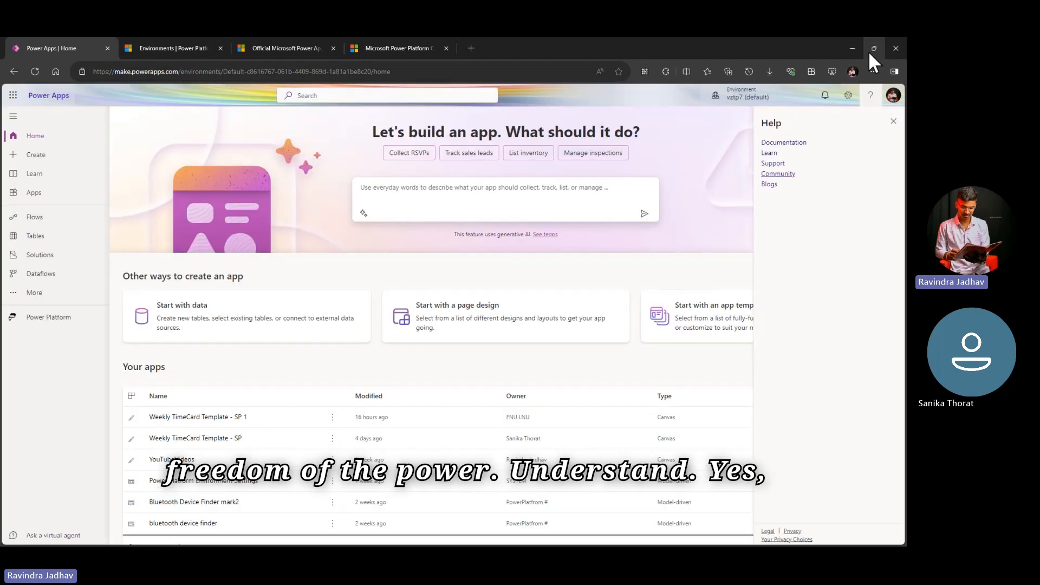
left_click(891, 123)
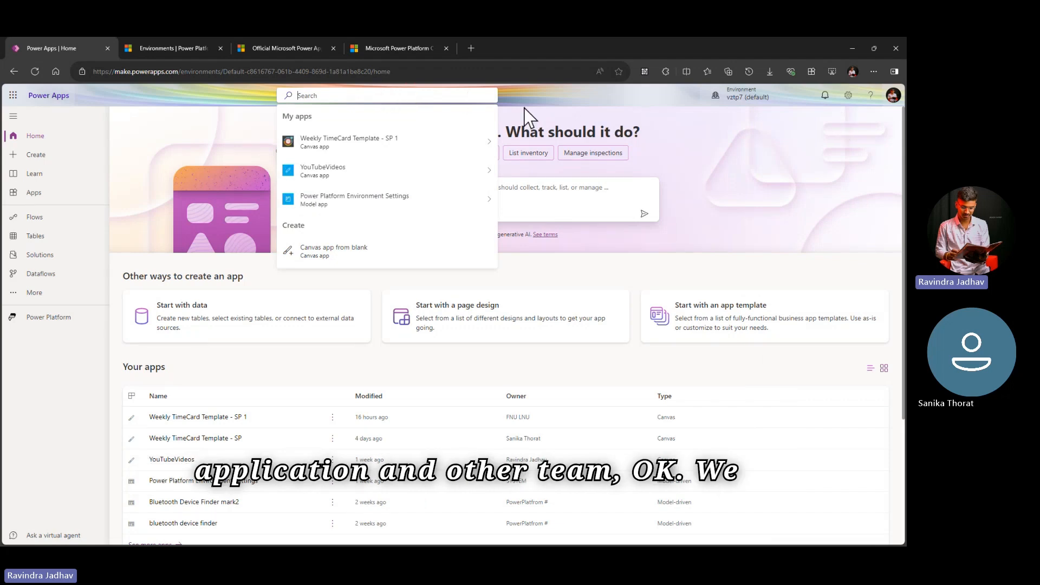
scroll(316, 428, "down", 3)
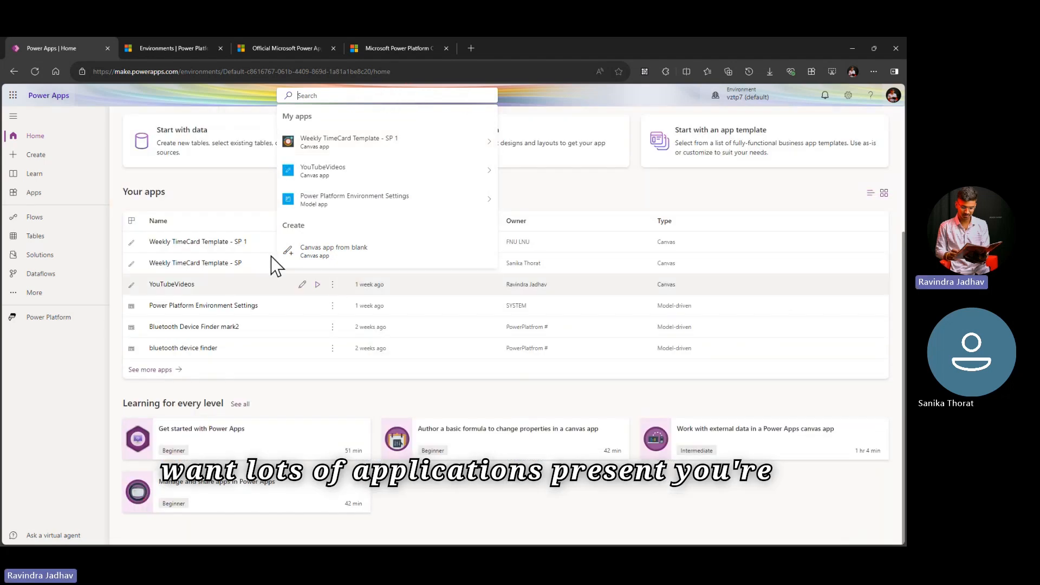
scroll(481, 359, "up", 3)
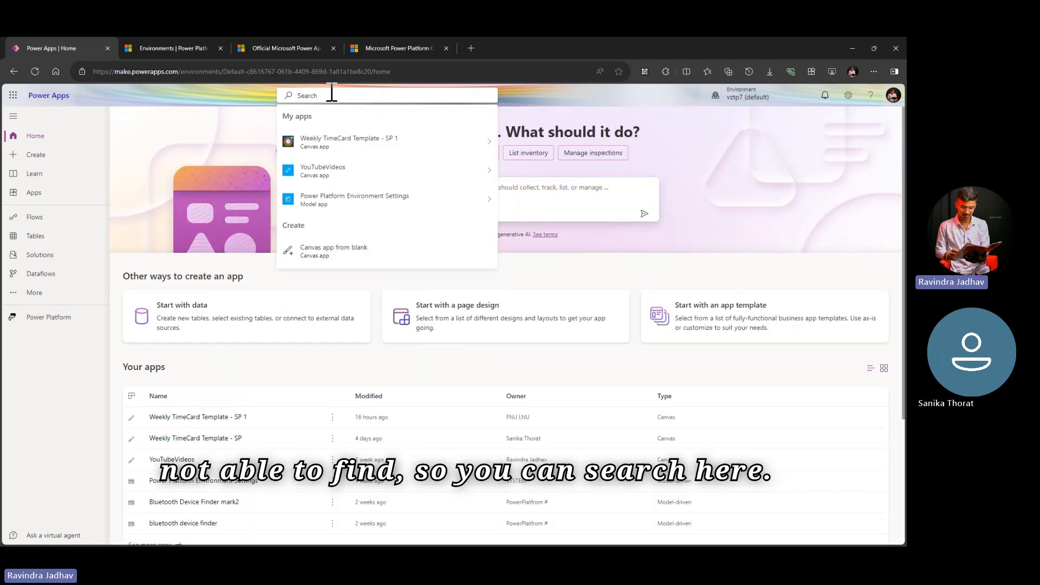
Step: Change the Power Apps theme in the settings to the pastel ribbon design, fourth in the first row of themes
left_click(847, 97)
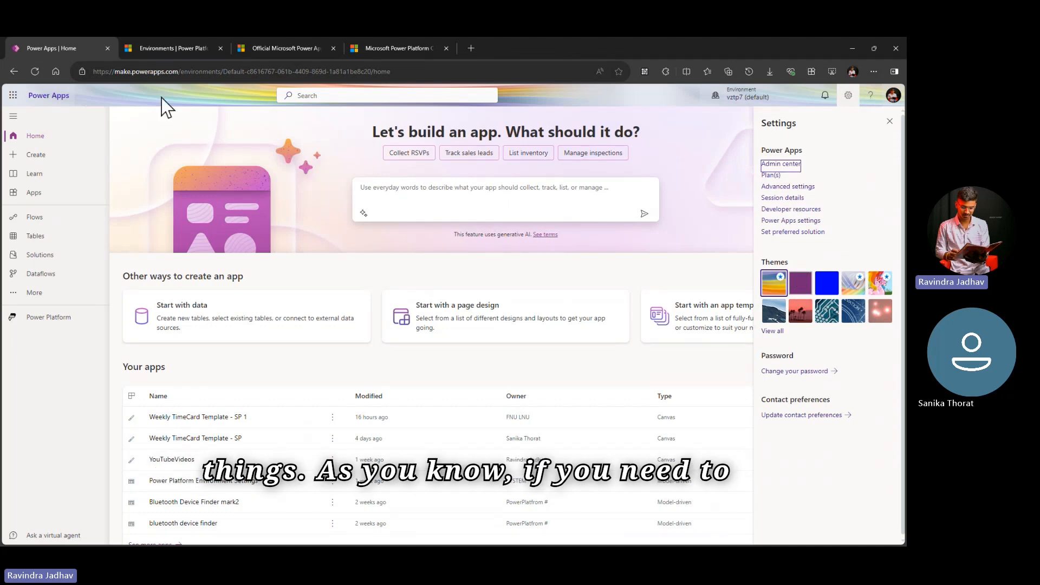
left_click(862, 288)
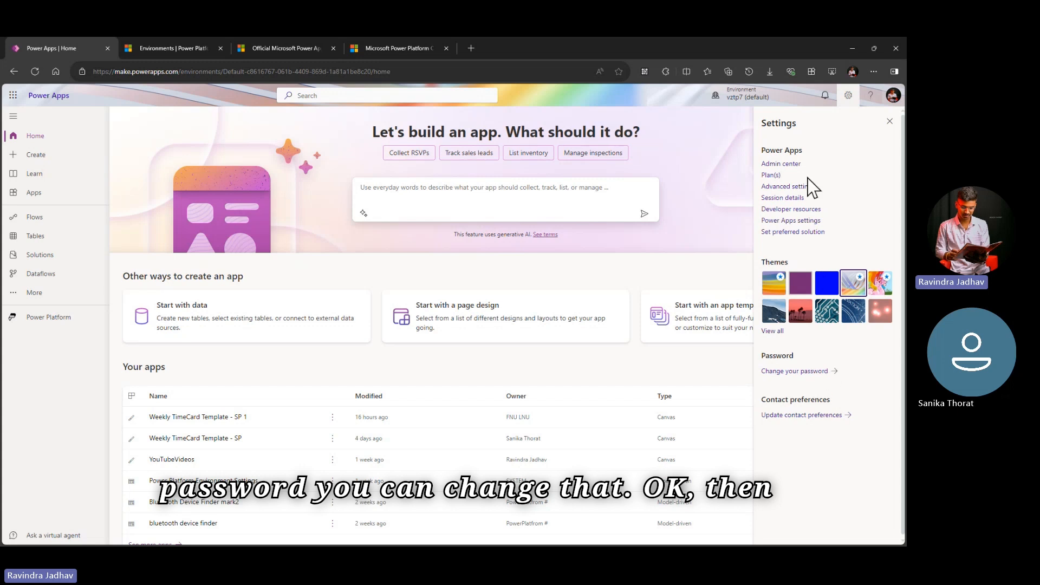
right_click(807, 213)
left_click(861, 190)
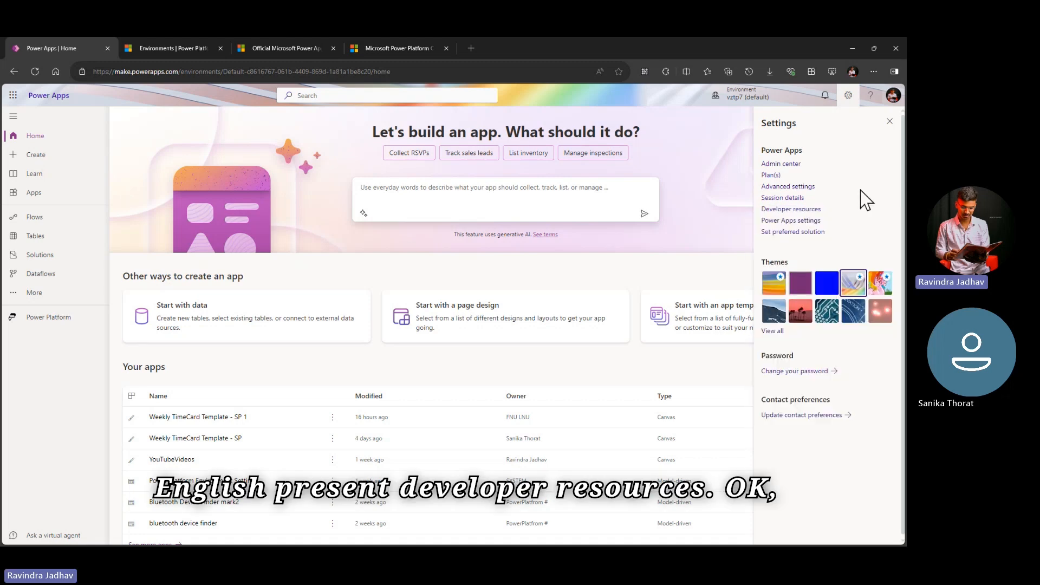
Step: Open the developer resources and examine the environment unique name, environment ID, organization ID and Web API endpoint
left_click(798, 209)
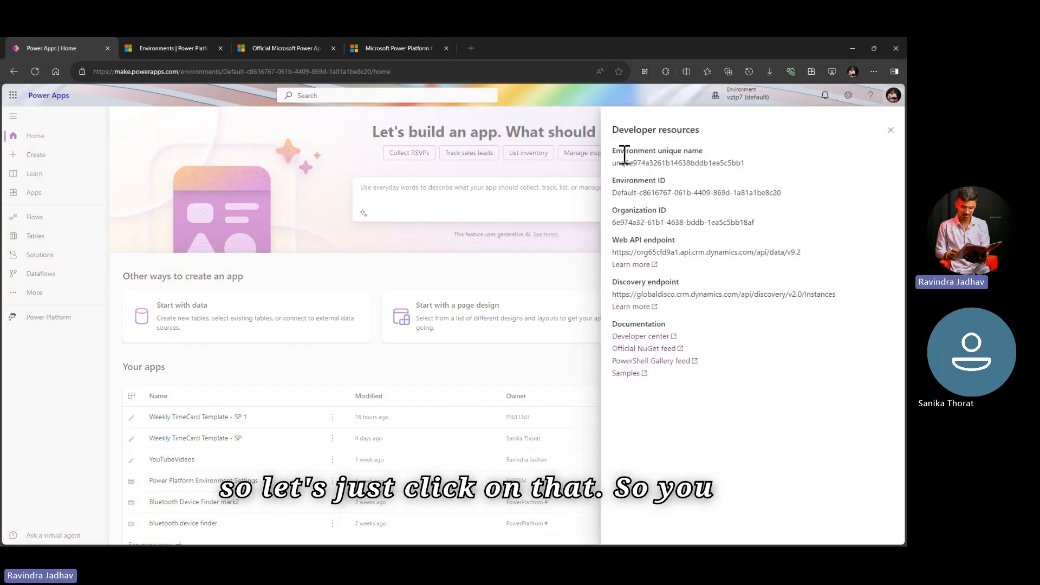
left_click_drag(610, 152, 720, 151)
left_click(722, 160)
left_click_drag(622, 179, 692, 178)
double_click(644, 210)
left_click(642, 239)
triple_click(642, 239)
triple_click(741, 252)
left_click(764, 260)
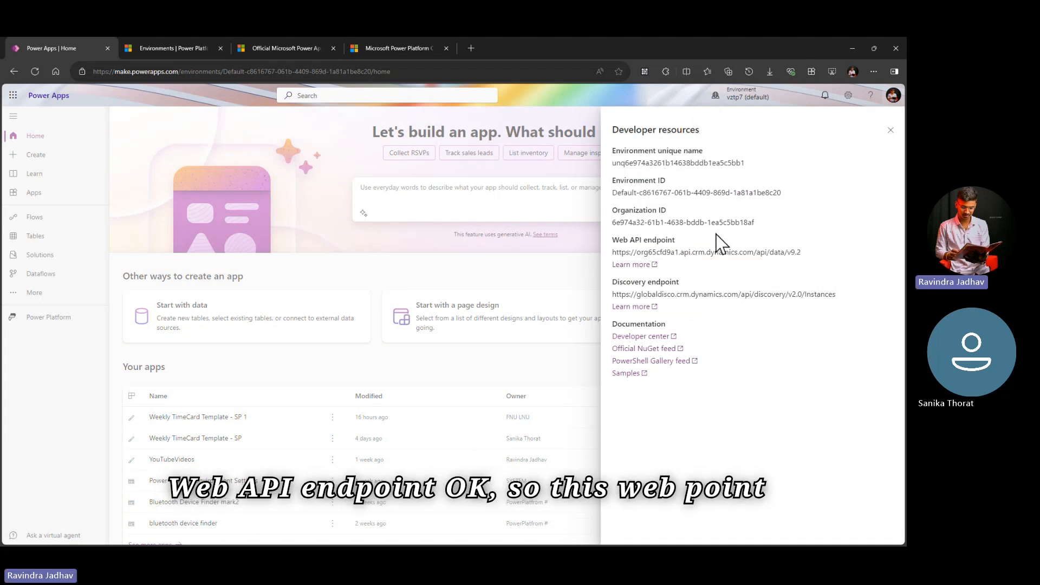
left_click_drag(634, 252, 812, 264)
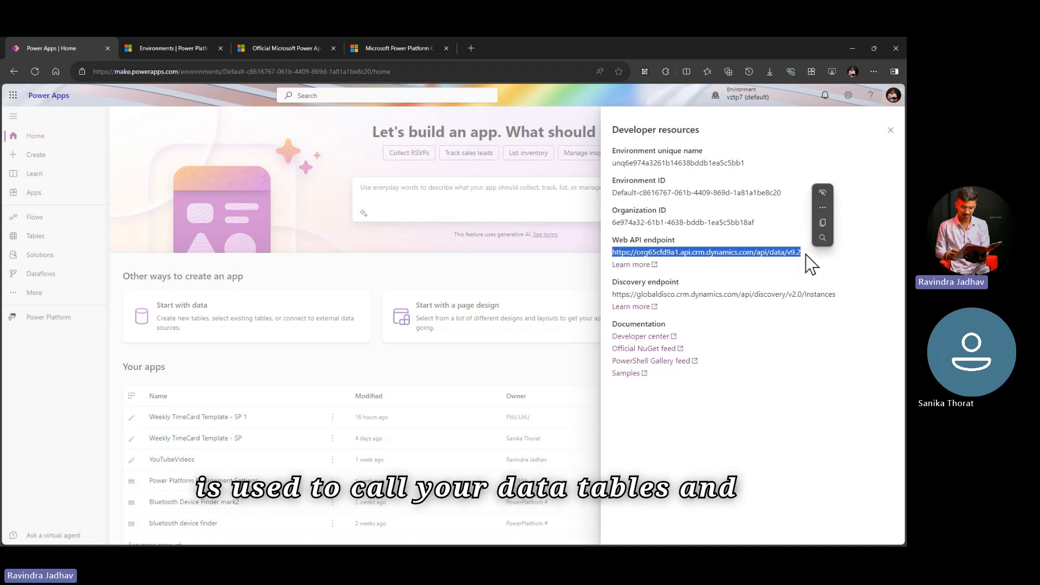
double_click(746, 252)
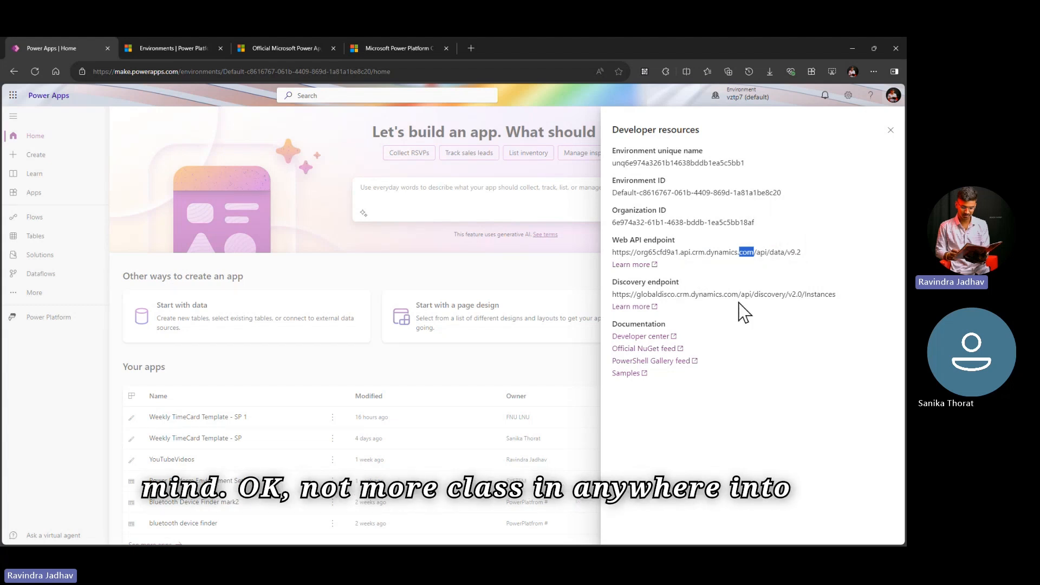
Step: Open the Power Apps settings, review the language, notifications and directories sections, and close them without changes
left_click(849, 96)
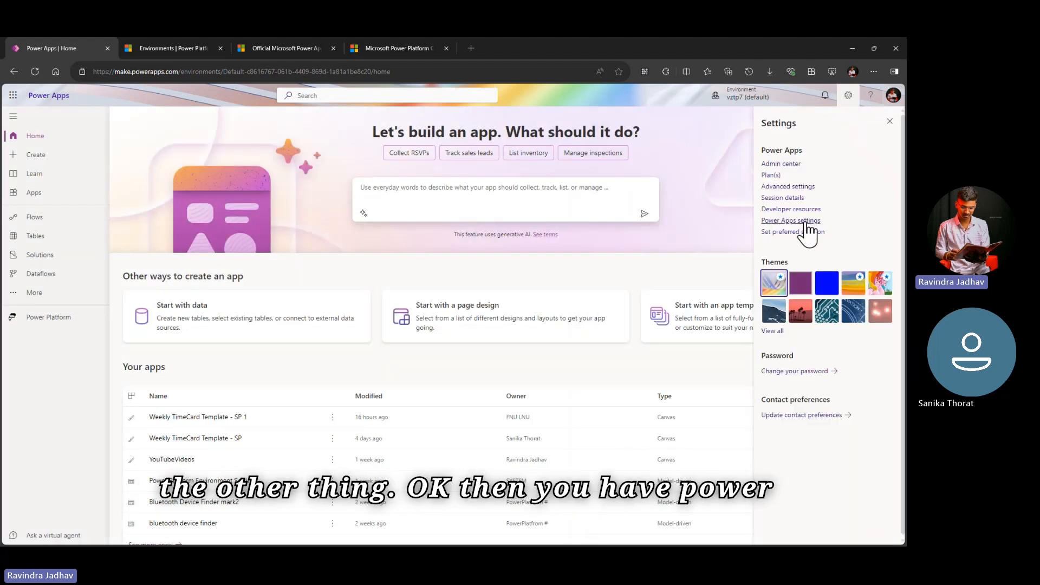
left_click(807, 221)
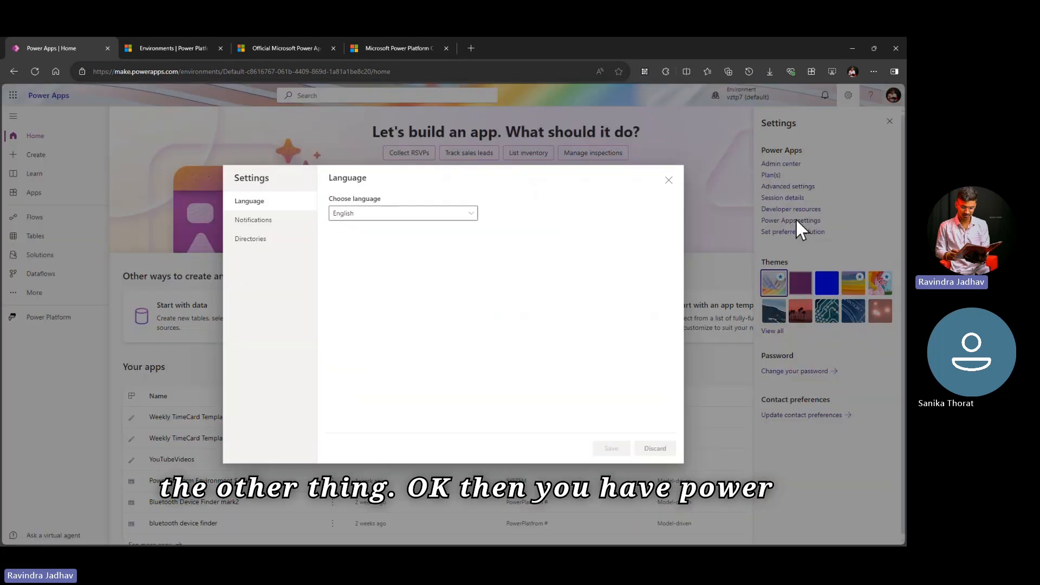
left_click(265, 220)
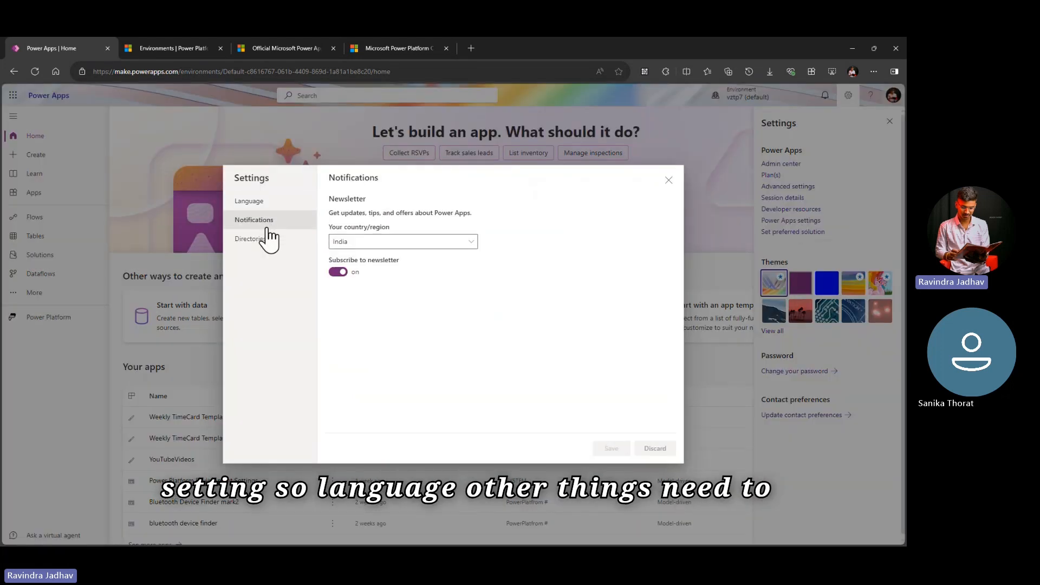
left_click(270, 239)
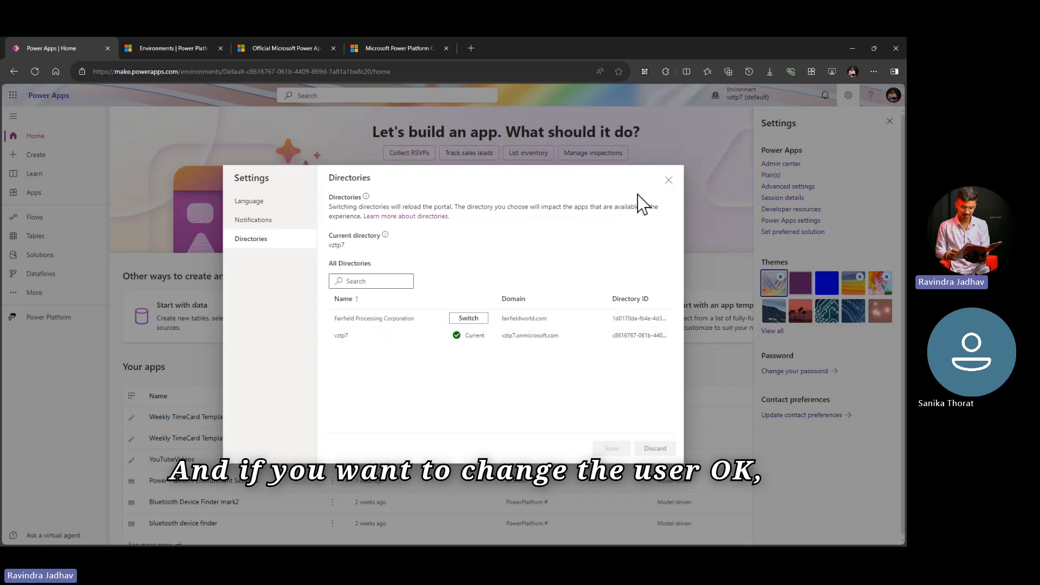
left_click(669, 181)
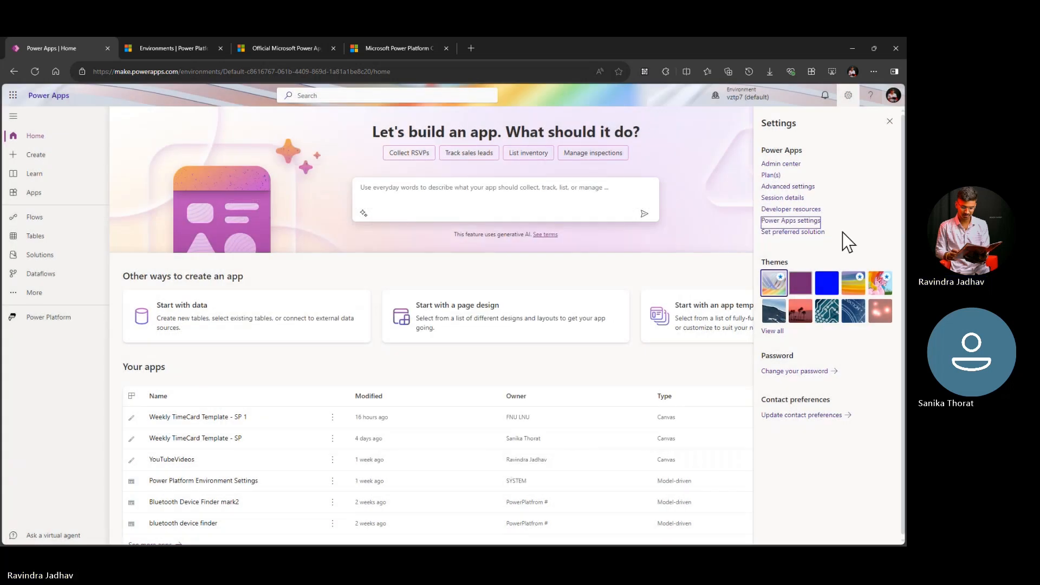
Step: View the licenses listed under Plan(s), then close the plan and settings views
left_click(772, 175)
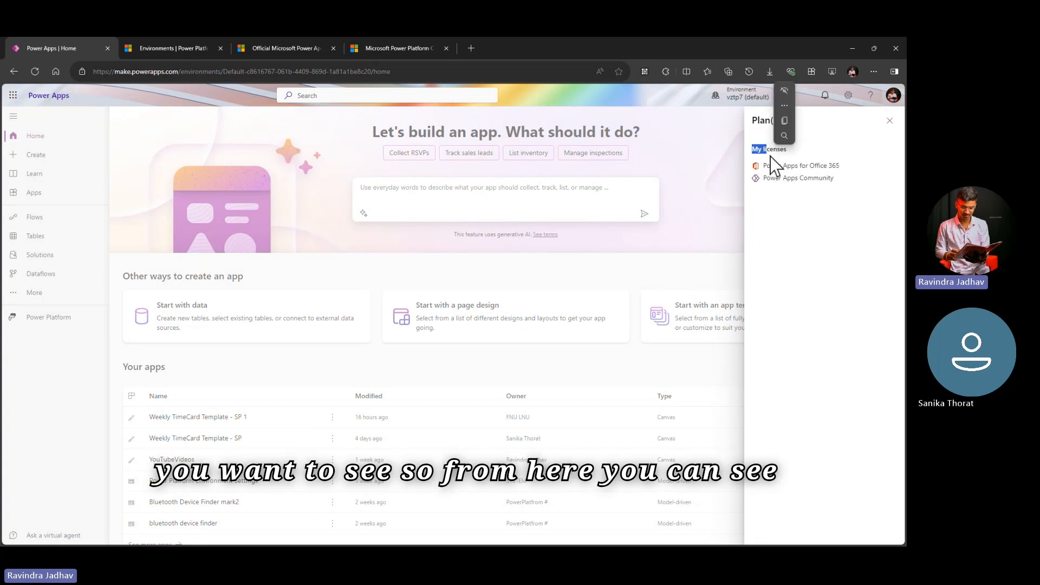
left_click_drag(764, 166, 838, 166)
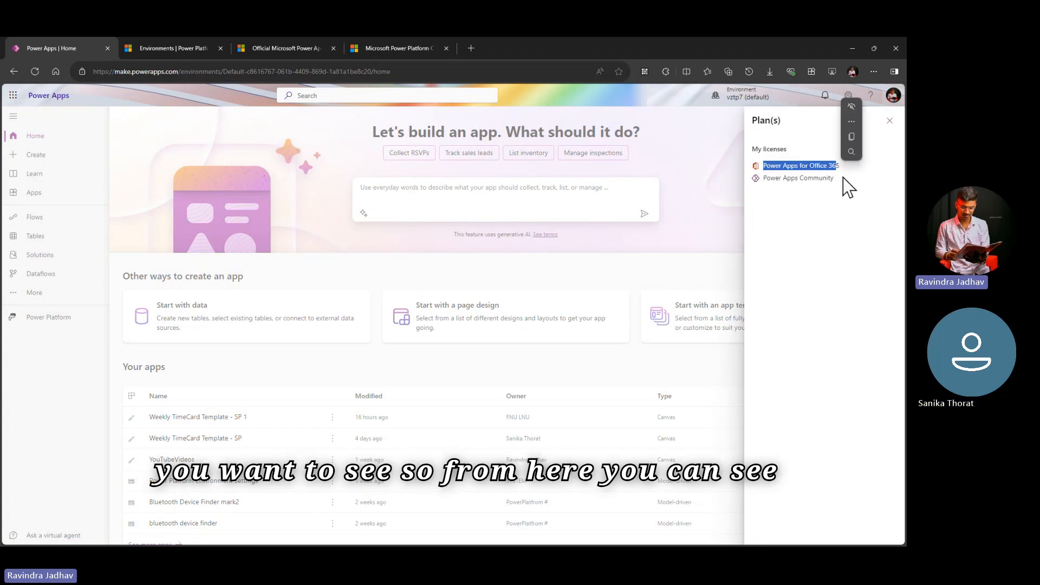
left_click_drag(763, 178, 862, 182)
left_click(880, 134)
left_click(890, 122)
left_click(848, 96)
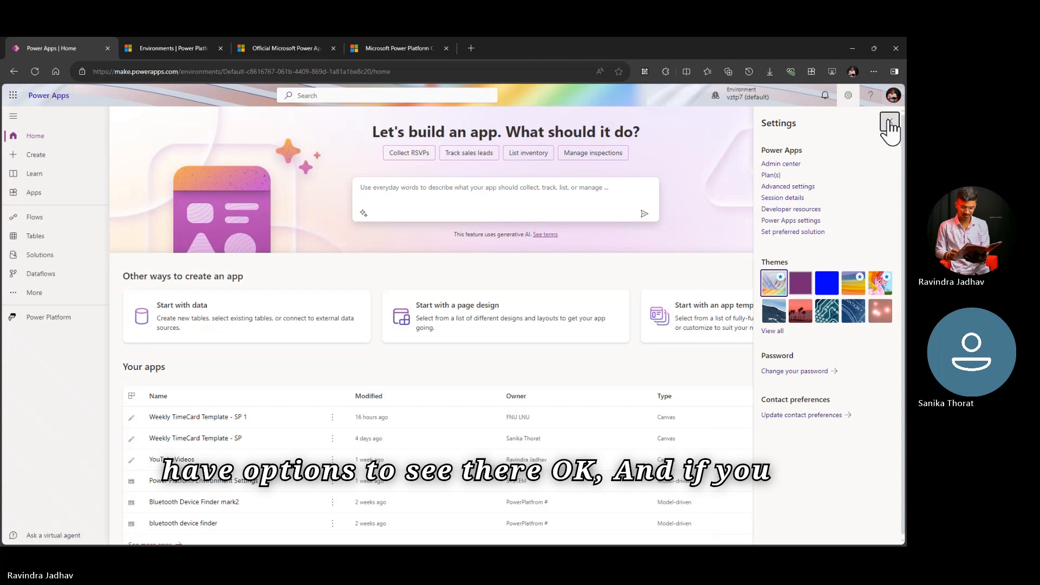
left_click(890, 121)
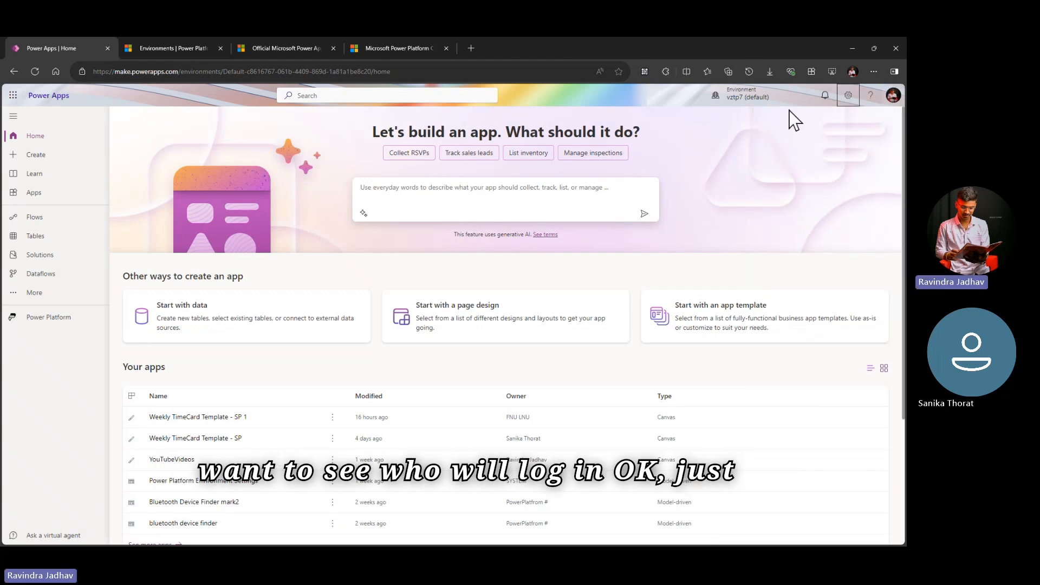
Step: View the signed-in account's details, close them and look over the home page's sections
left_click(893, 96)
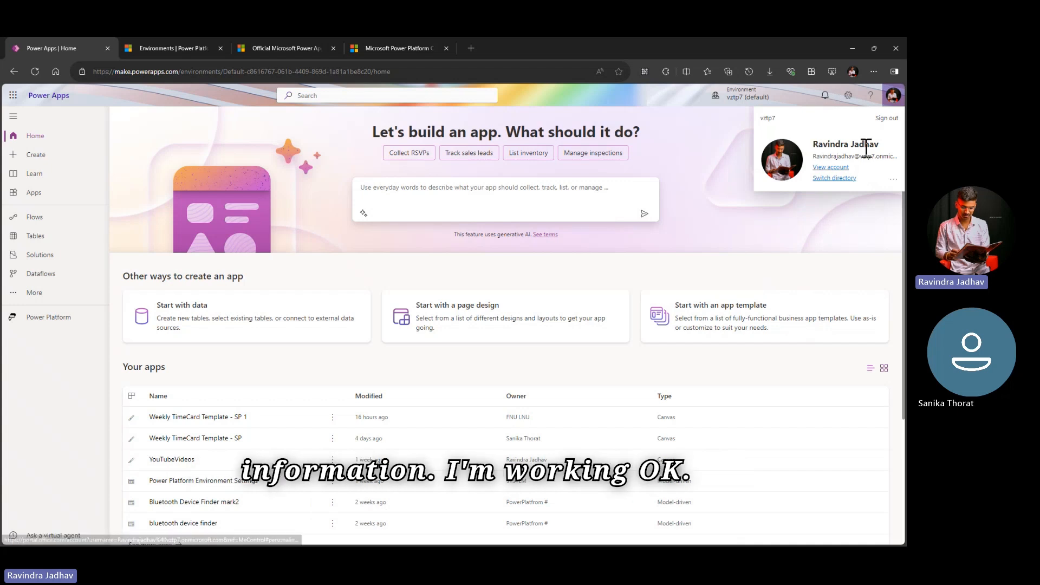
left_click(823, 224)
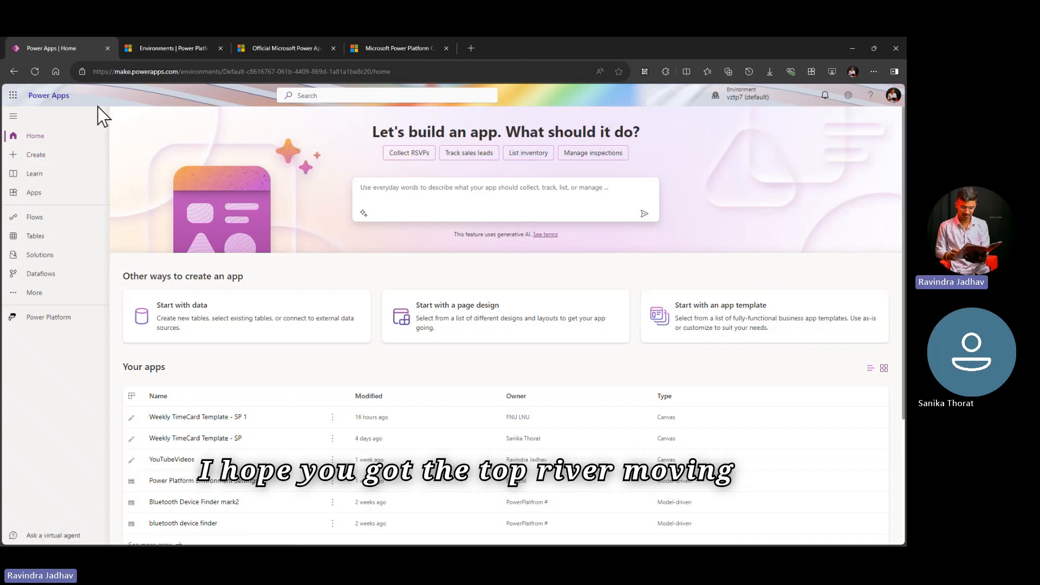
scroll(748, 246, "down", 2)
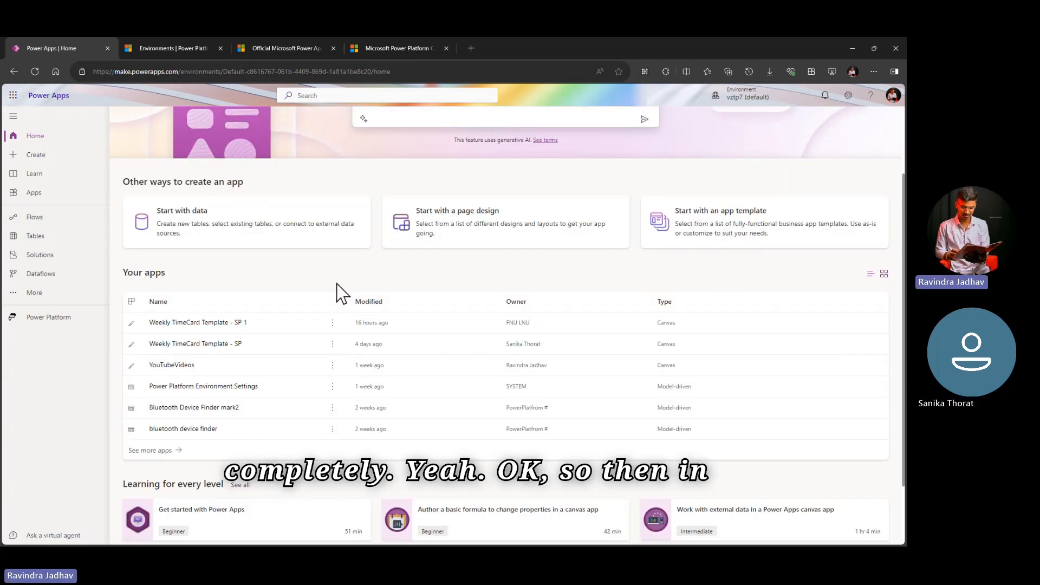
scroll(337, 290, "up", 2)
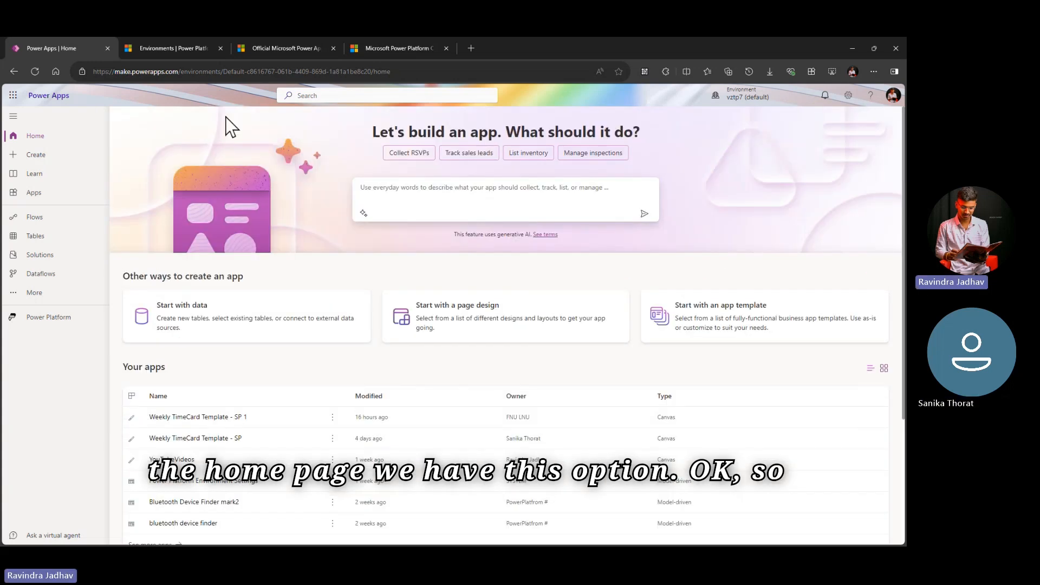
Step: Describe the new app as "Expense Tracking Application" and submit the prompt to generate its tables
left_click(445, 191)
type("Expense Tracking Application")
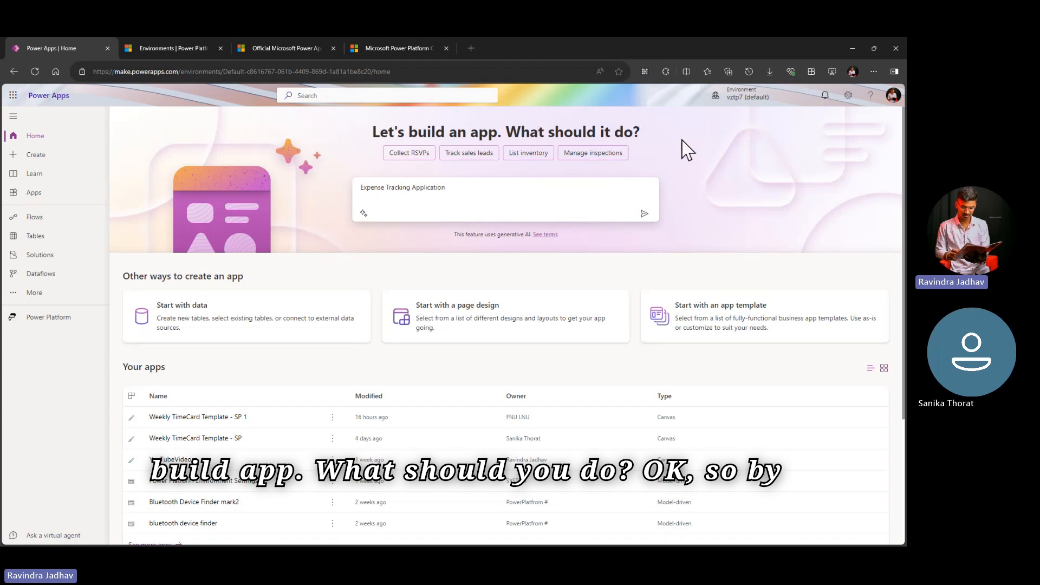
left_click(489, 190)
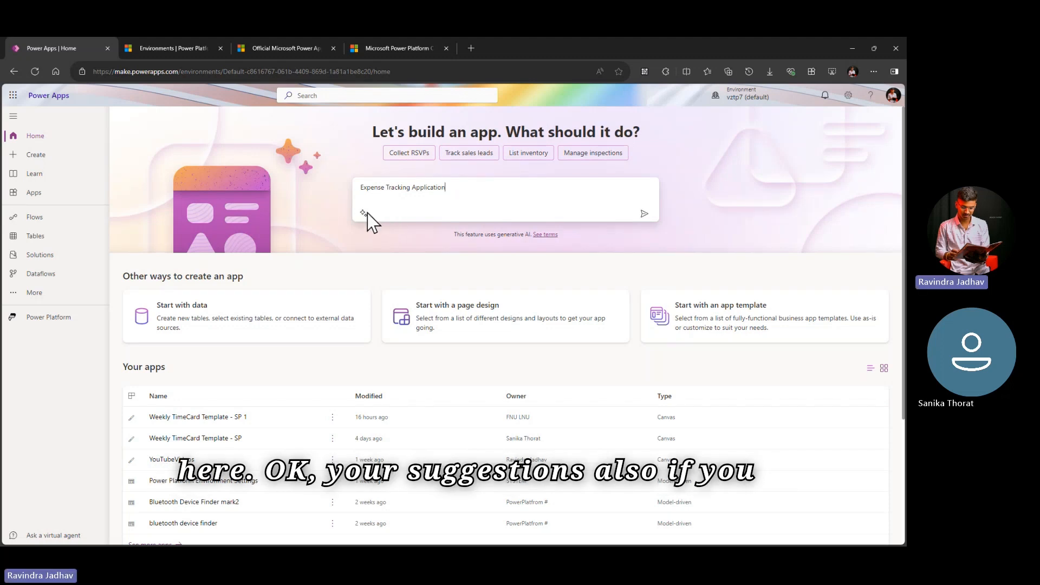
left_click(644, 214)
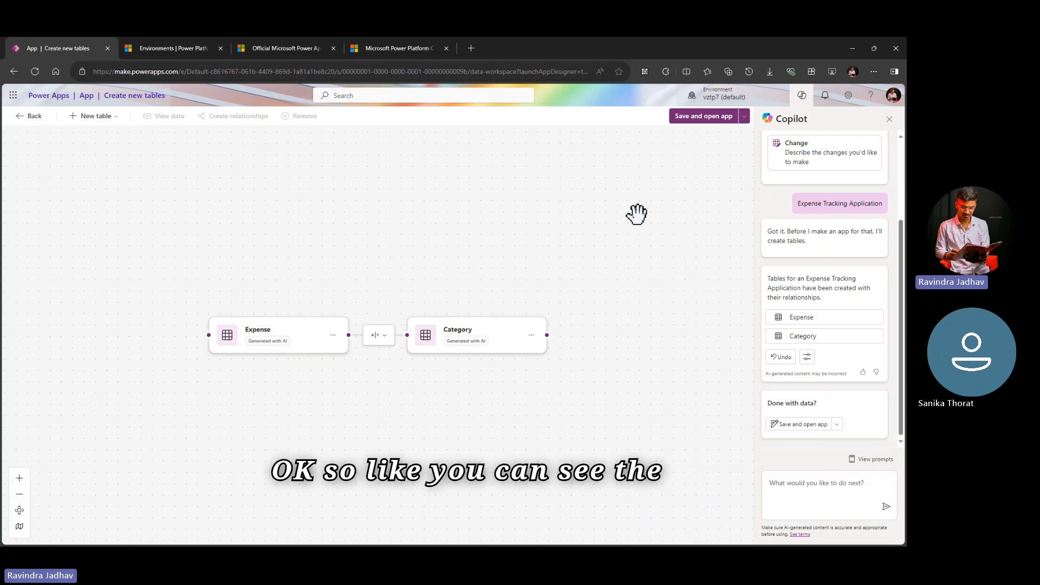
Step: Move the Expense table up and the Category table down on the canvas, and display the Expense table's data
left_click(282, 332)
left_click_drag(290, 325, 296, 219)
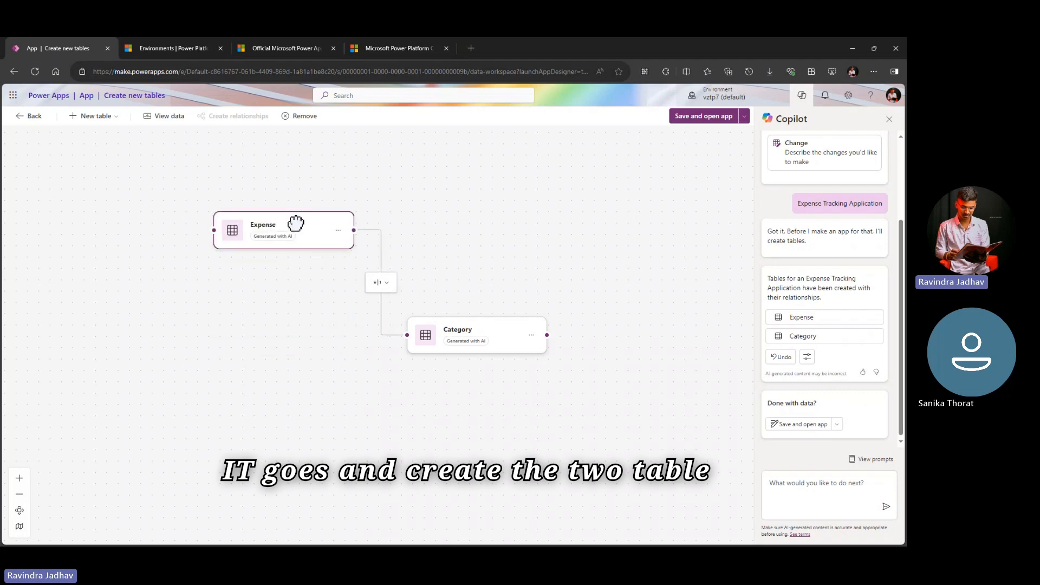
left_click_drag(483, 325, 483, 388)
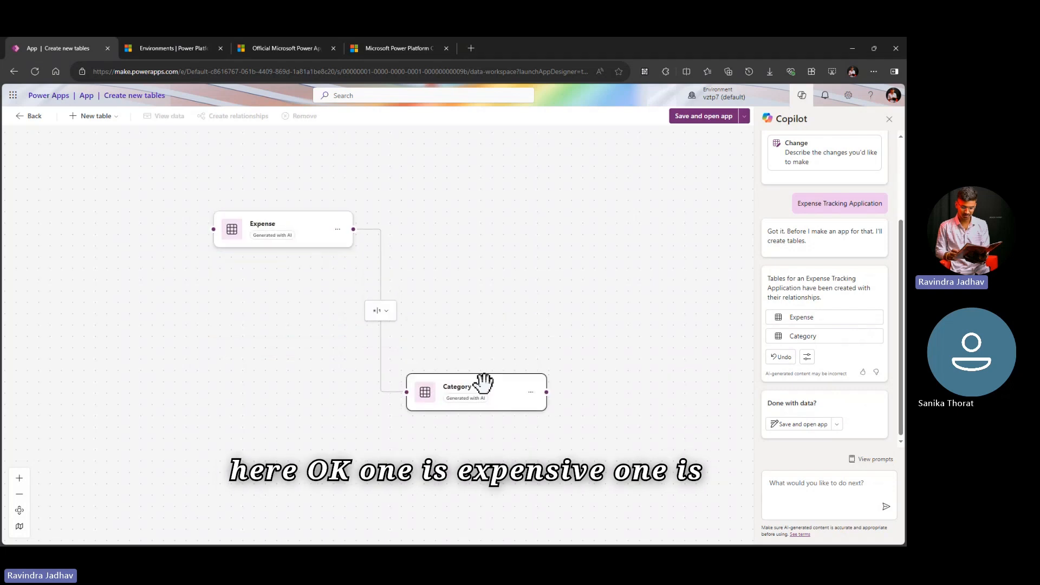
left_click(338, 229)
left_click(368, 248)
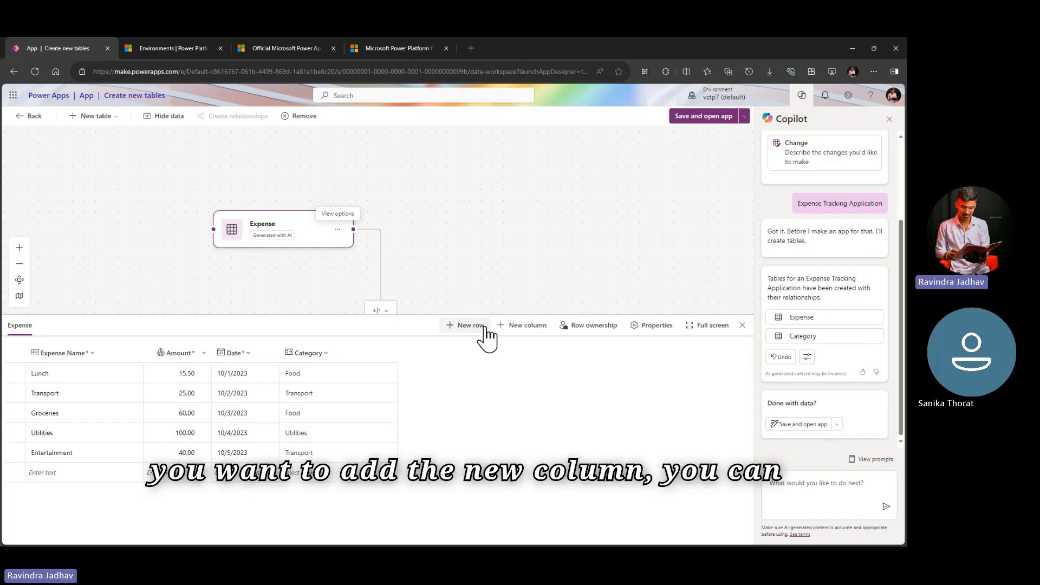
Step: Start a new column in the Expense table and give it the display name City
left_click(512, 327)
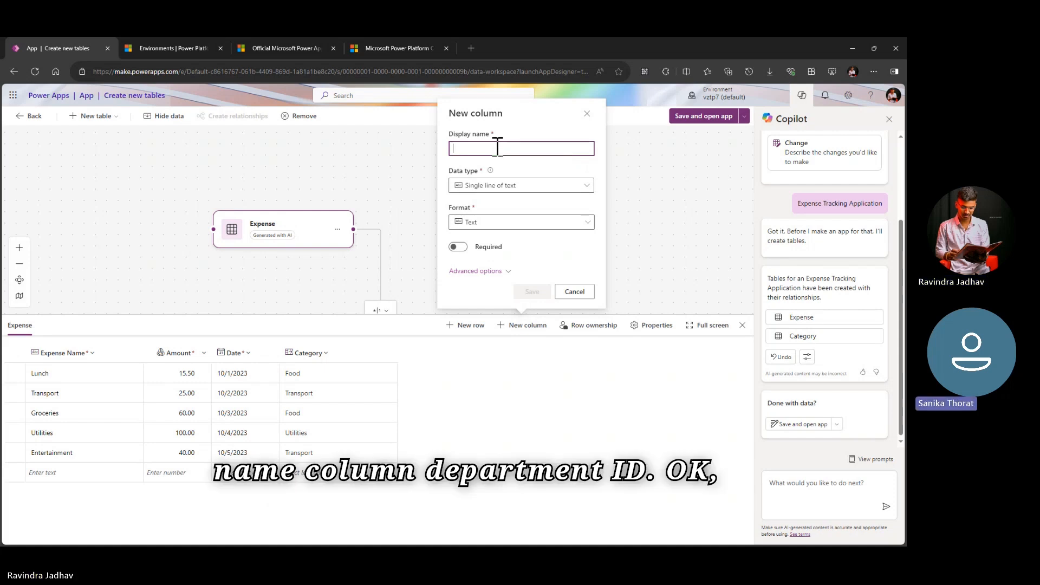
type("Name")
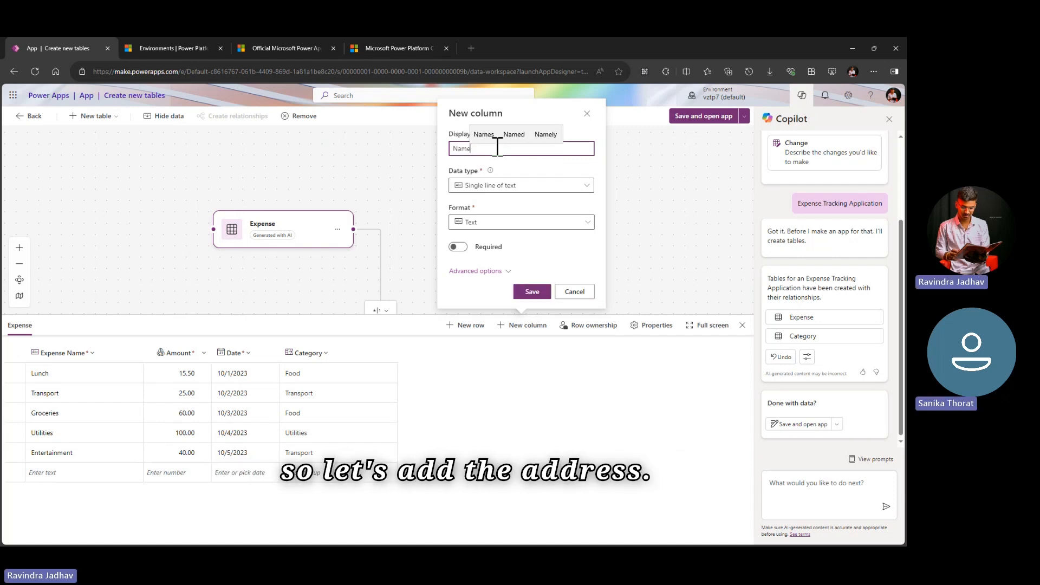
key("BackSpace")
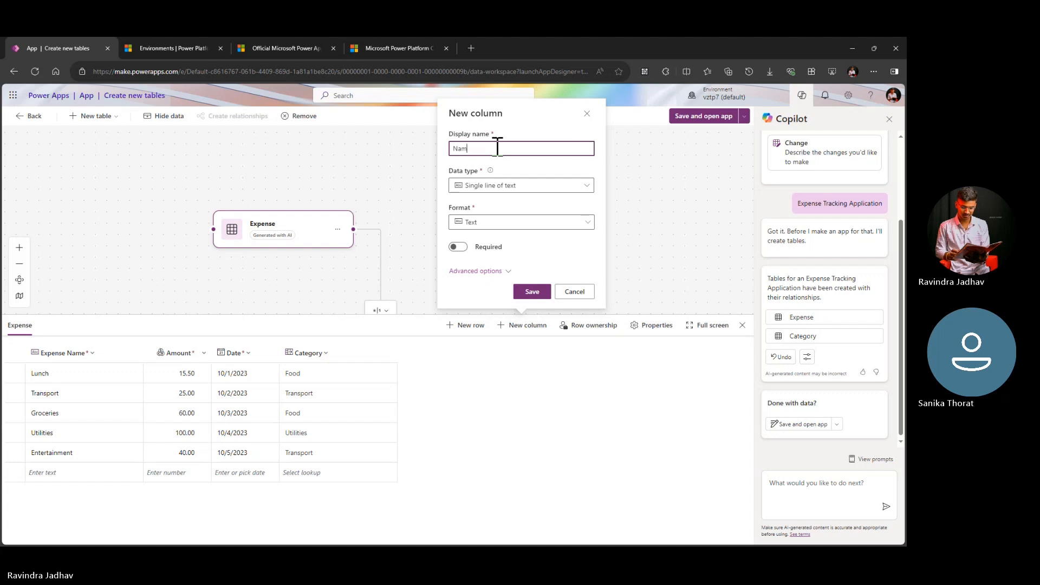
key("BackSpace")
key("BackSpace")
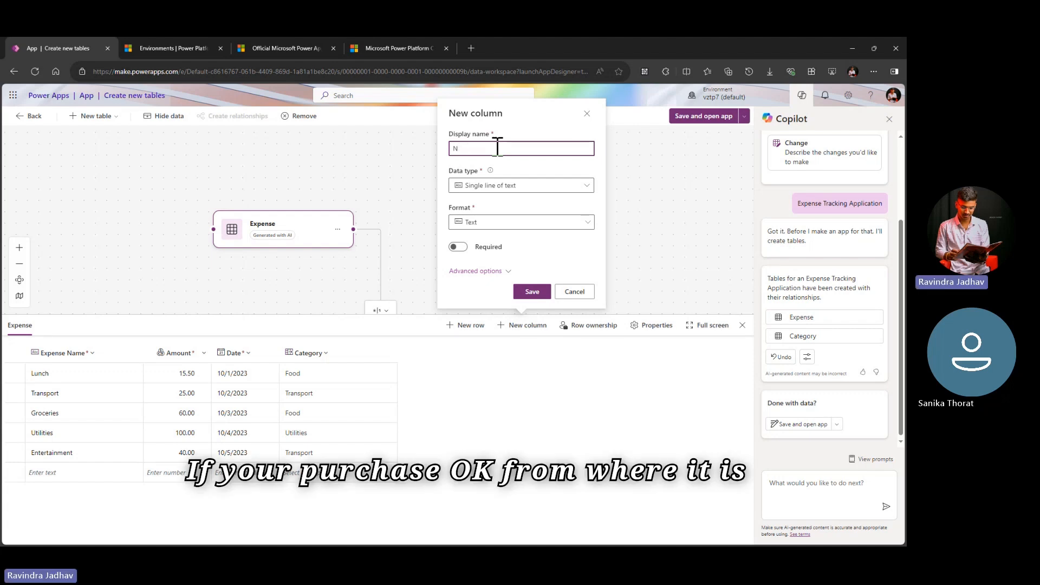
type("City")
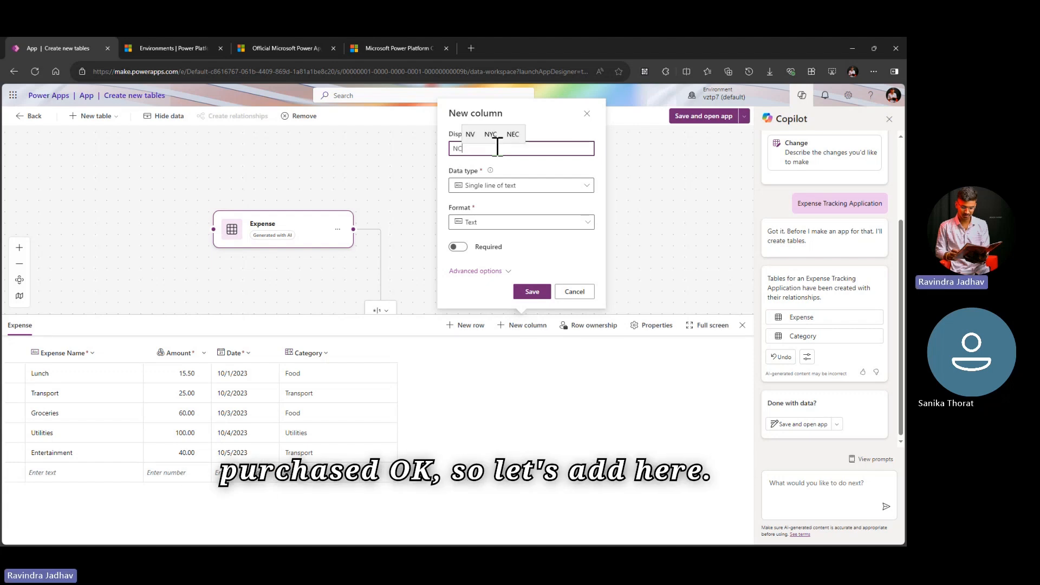
key("BackSpace")
key("BackSpace")
key("BackSpace")
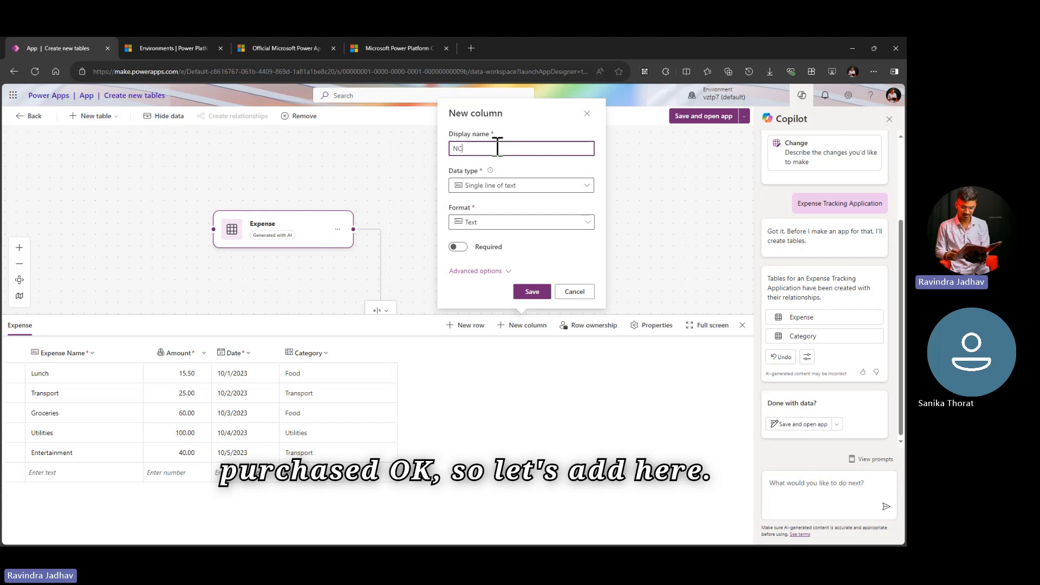
left_click(484, 138)
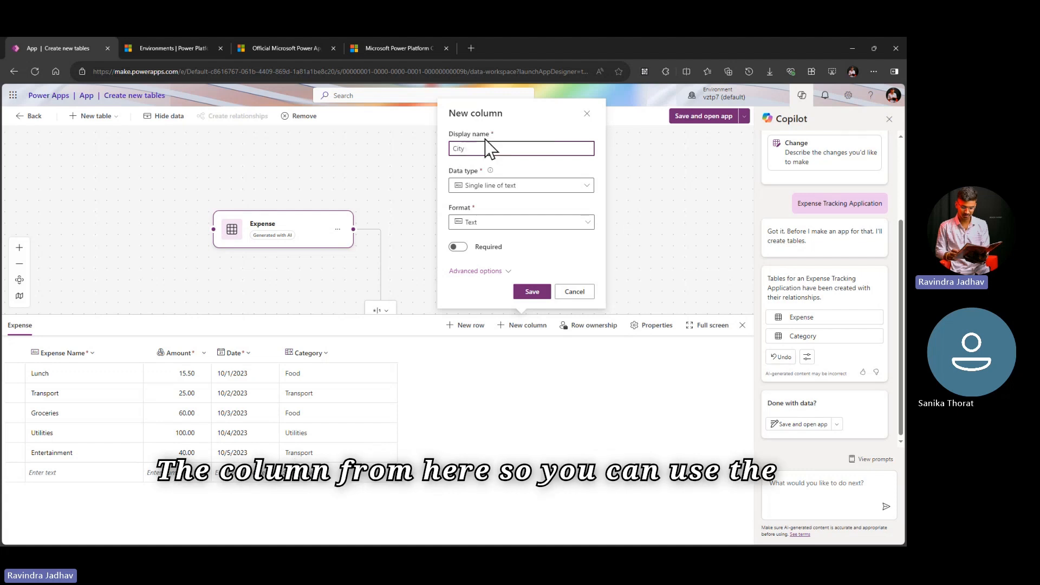
Step: Look through the data types and the advanced schema name, then save the City column as an optional single line of text
left_click(493, 187)
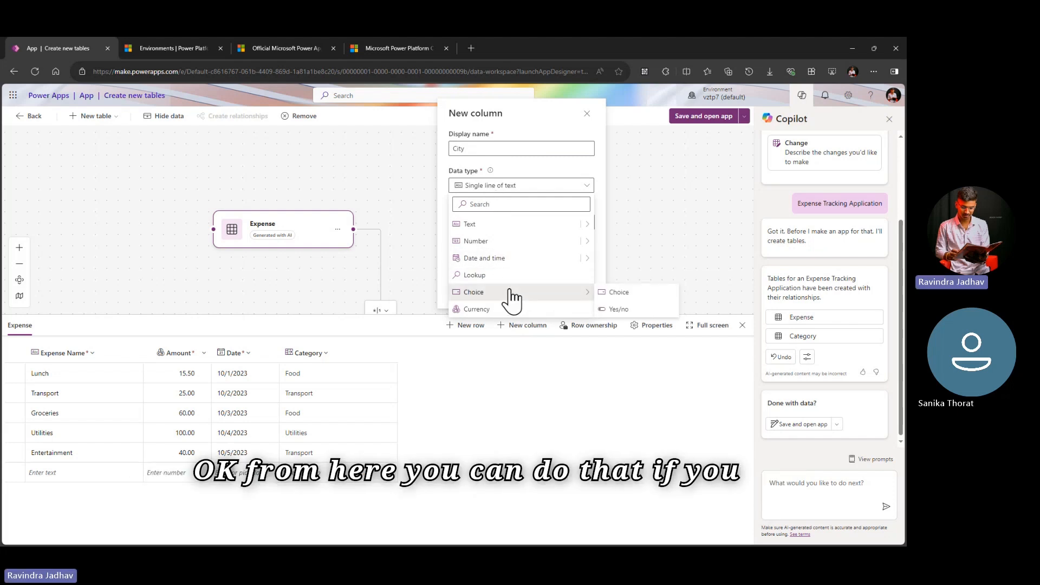
left_click(539, 191)
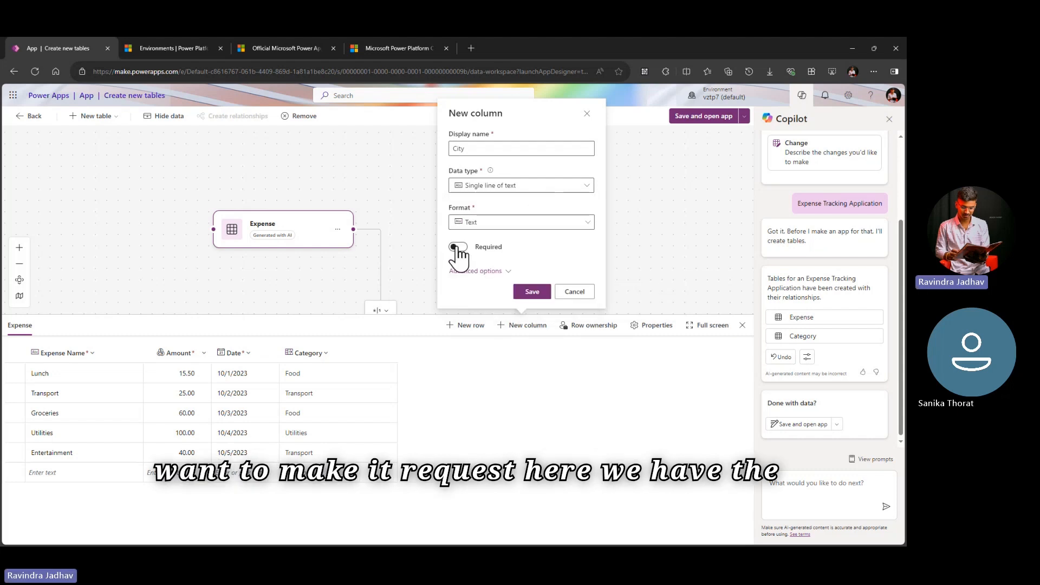
left_click(491, 271)
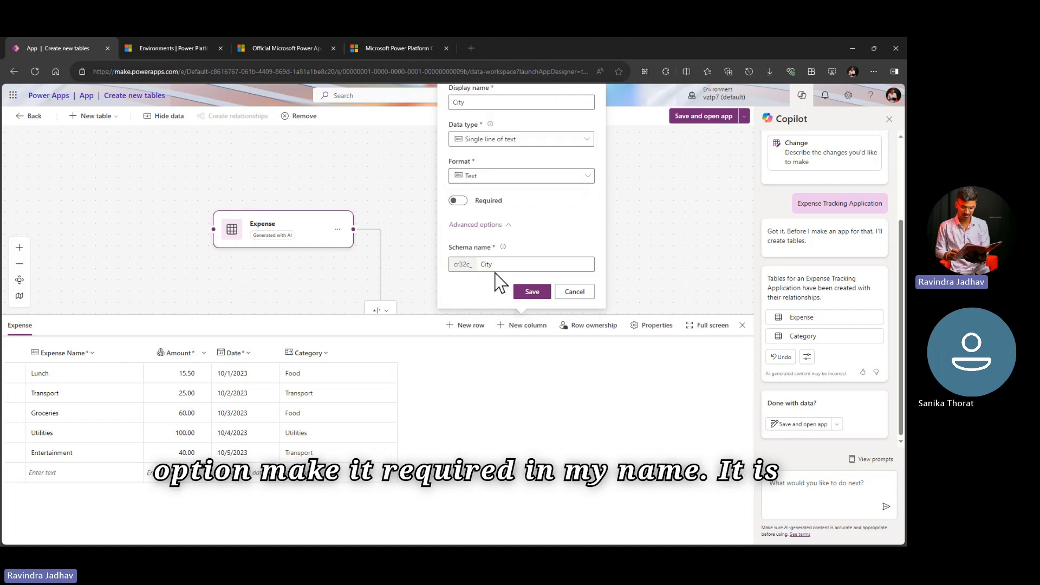
triple_click(470, 249)
double_click(462, 265)
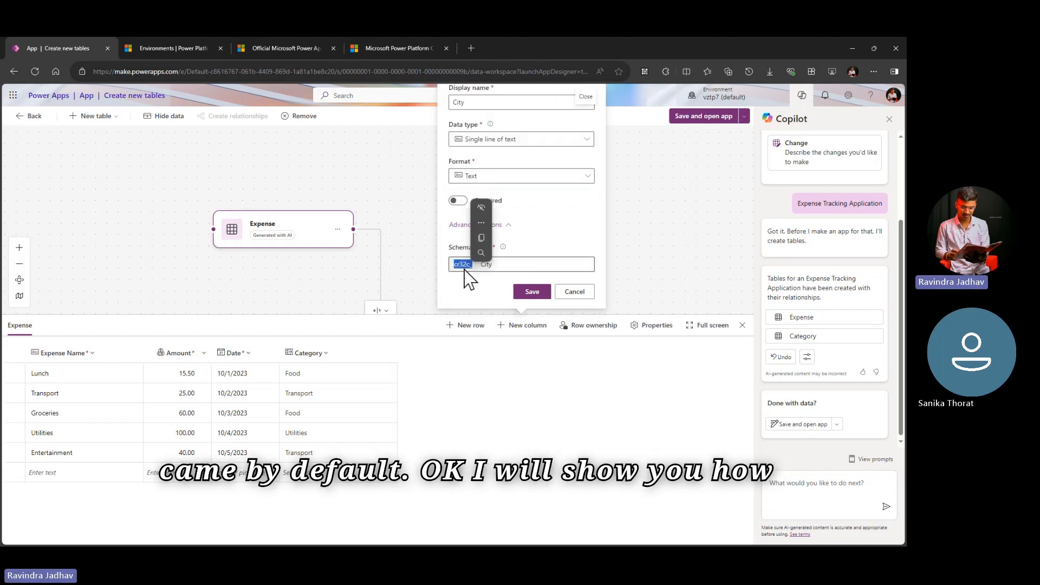
left_click(462, 265)
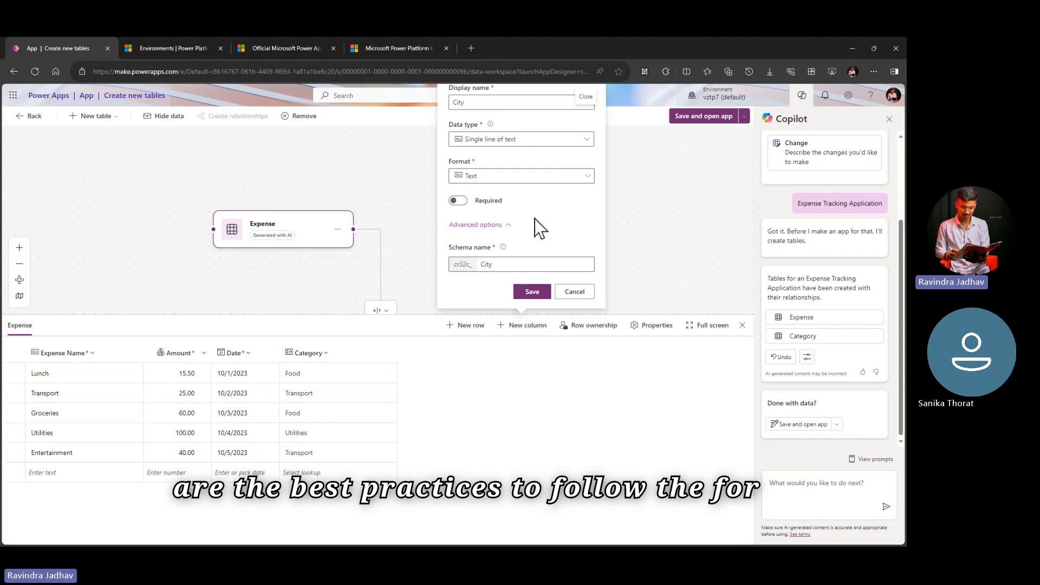
left_click(529, 295)
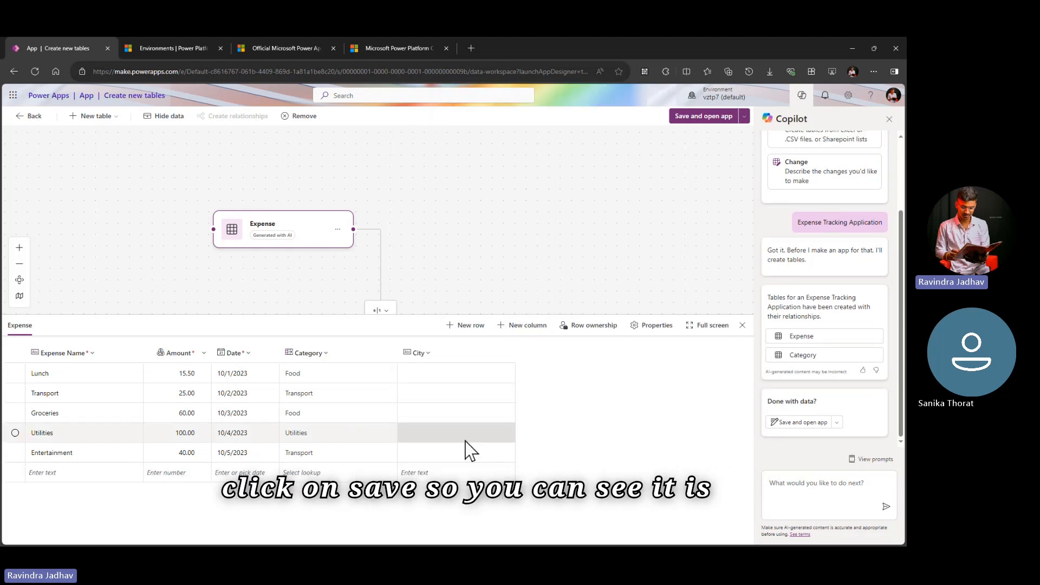
Step: Fill in the City column with Kopargoan for Lunch and Pune for Transport and Groceries, then close the table data
left_click(425, 376)
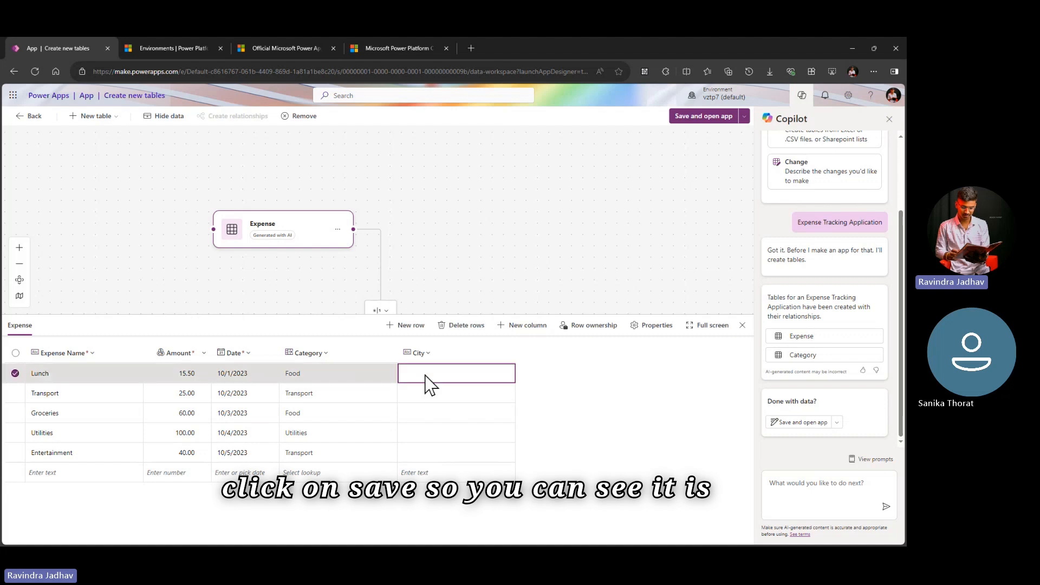
left_click(427, 374)
type("Kopargoan")
left_click(447, 361)
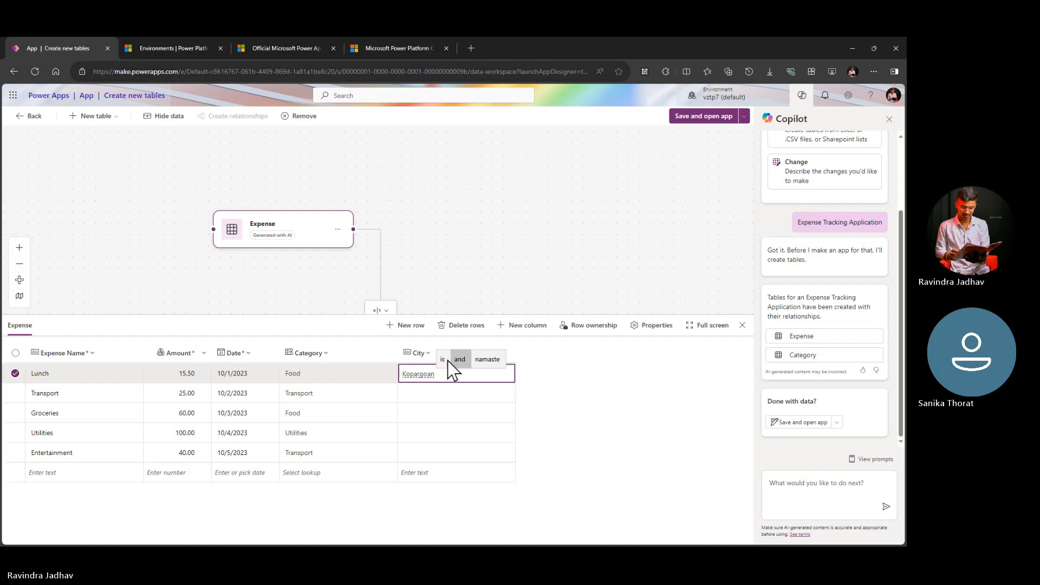
left_click(442, 394)
type("Pune")
left_click(440, 414)
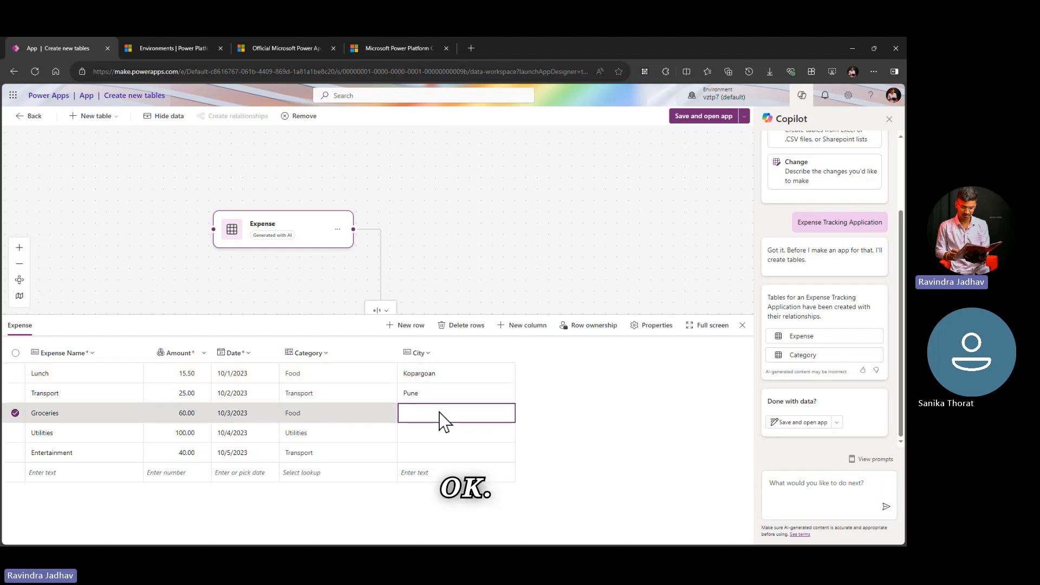
left_click(441, 413)
type("Pune")
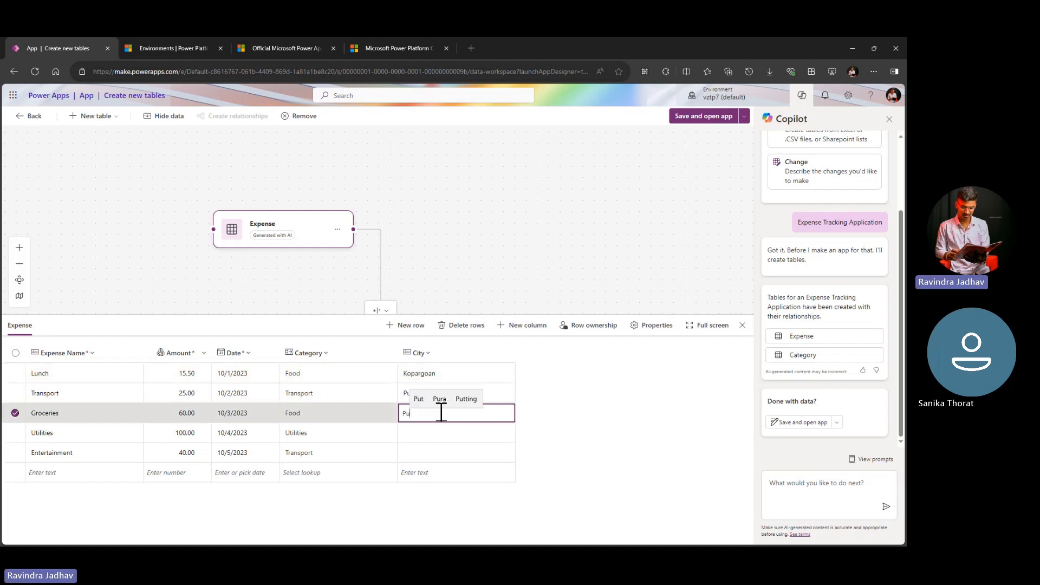
left_click(438, 434)
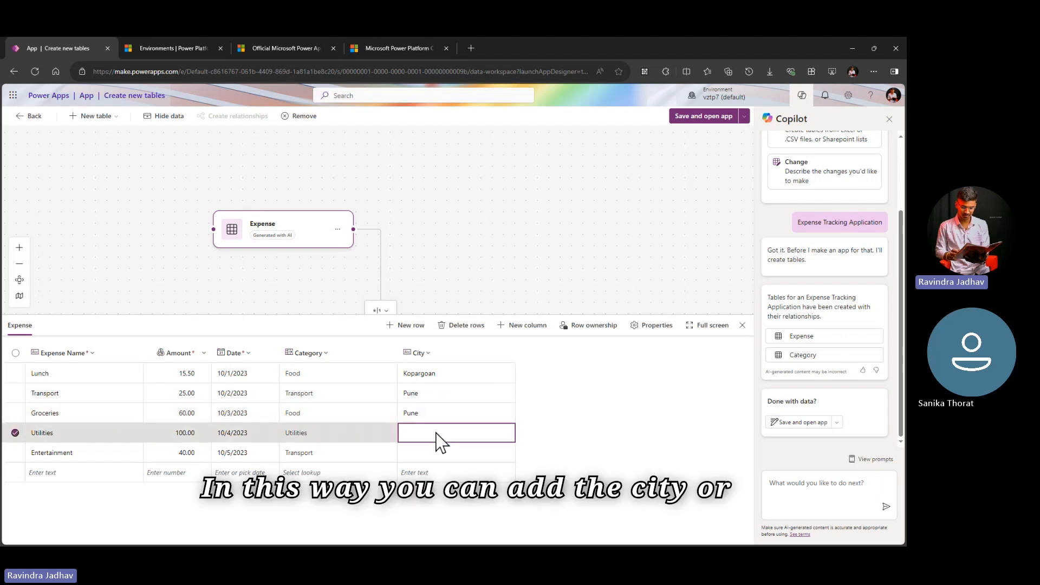
left_click(439, 433)
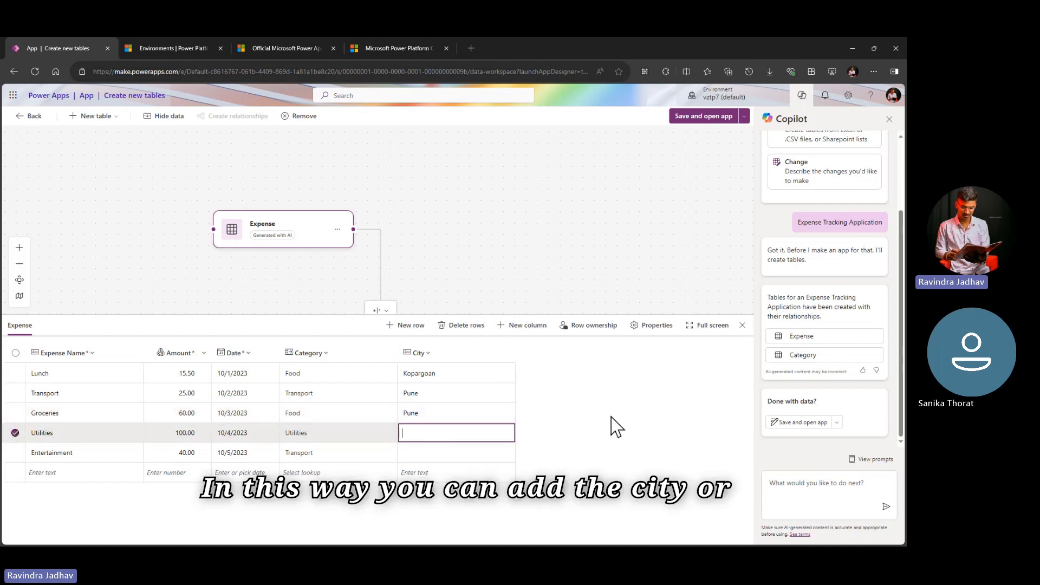
left_click(742, 325)
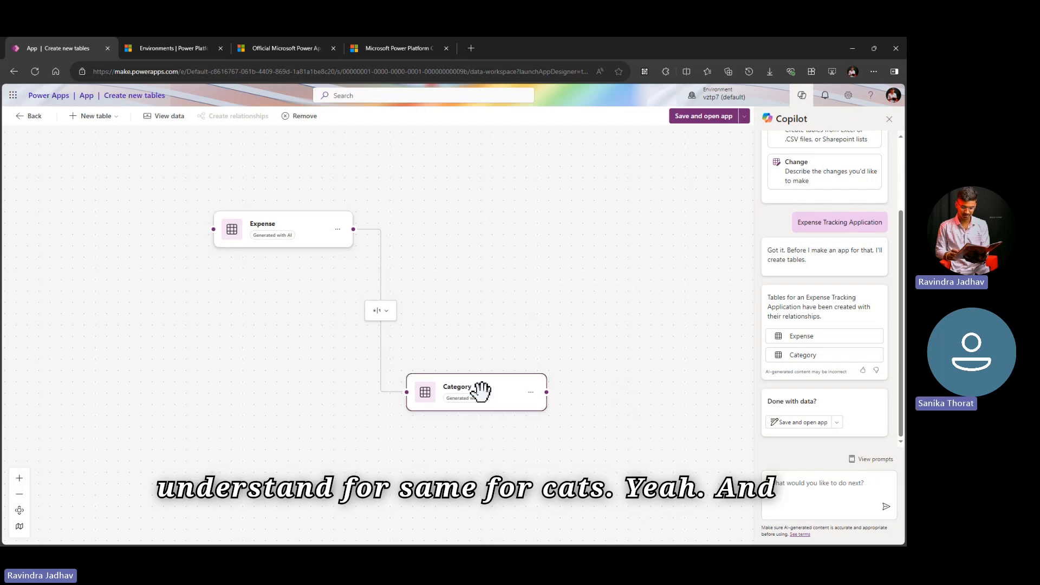
Step: Check the options for adding a new table, then save the tables, open the app in Power Apps Studio and skip the welcome message
scroll(556, 354, "down", 3)
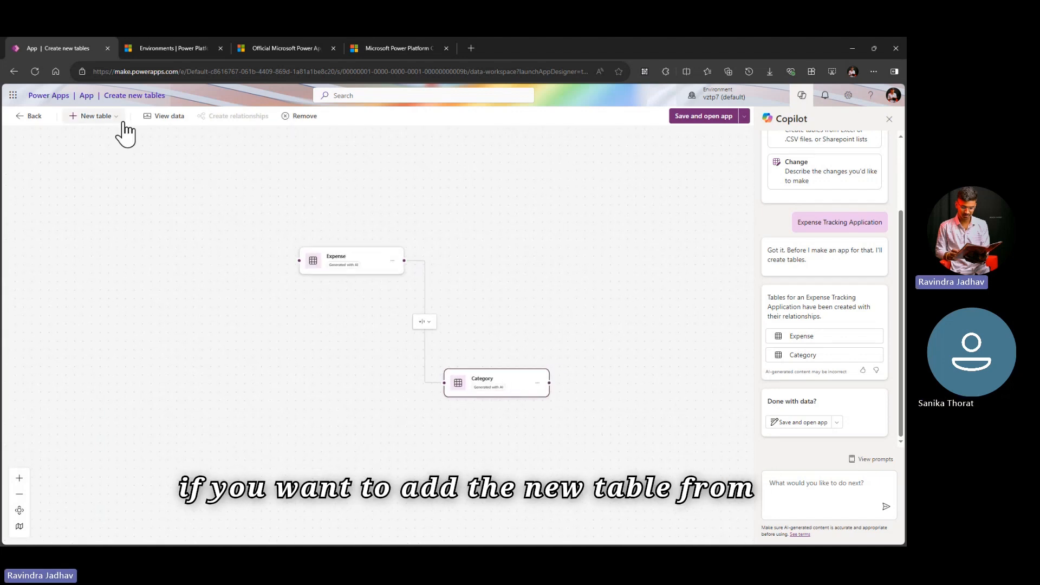
left_click(108, 116)
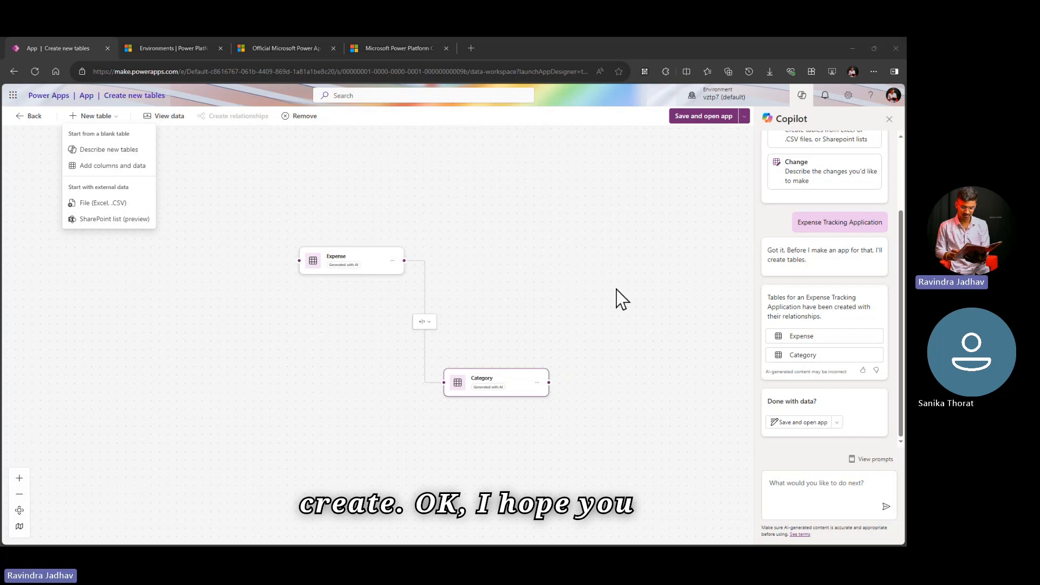
left_click(702, 122)
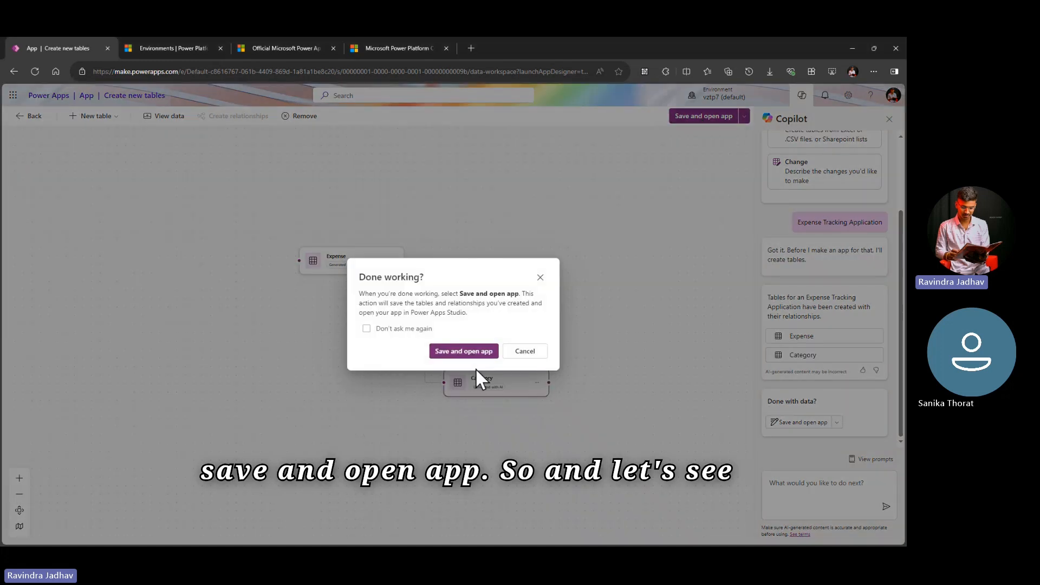
left_click(455, 355)
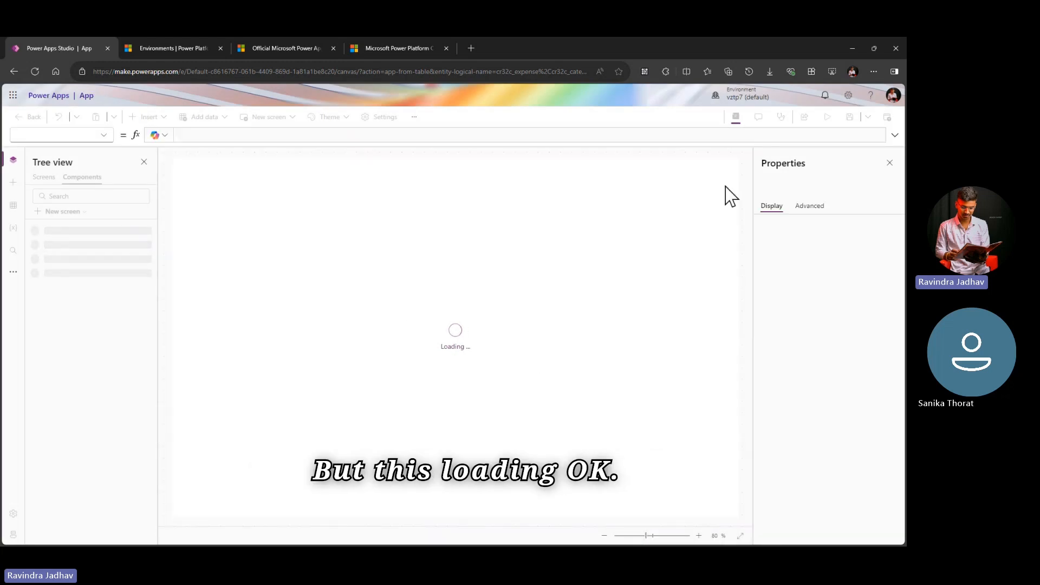
left_click(890, 163)
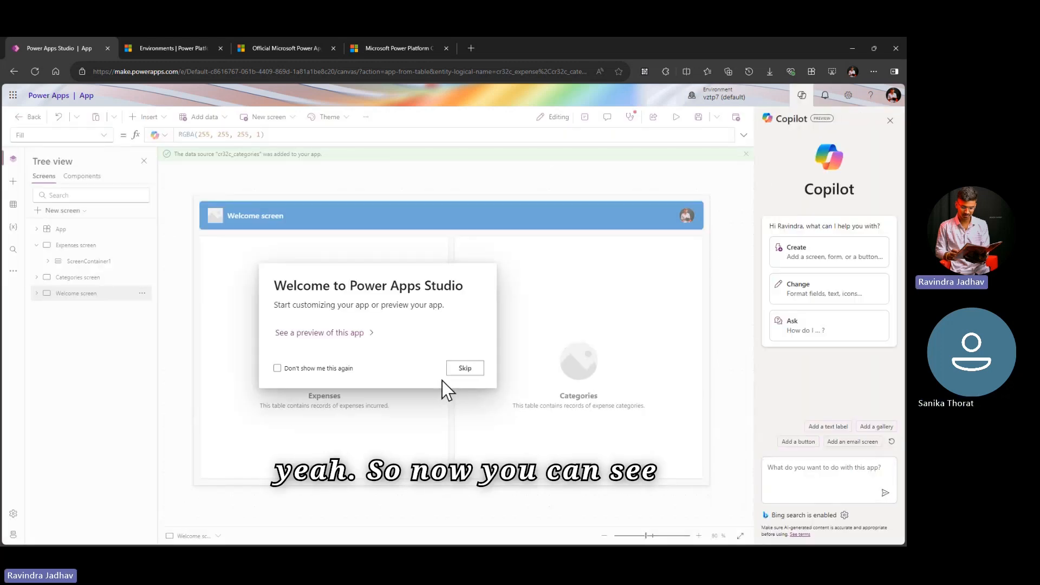
left_click(466, 370)
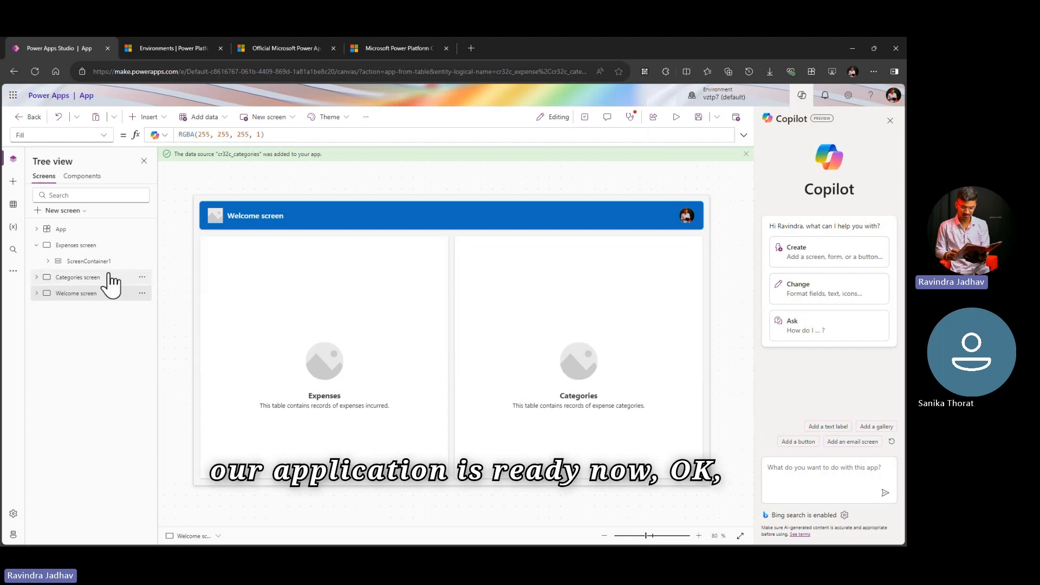
Step: View the app's Expenses screen and return to the Welcome screen
left_click(103, 246)
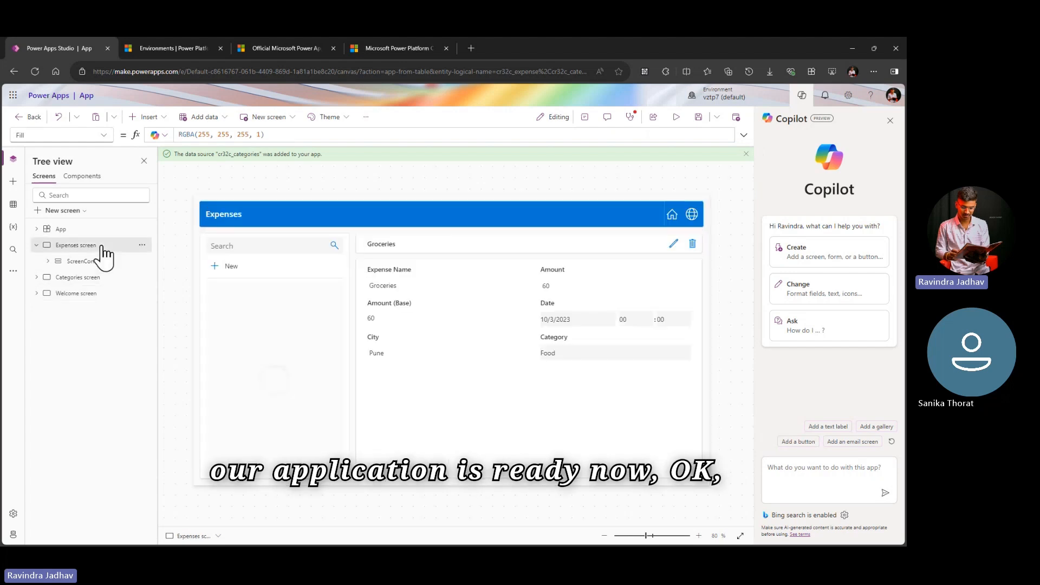
left_click(91, 303)
left_click(93, 248)
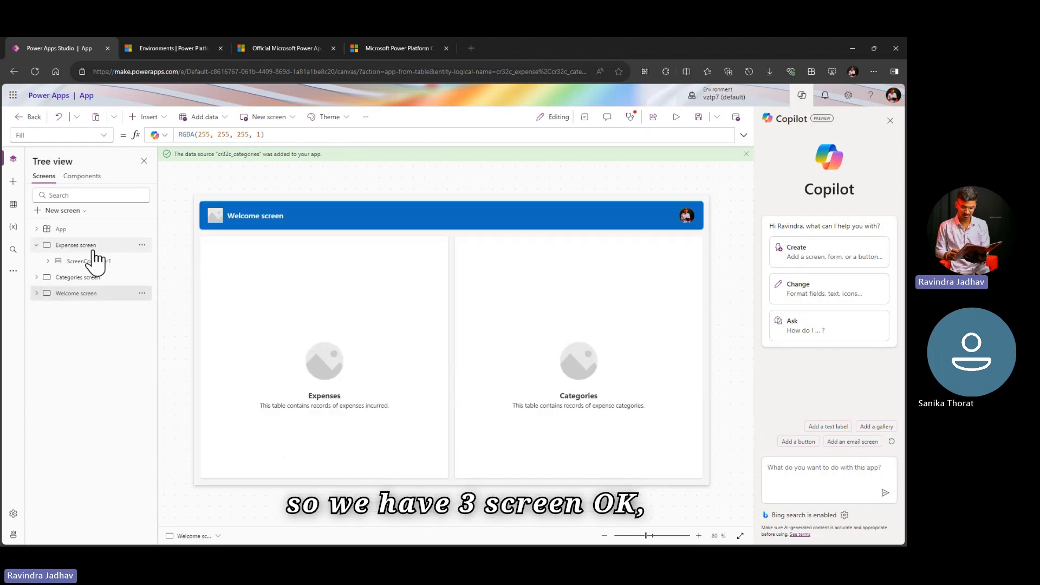
left_click(94, 297)
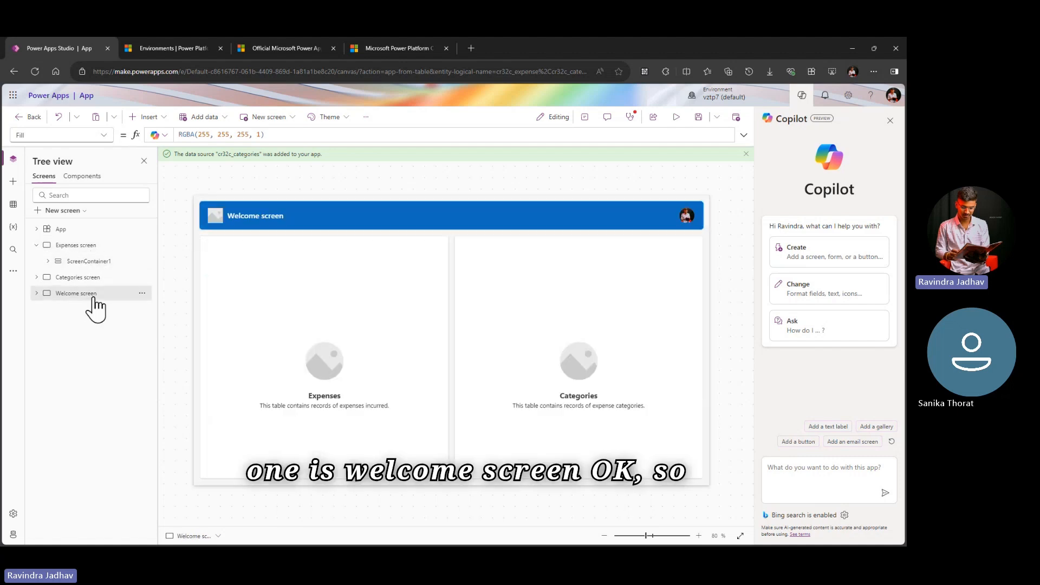
Step: Delete the top-level screen container with all its contents from the Welcome screen
left_click(340, 347)
left_click(339, 433)
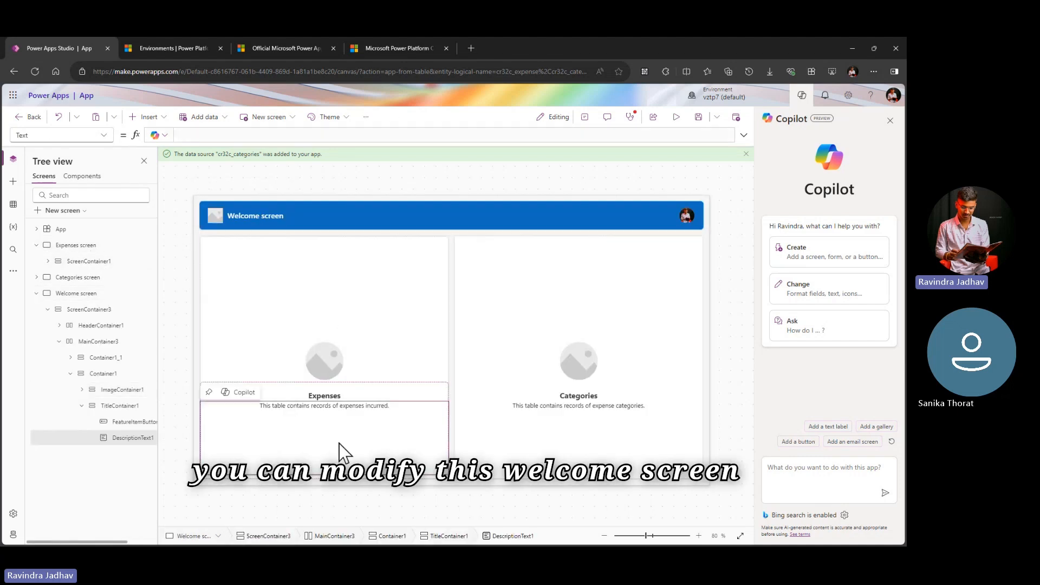
left_click(524, 432)
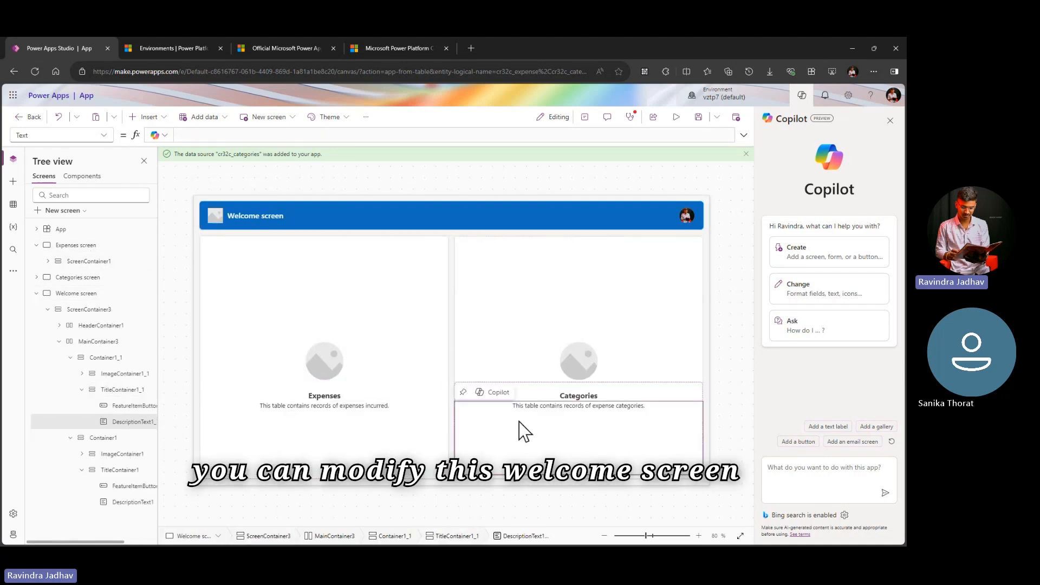
left_click(99, 316)
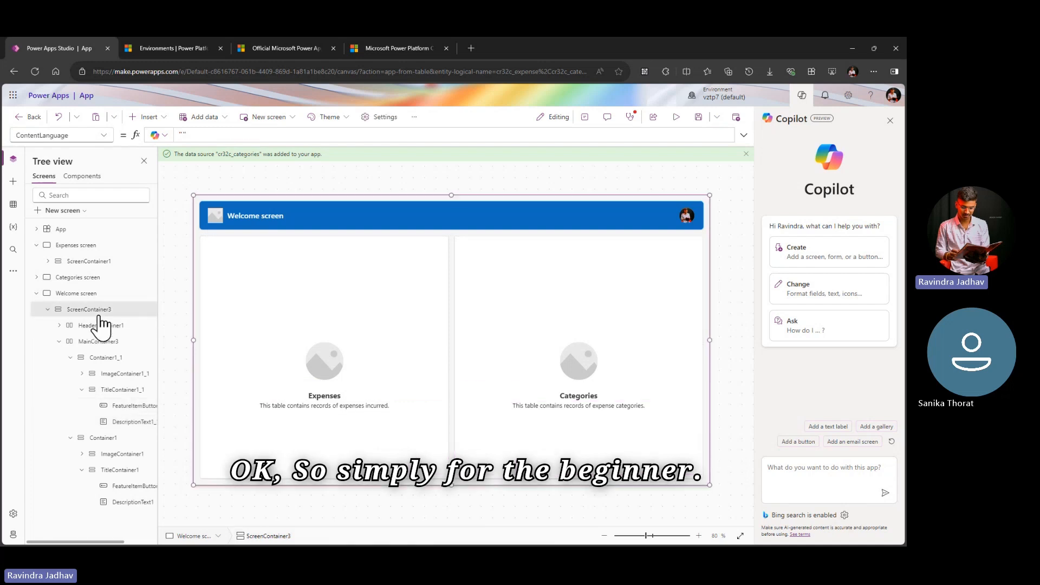
key("Delete")
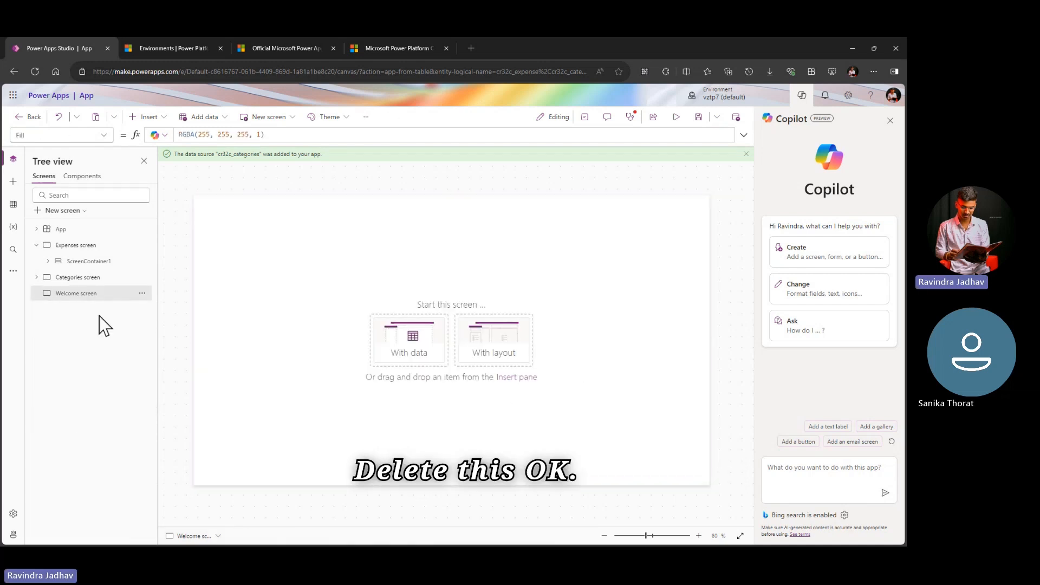
left_click(149, 118)
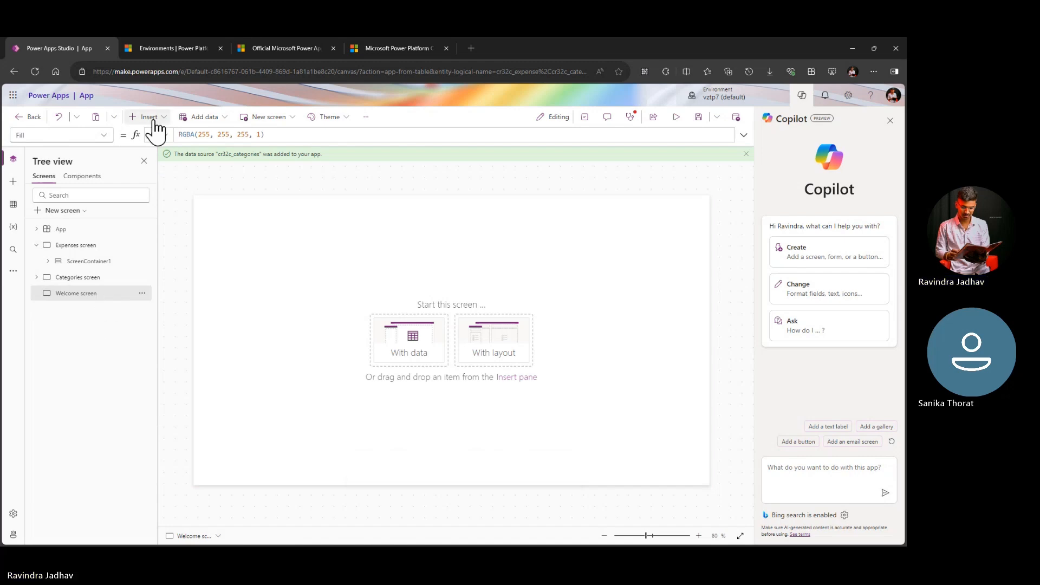
left_click_drag(555, 46, 475, 81)
left_click(708, 86)
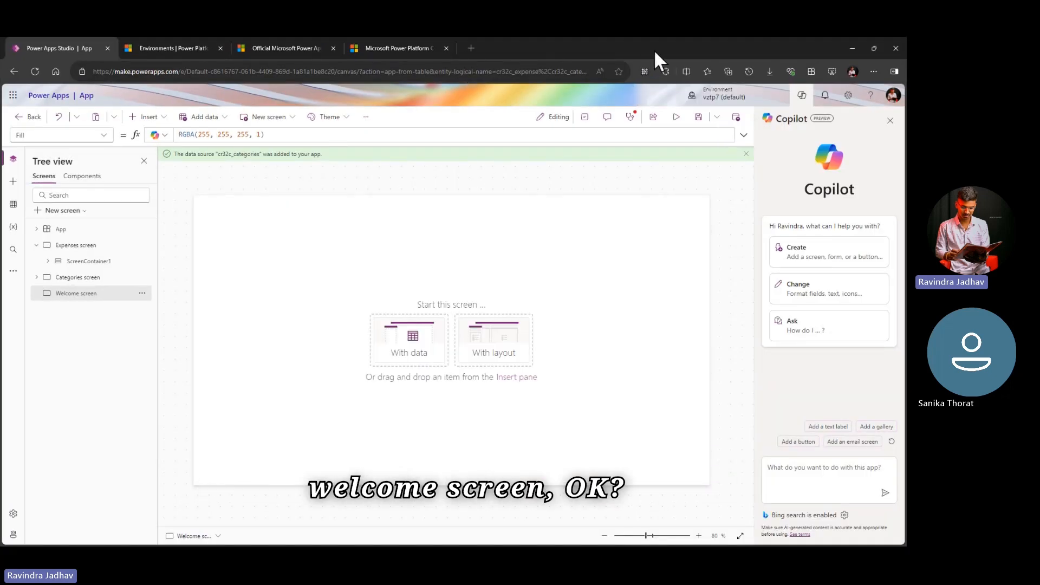
Step: Search the web for "wlcome screen photo" in a new browser tab
left_click_drag(662, 49, 658, 83)
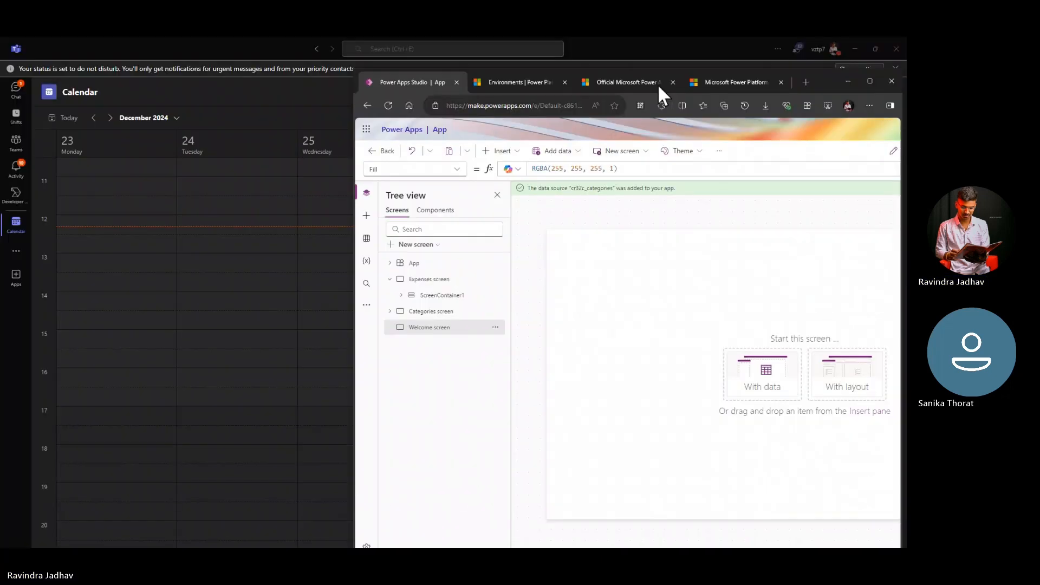
left_click(805, 90)
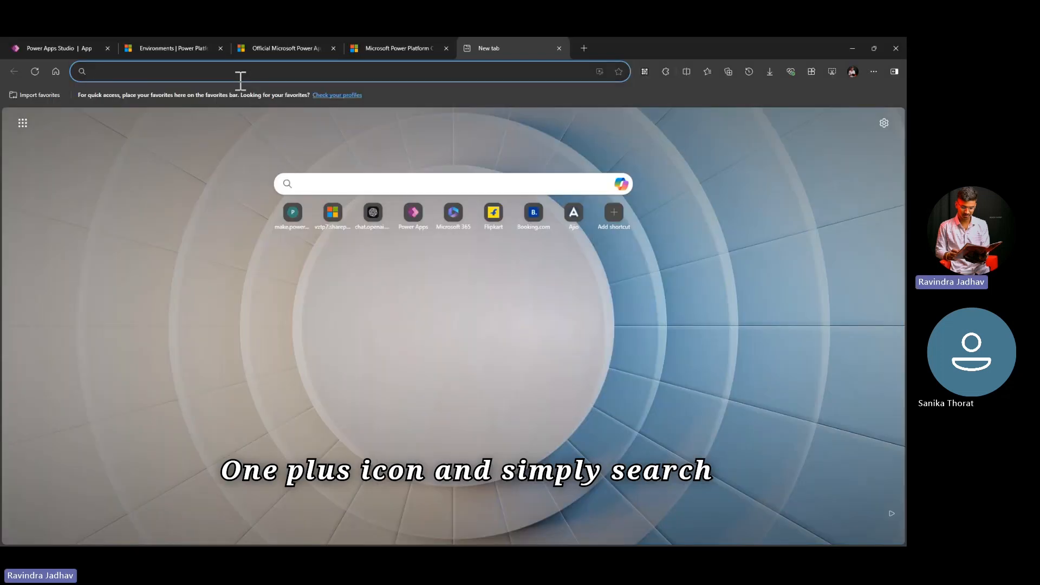
type("wlcome screen photo")
key("Return")
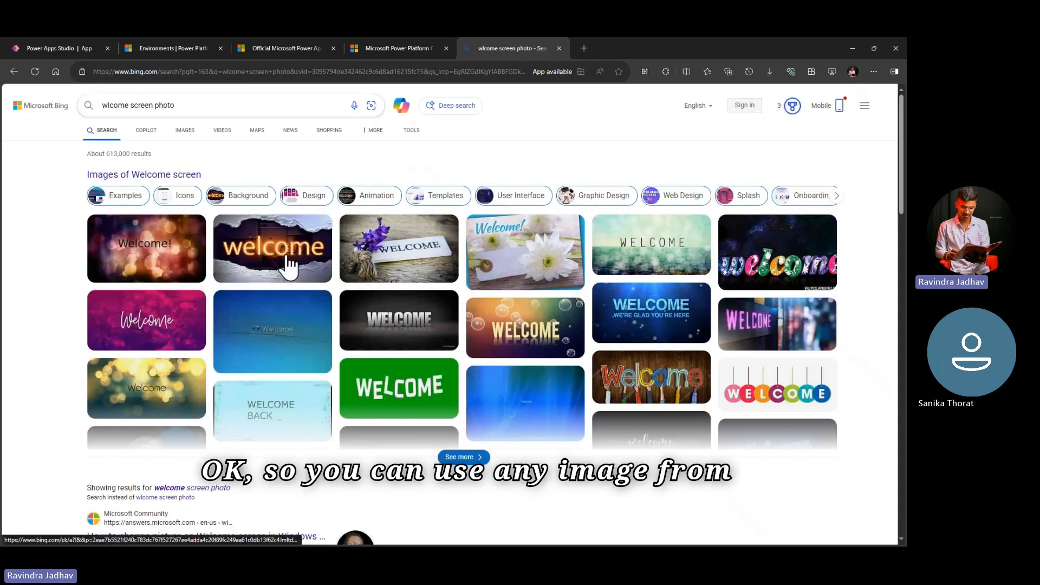
Step: Save the glowing orange "welcome" picture with torn paper edges from the image results to the Downloads folder
right_click(282, 240)
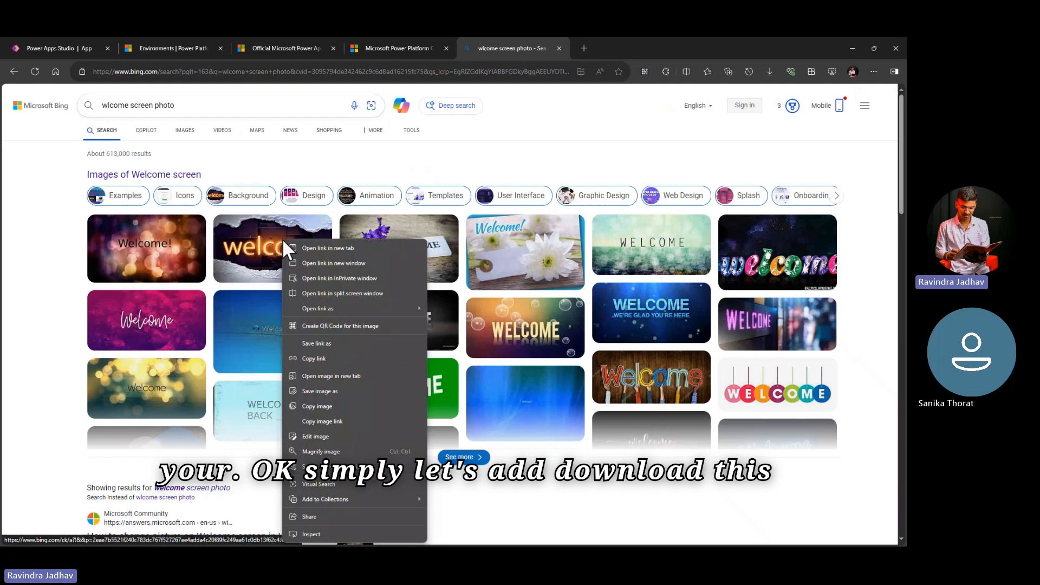
left_click(323, 391)
left_click(816, 535)
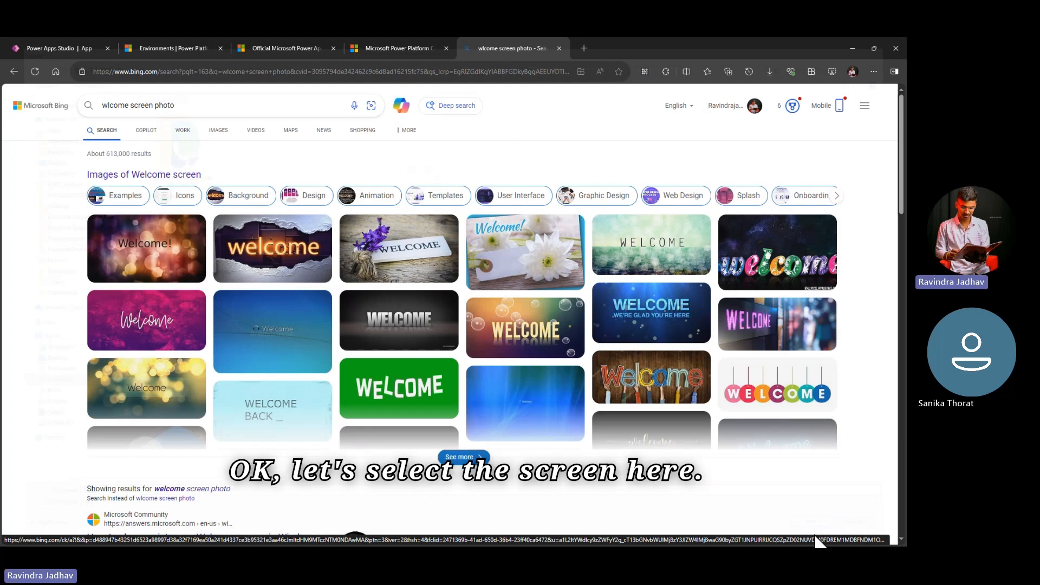
Step: In Power Apps Studio, close Copilot, upload th.jpg as the Welcome screen's background image and set its position to Stretch
left_click(59, 48)
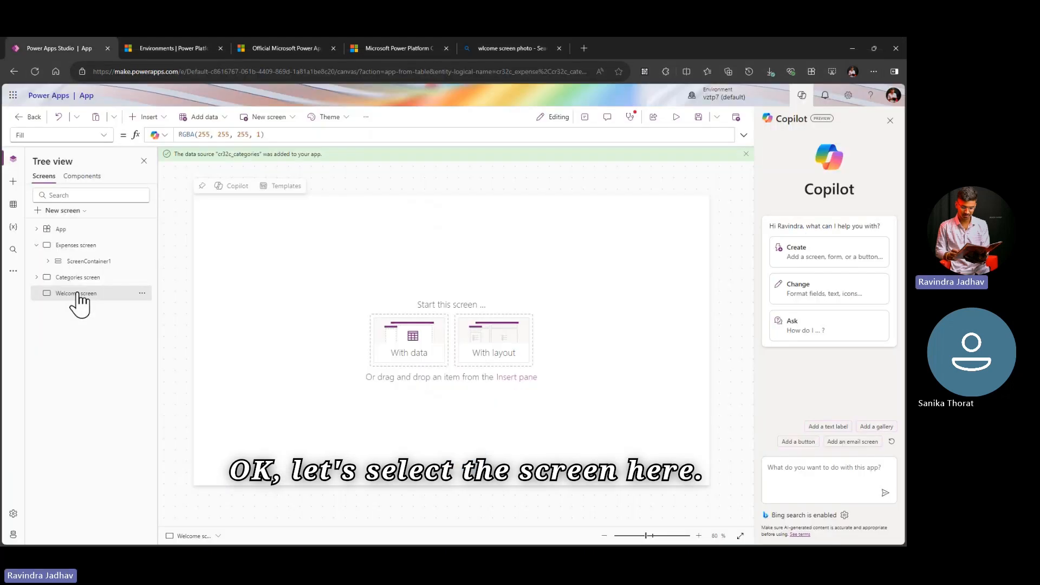
left_click(890, 120)
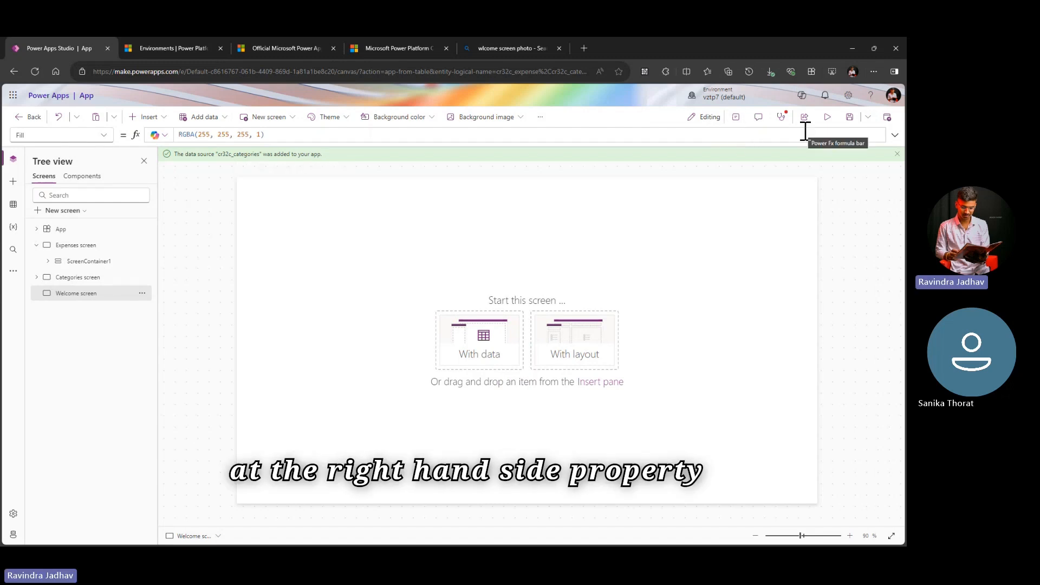
left_click(737, 118)
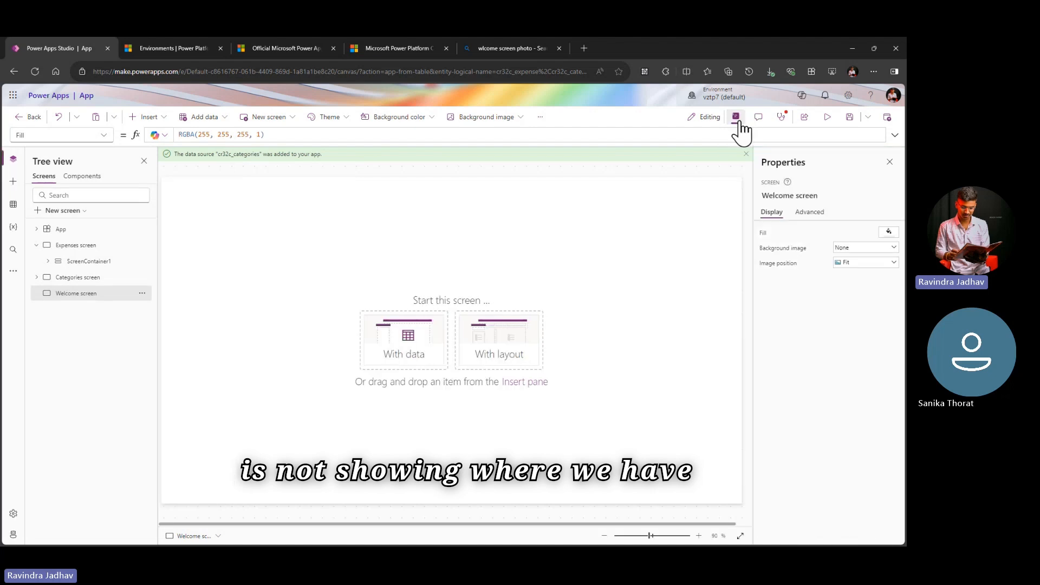
left_click(870, 249)
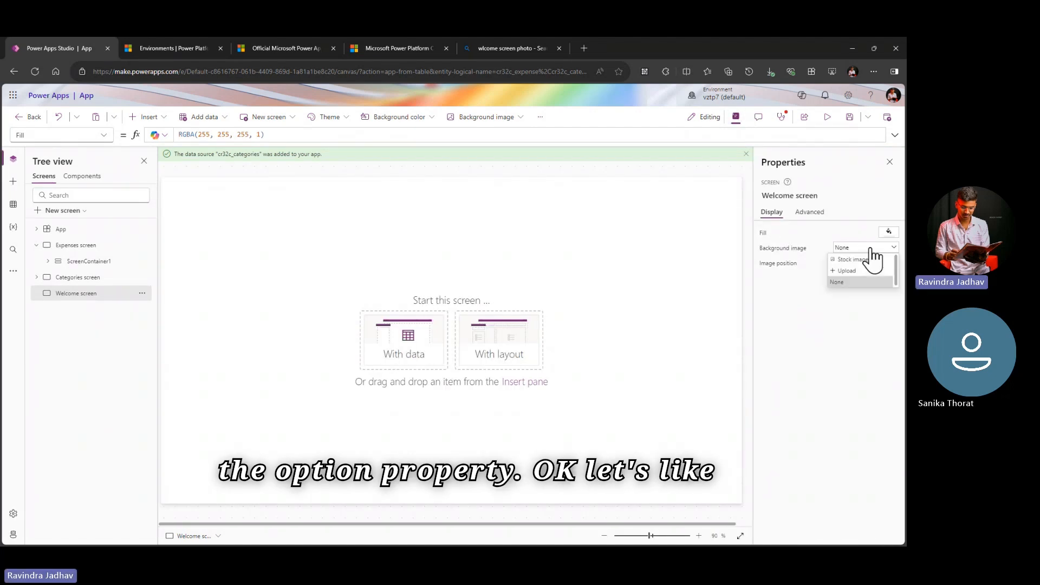
left_click(865, 269)
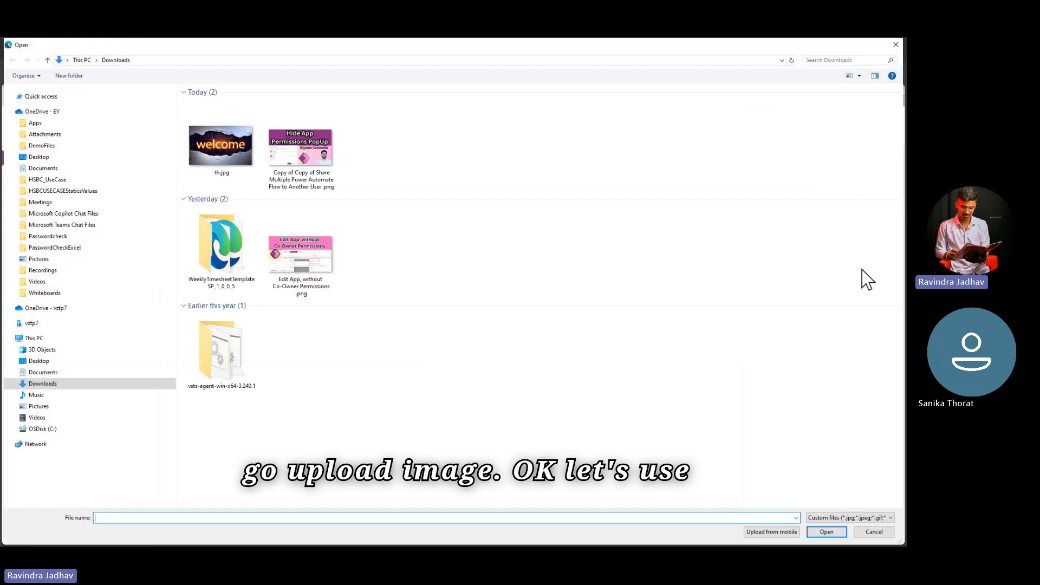
left_click(230, 154)
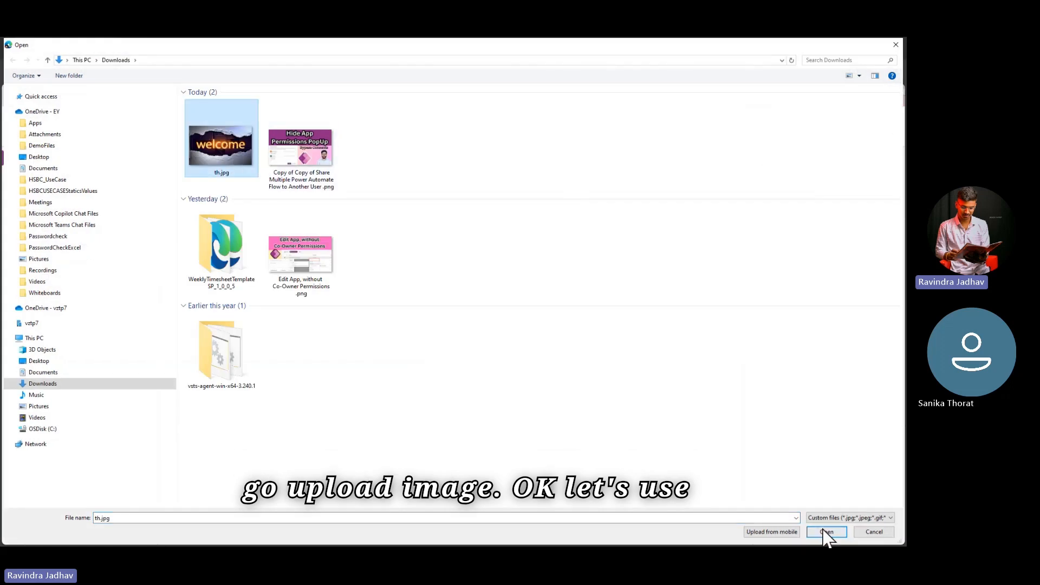
left_click(826, 532)
left_click(867, 263)
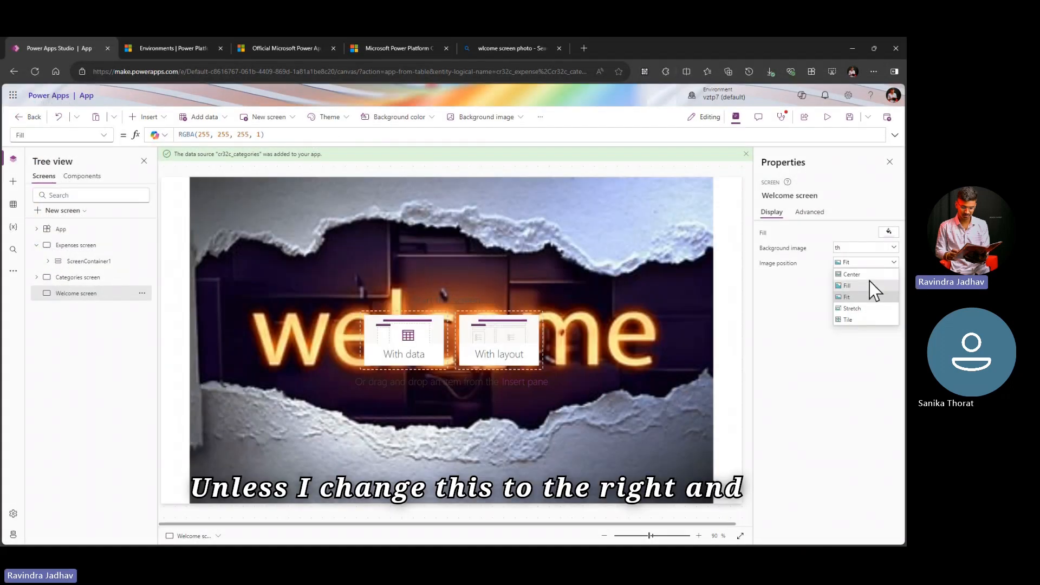
left_click(866, 308)
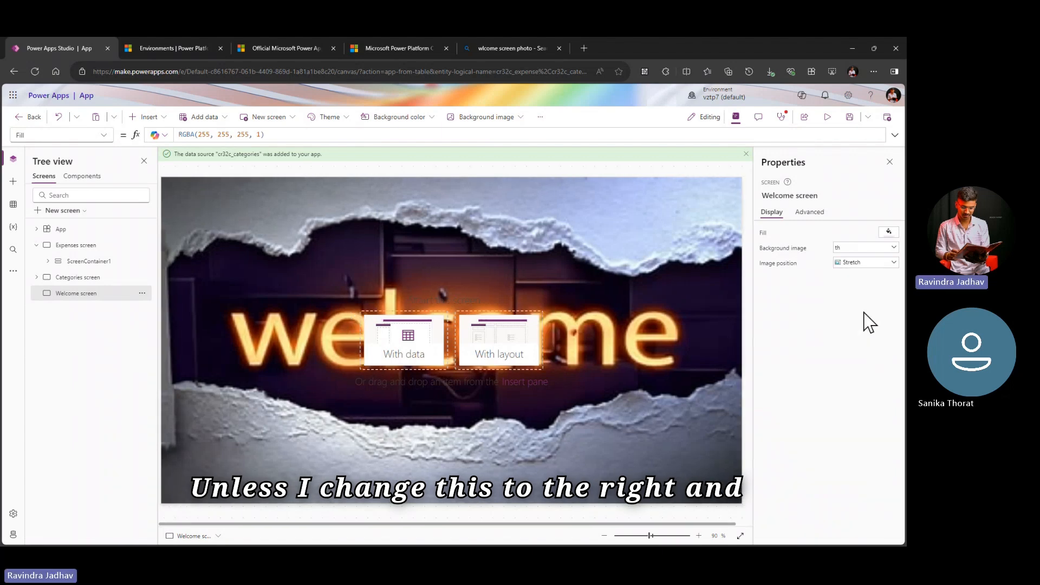
Step: Add a button to the Welcome screen and place it below the welcome lettering at about X 625, Y 575
left_click(155, 121)
left_click(177, 275)
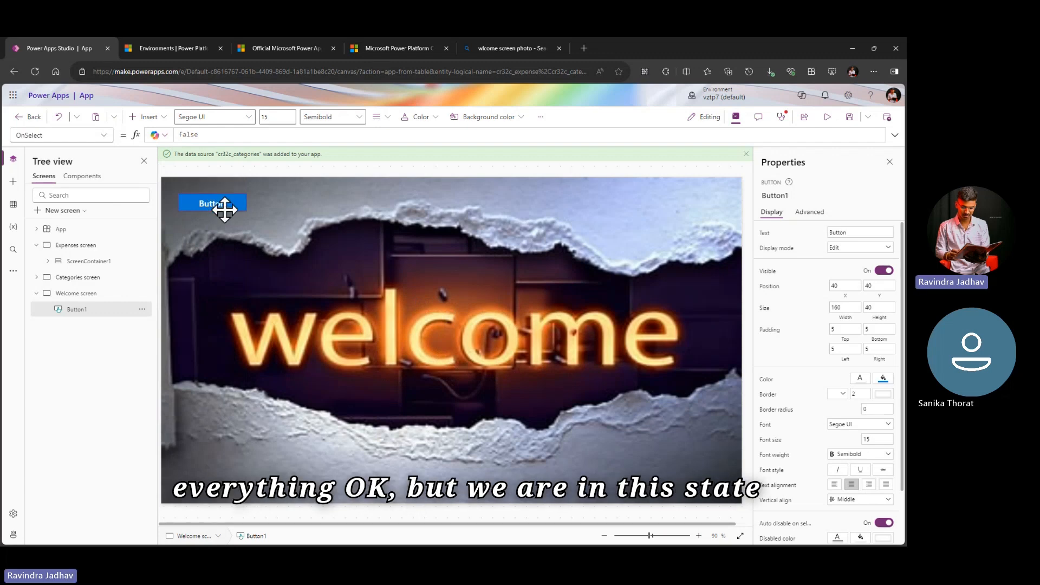
left_click_drag(224, 209, 472, 436)
Step: Set the new button's OnSelect formula to Navigate('Expenses screen')
double_click(245, 134)
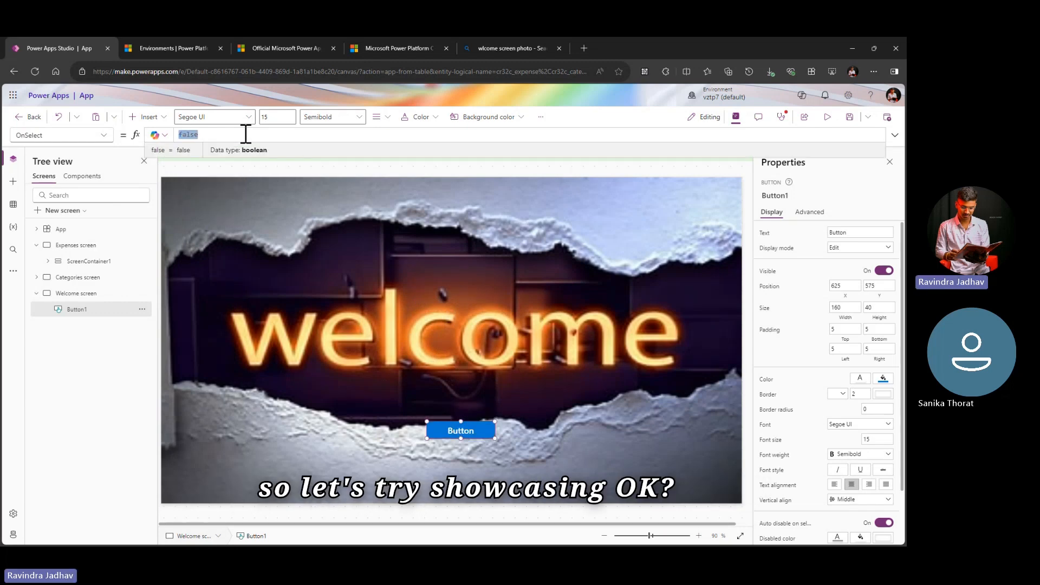
type("Na")
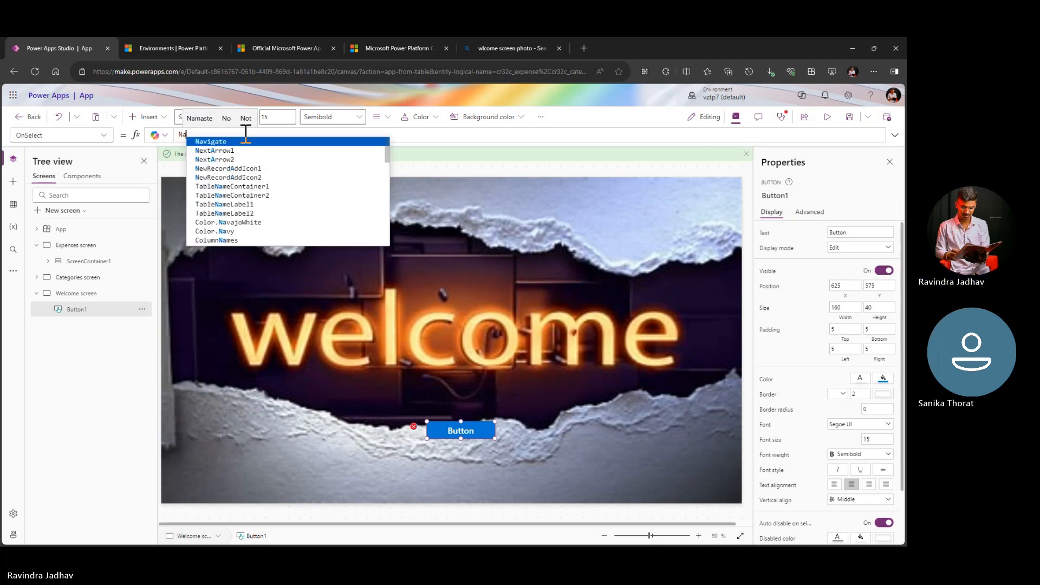
left_click(246, 141)
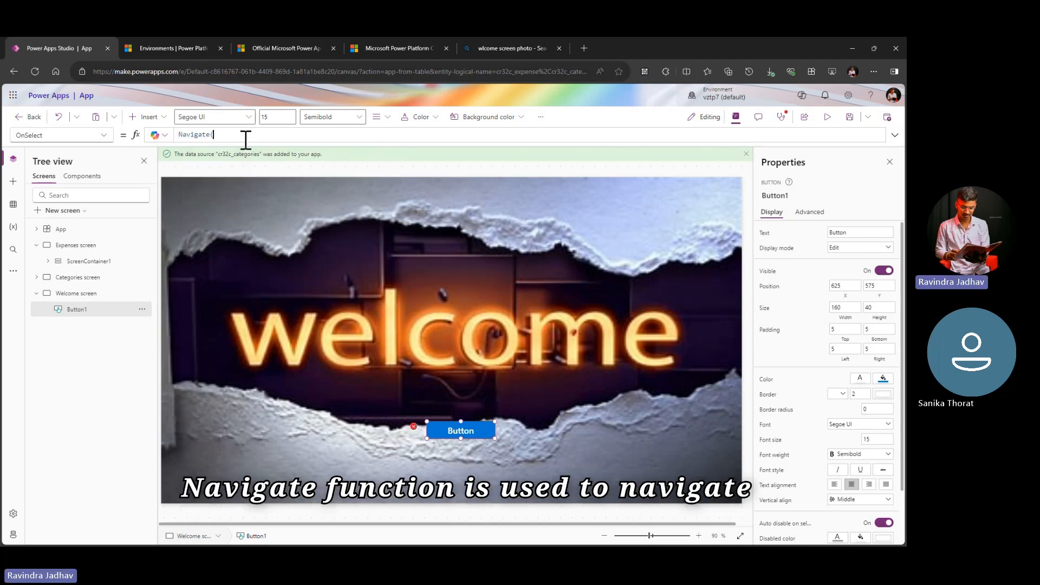
type("(")
left_click(271, 153)
type(")")
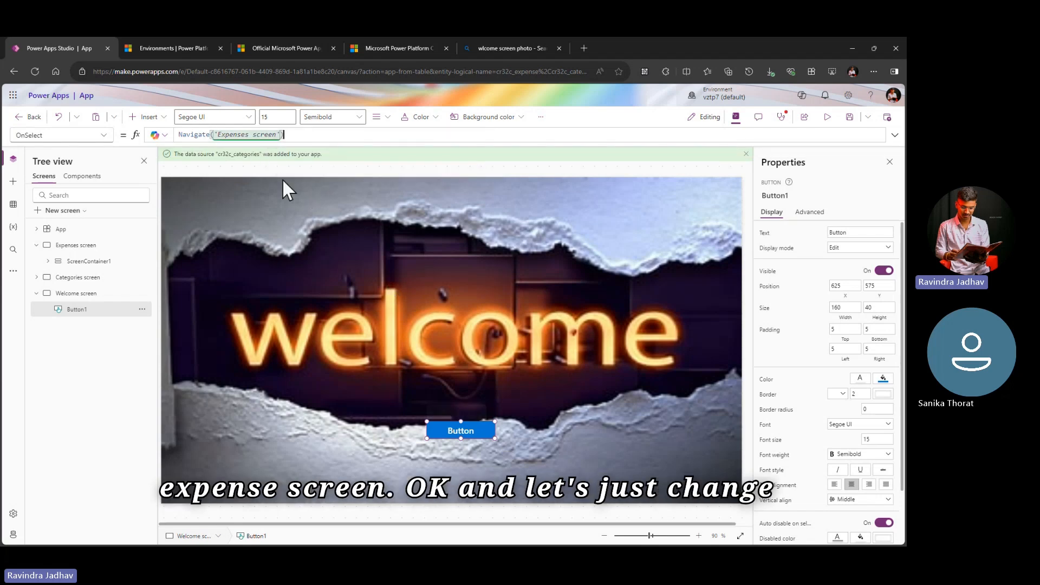
Step: Change the button's text to Start
double_click(848, 232)
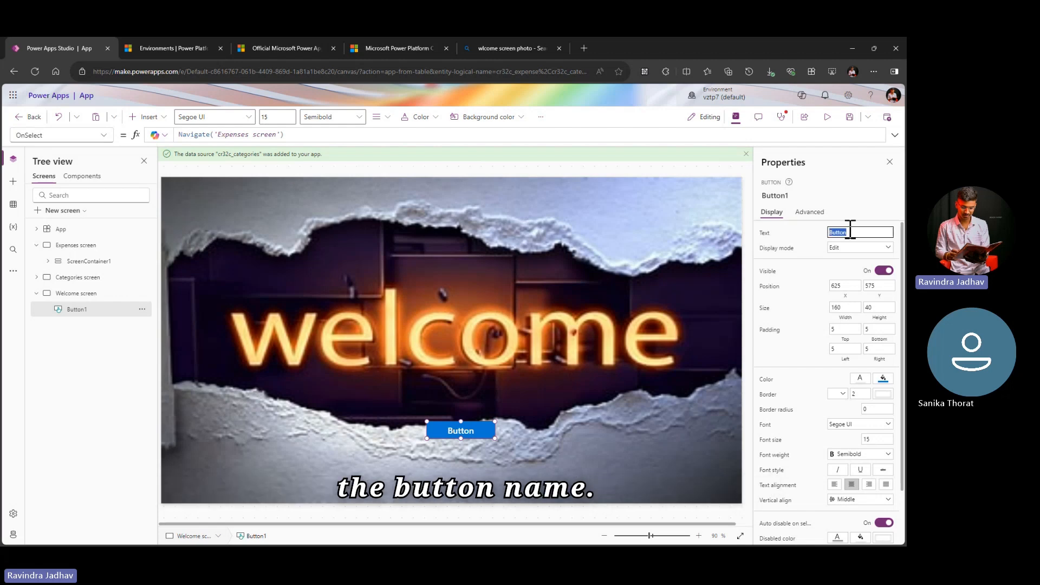
type("Start")
key("Tab")
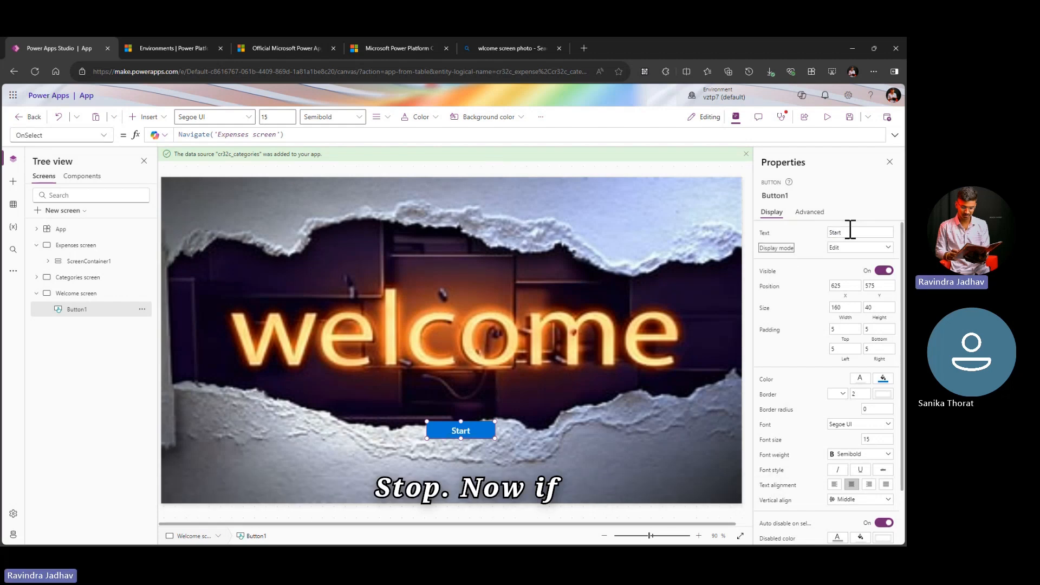
Step: Preview the app, test the Start button on the Welcome screen, and close the preview
left_click(851, 119)
left_click(829, 120)
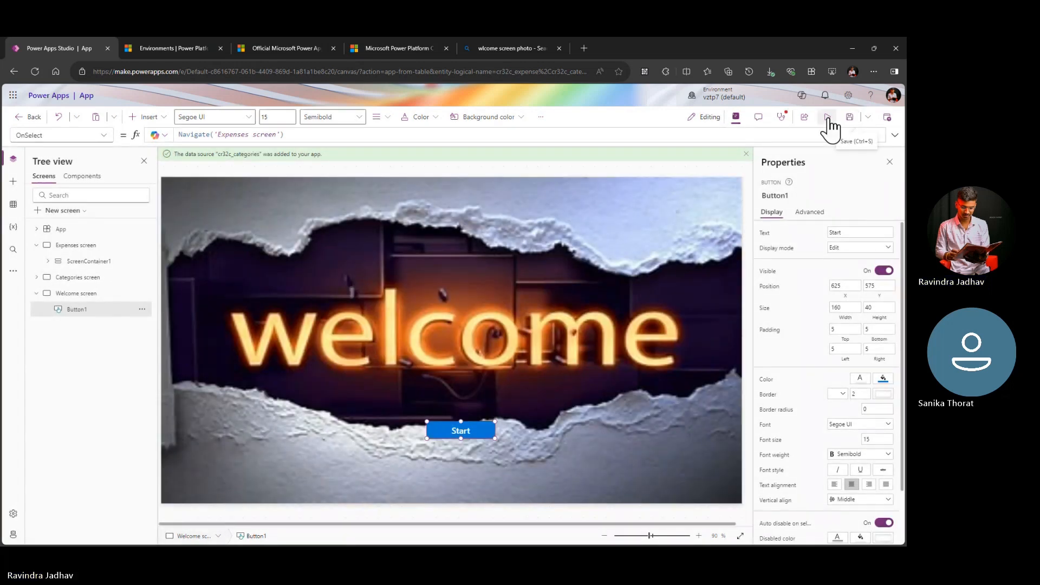
left_click(828, 118)
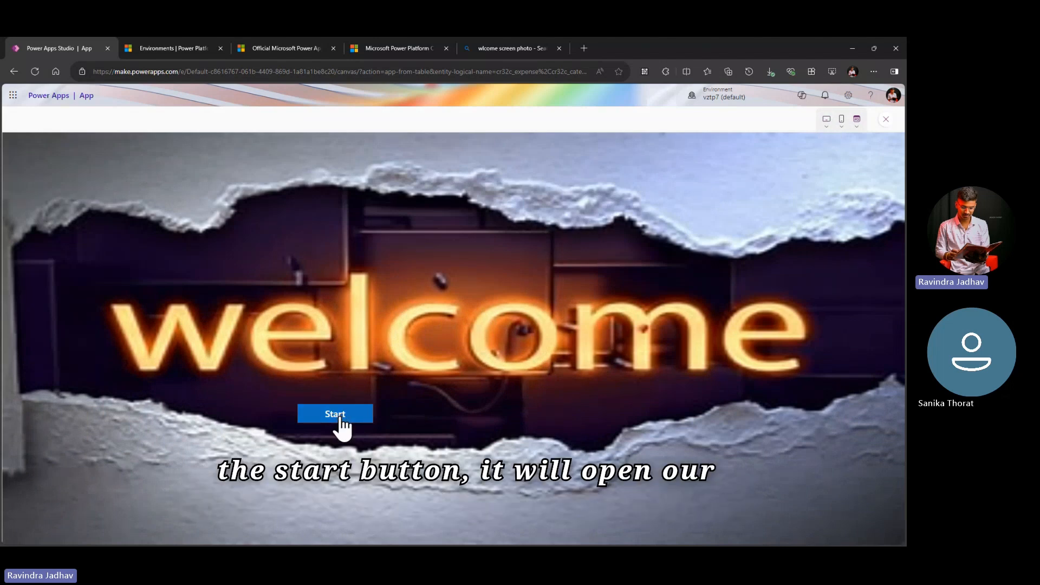
left_click(341, 419)
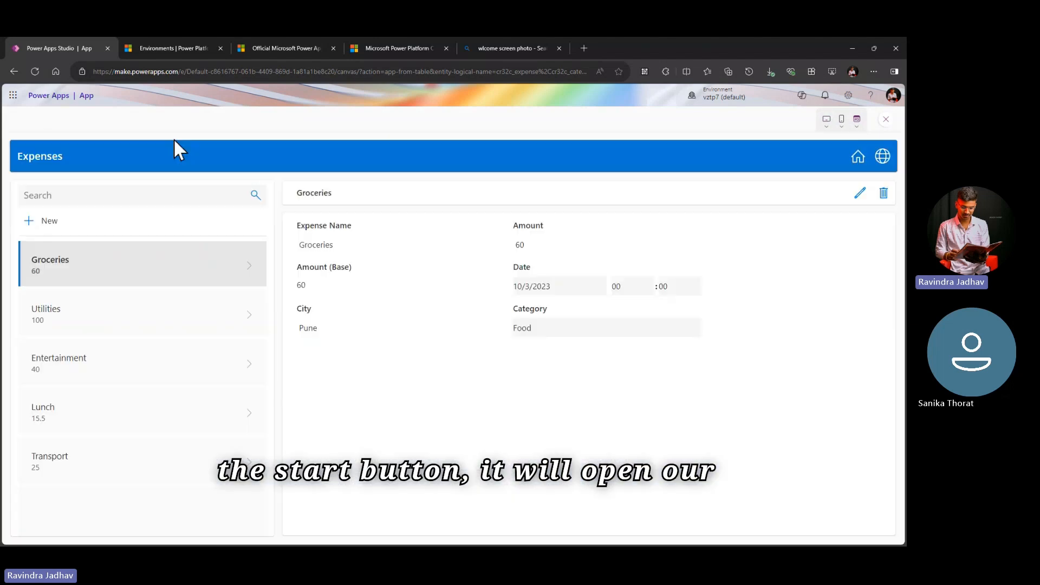
left_click(887, 120)
left_click(558, 356)
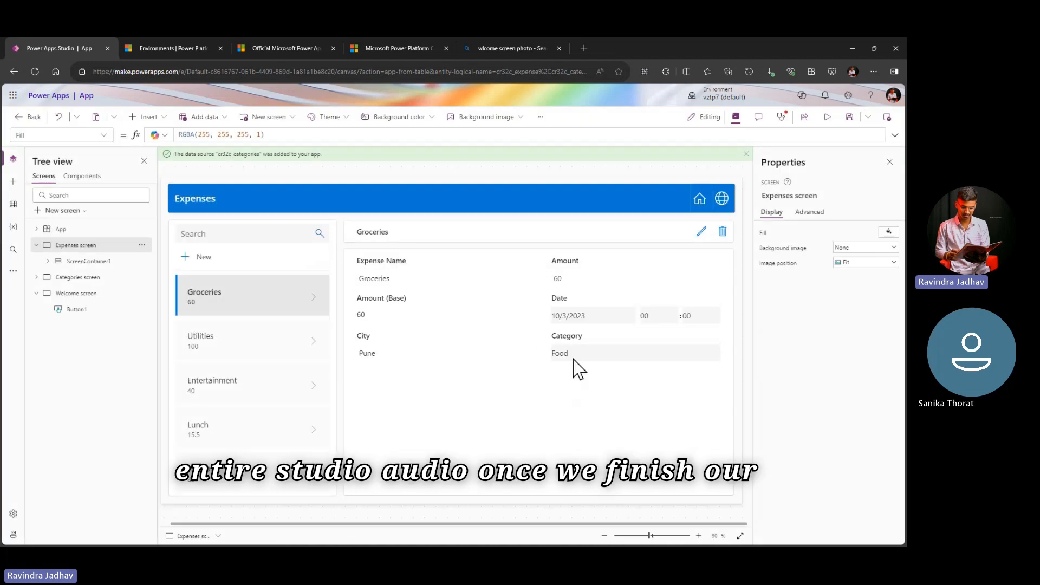
left_click_drag(179, 72, 82, 71)
key("ctrl+c")
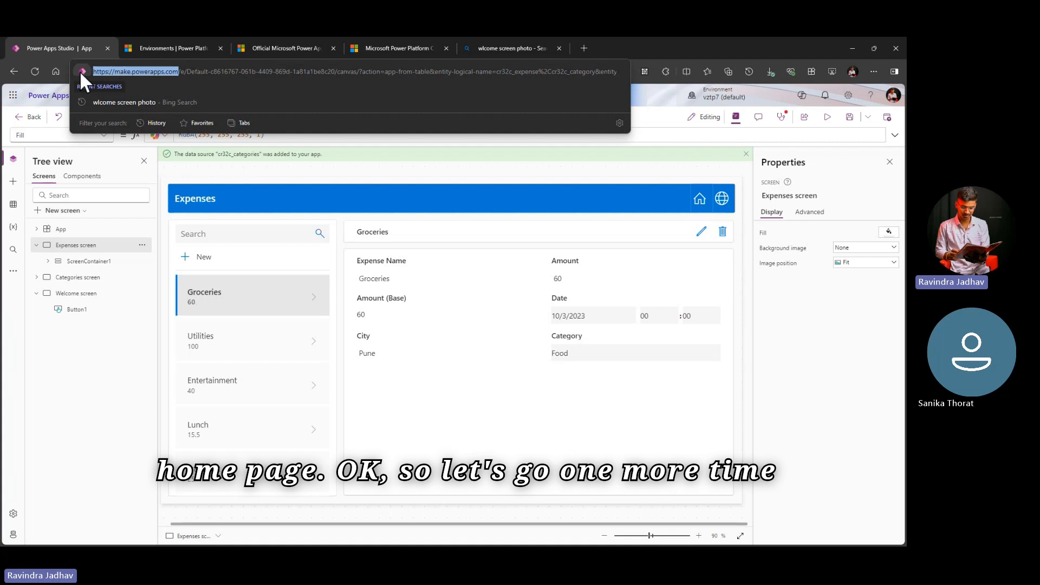
left_click(588, 46)
key("ctrl+v")
key("Return")
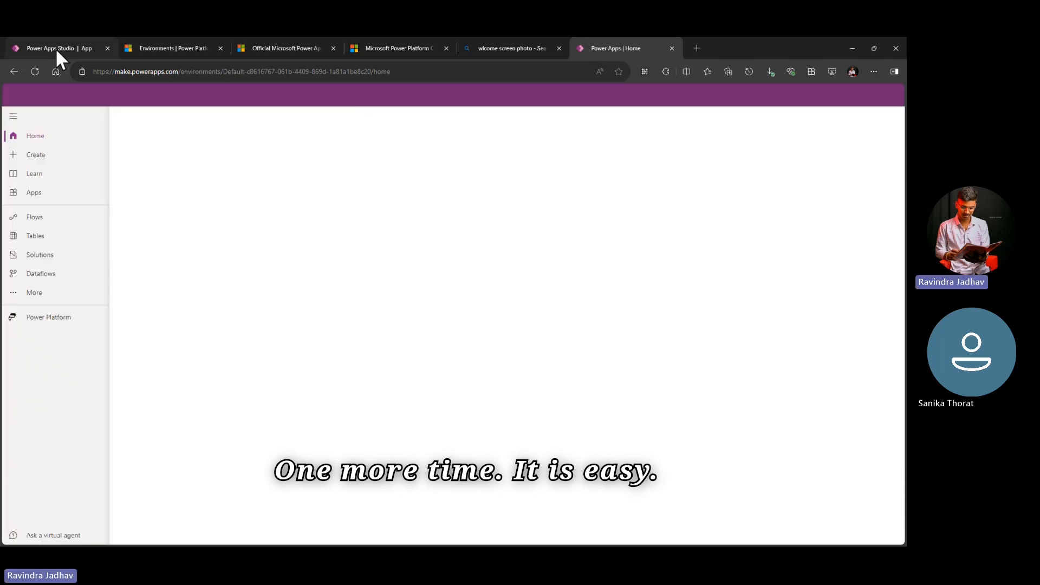
Step: Review the finished Welcome screen in Studio, then look through the Power Apps home page for other ways to create an app
left_click(56, 47)
left_click(75, 297)
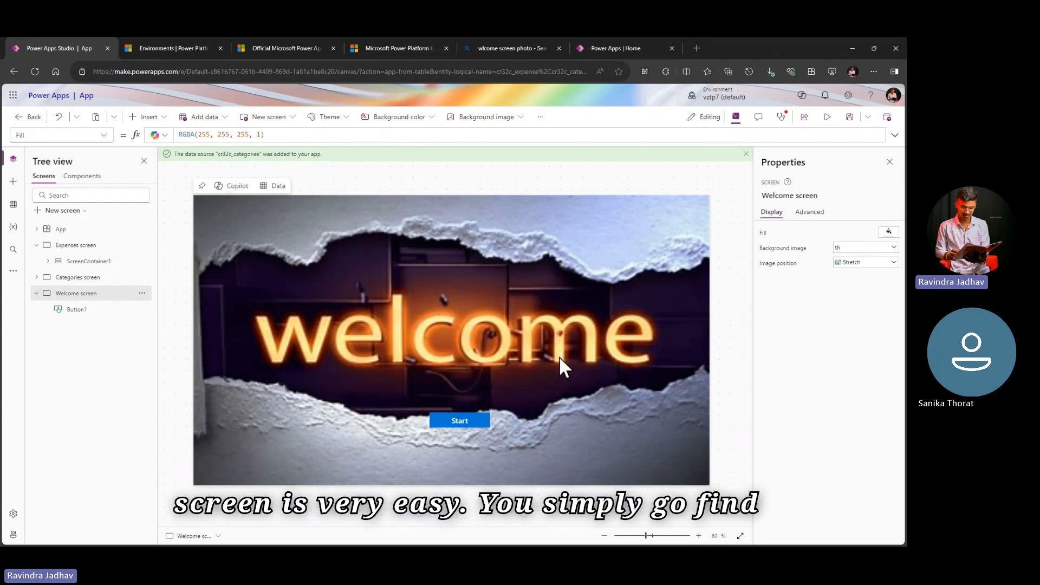
left_click(618, 48)
scroll(311, 313, "down", 1)
scroll(310, 313, "up", 1)
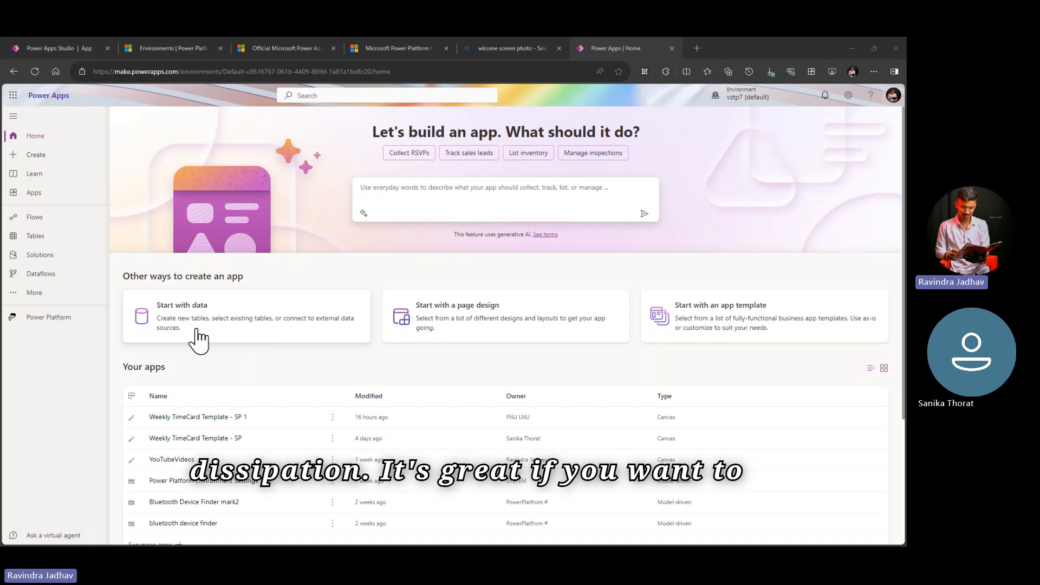
Step: View the external data options for starting an app with data, then cancel back to the home page
left_click(249, 328)
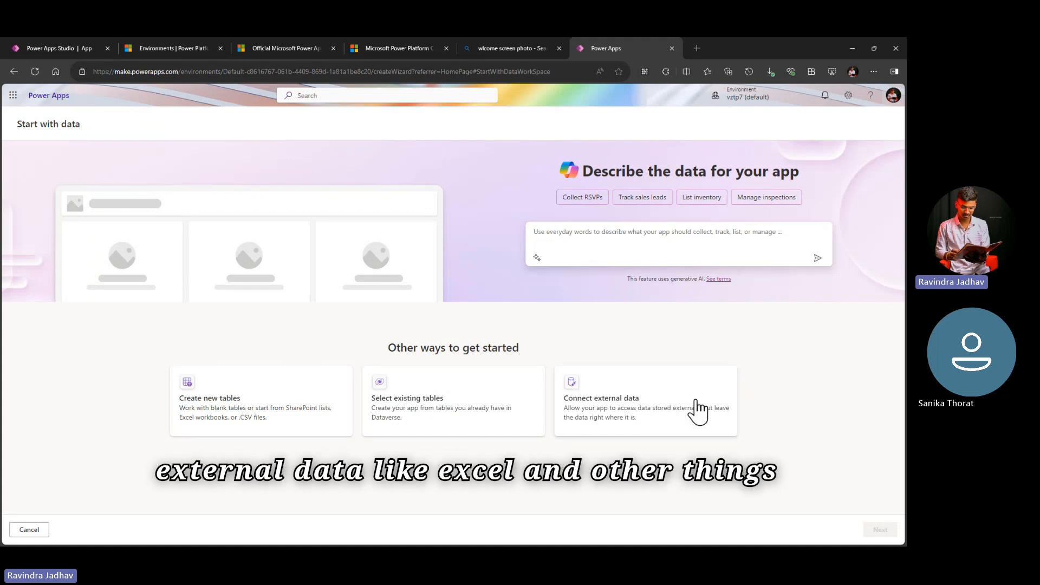
left_click(623, 412)
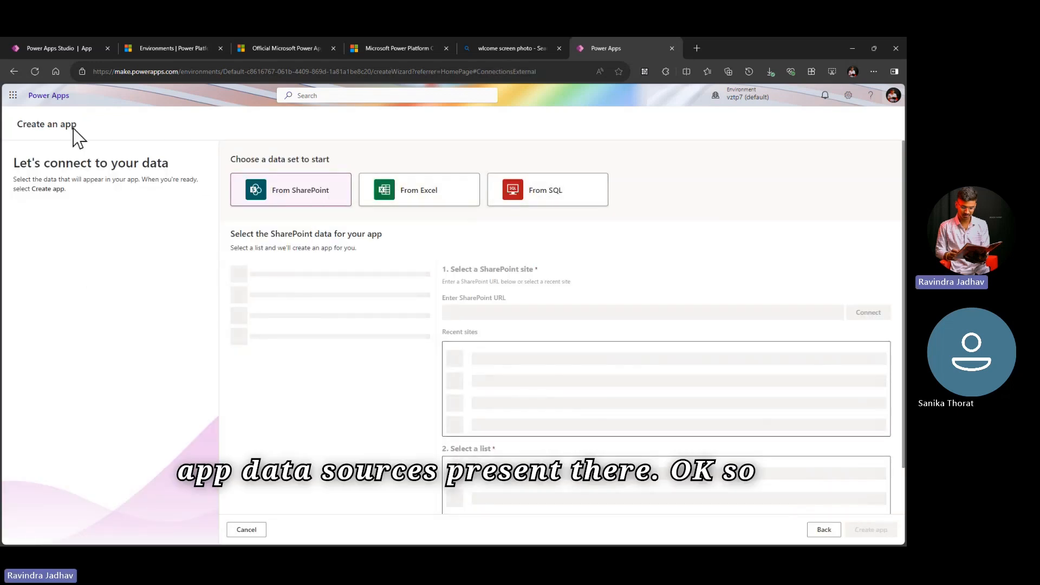
left_click(247, 530)
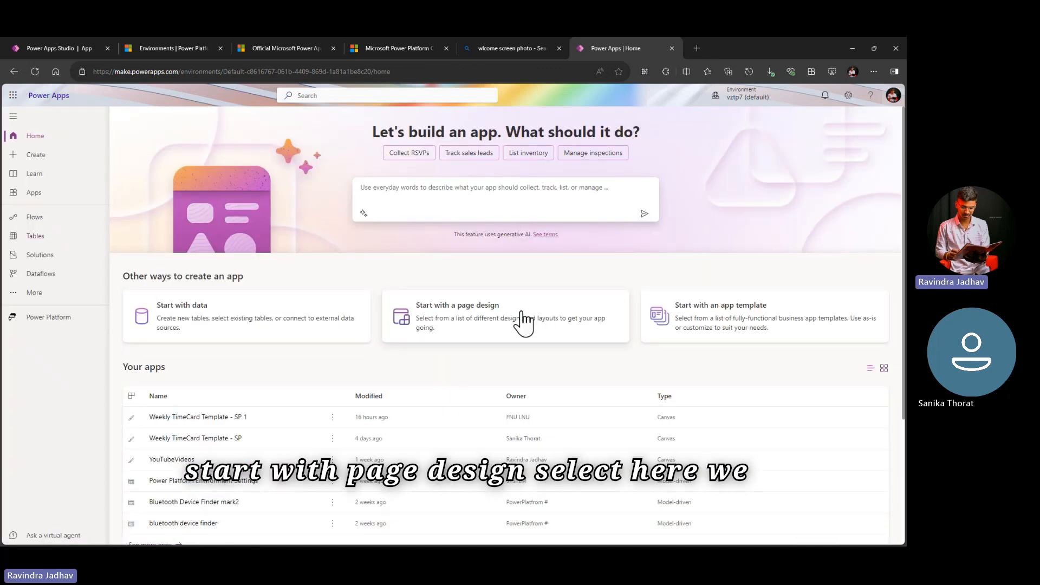
Step: Open the option to start with a page design and examine the available page layouts
left_click(565, 329)
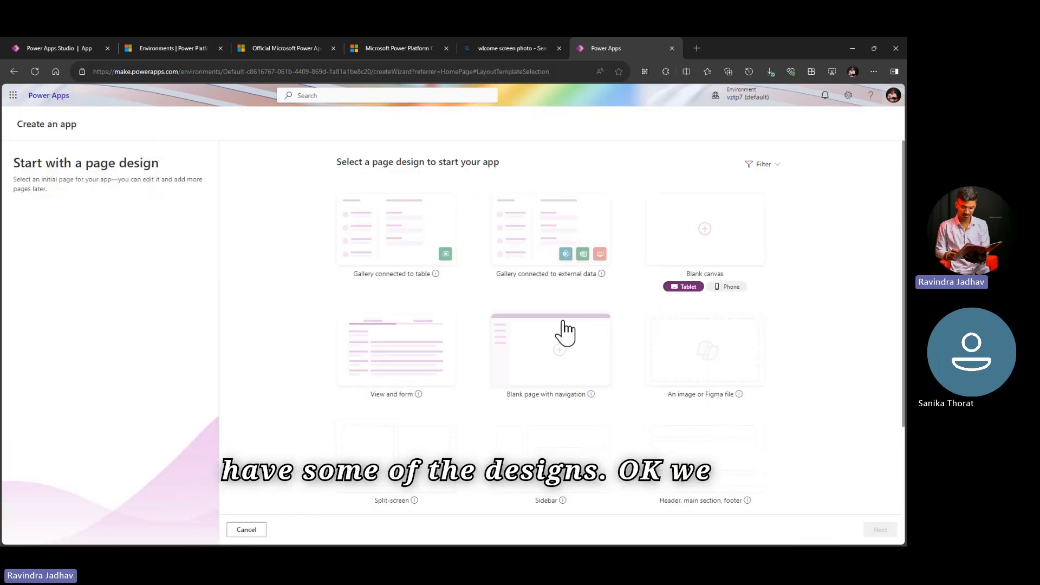
scroll(574, 427, "down", 1)
scroll(578, 428, "up", 1)
scroll(455, 286, "down", 2)
scroll(386, 239, "up", 2)
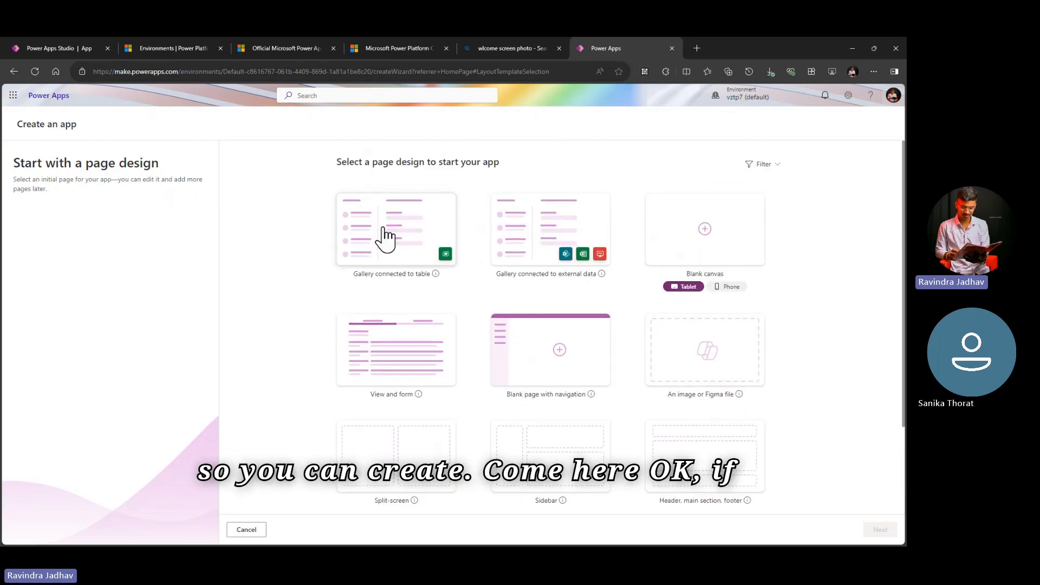
scroll(562, 439, "down", 2)
scroll(566, 437, "up", 2)
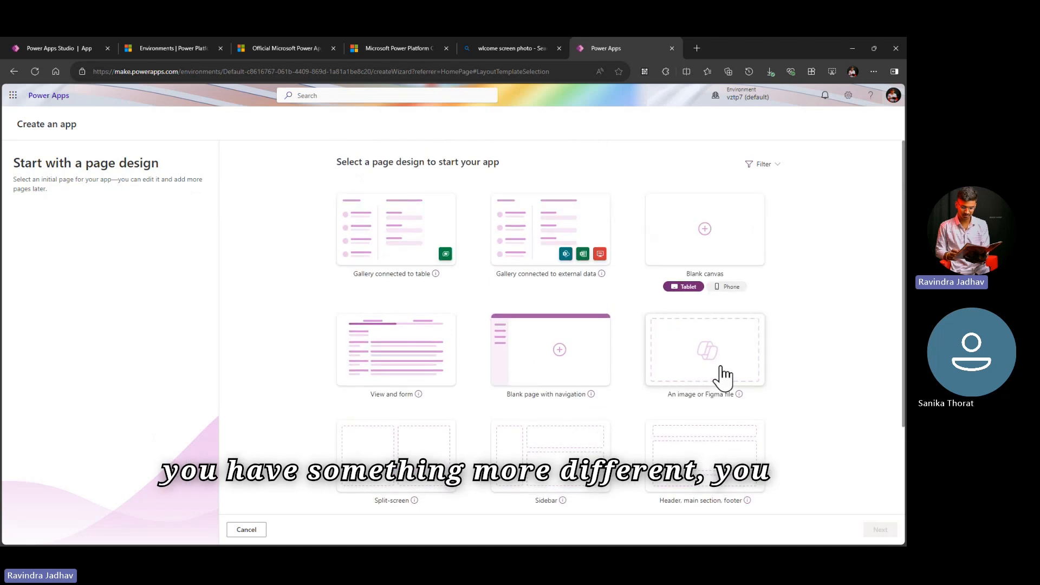
scroll(696, 412, "down", 2)
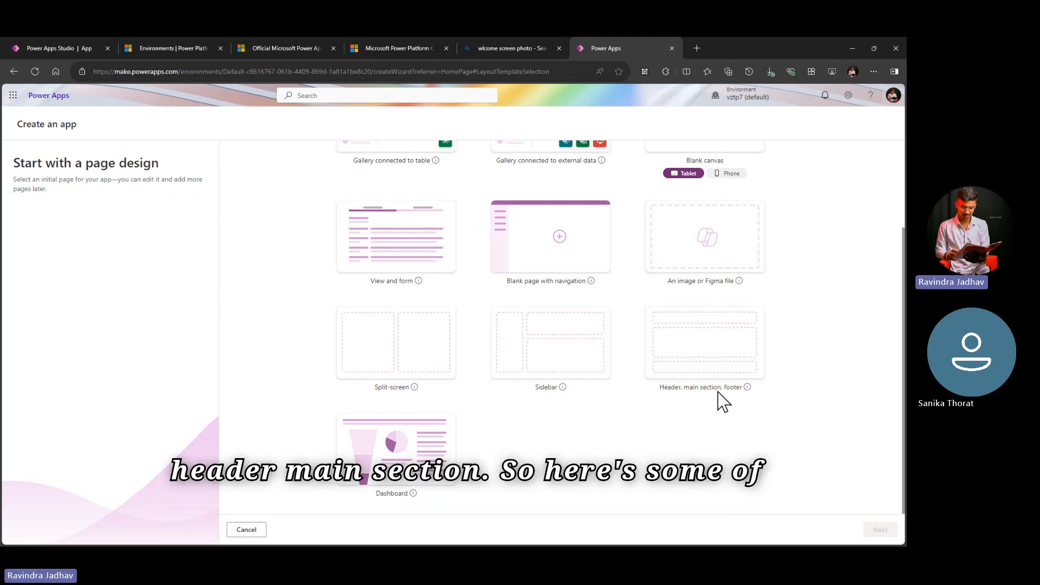
Step: Look over the page designs from Gallery connected to table through Dashboard once more, then cancel back to the home page
scroll(623, 424, "up", 3)
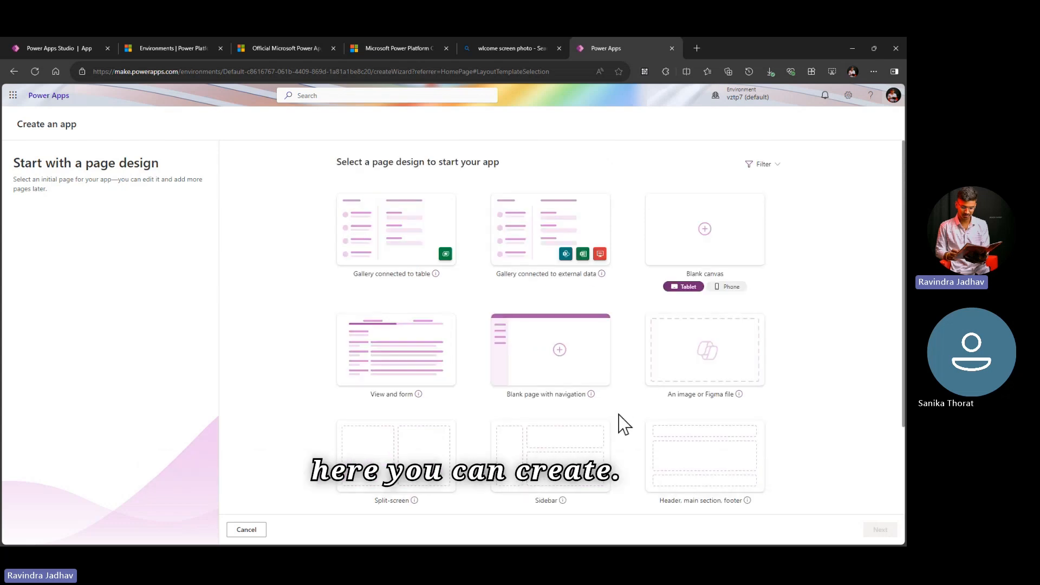
scroll(624, 425, "down", 3)
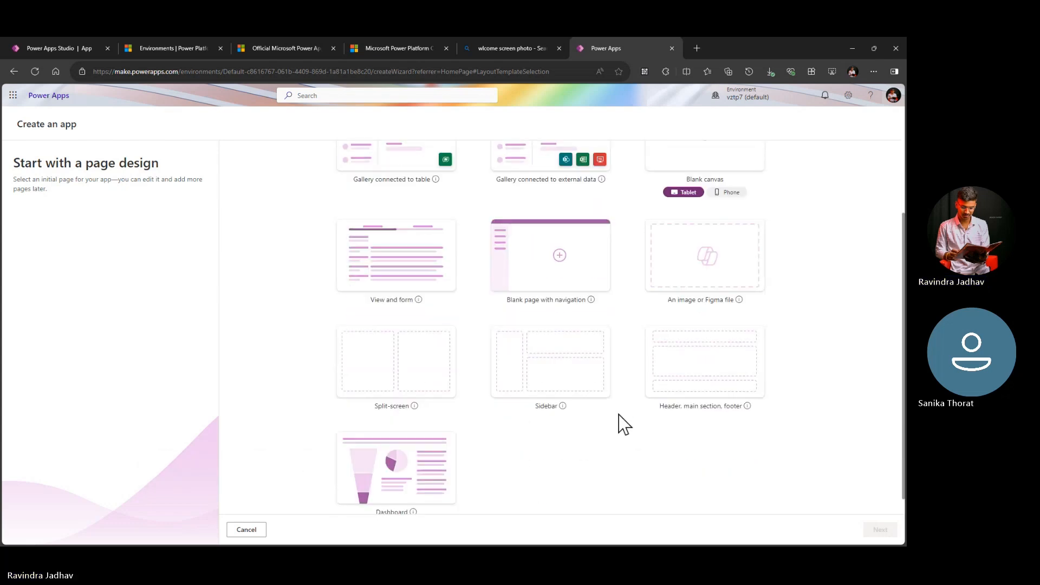
scroll(623, 424, "up", 3)
scroll(624, 425, "down", 3)
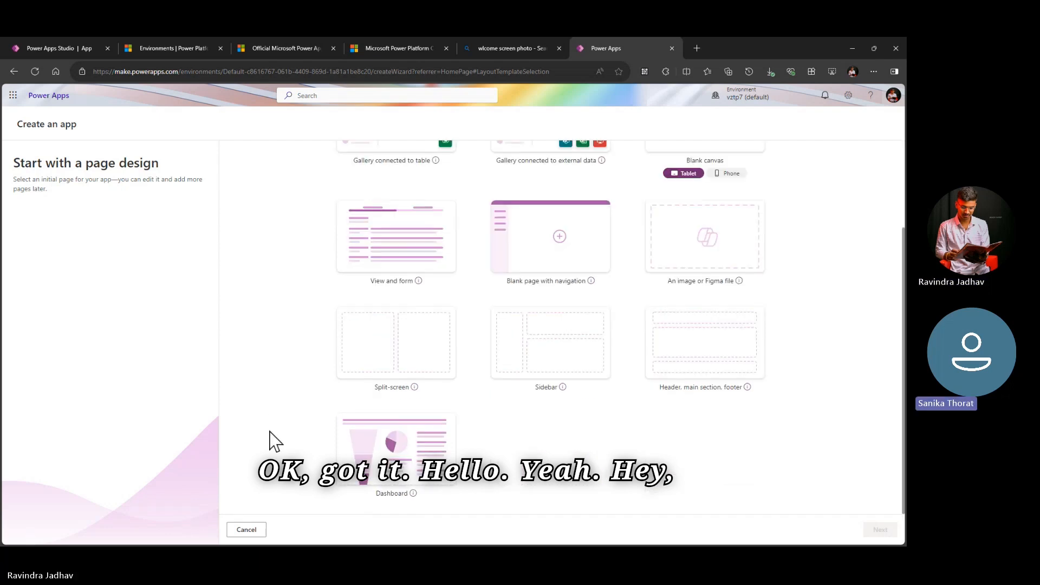
left_click(248, 533)
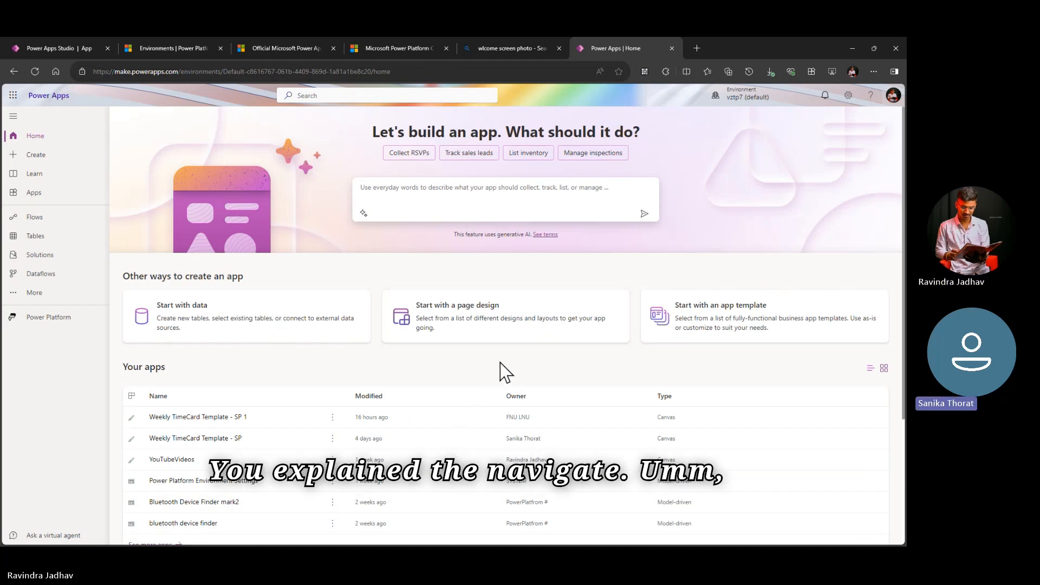
Step: Open the option to start with an app template, browse the whole template list, and cancel back to the home page
scroll(500, 363, "down", 3)
scroll(500, 363, "up", 3)
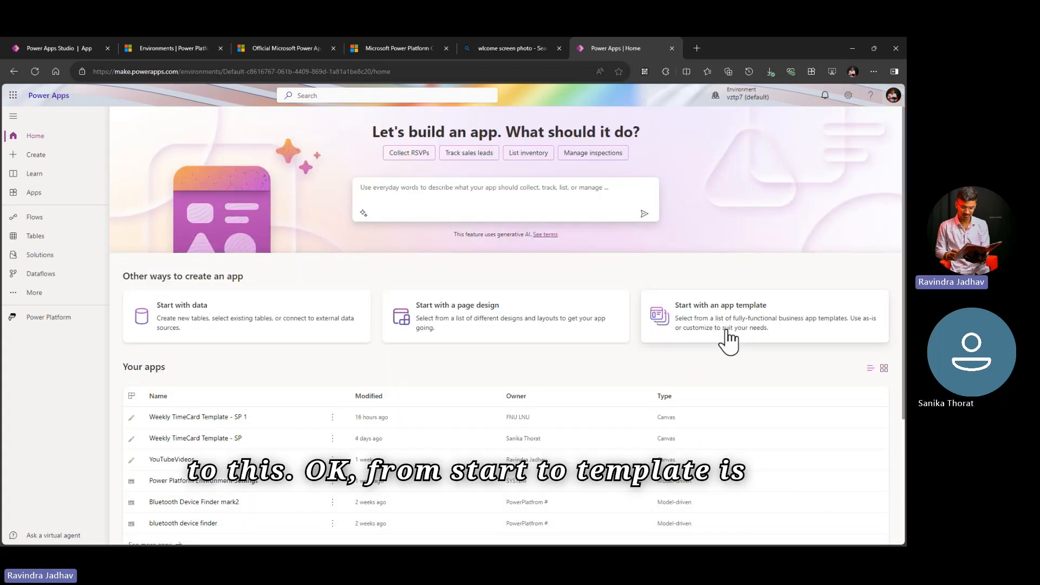
left_click(710, 342)
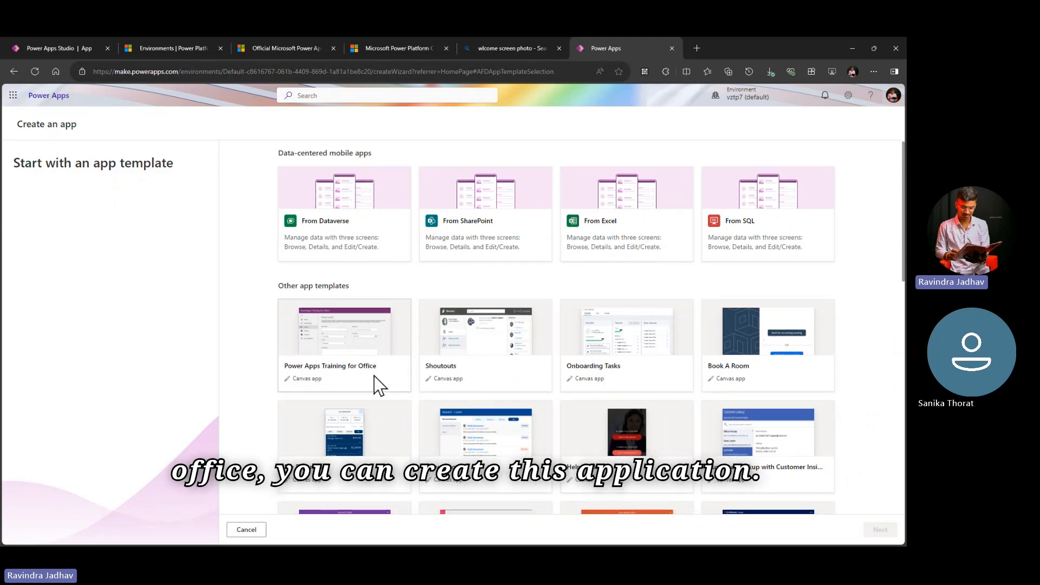
scroll(380, 382, "down", 1)
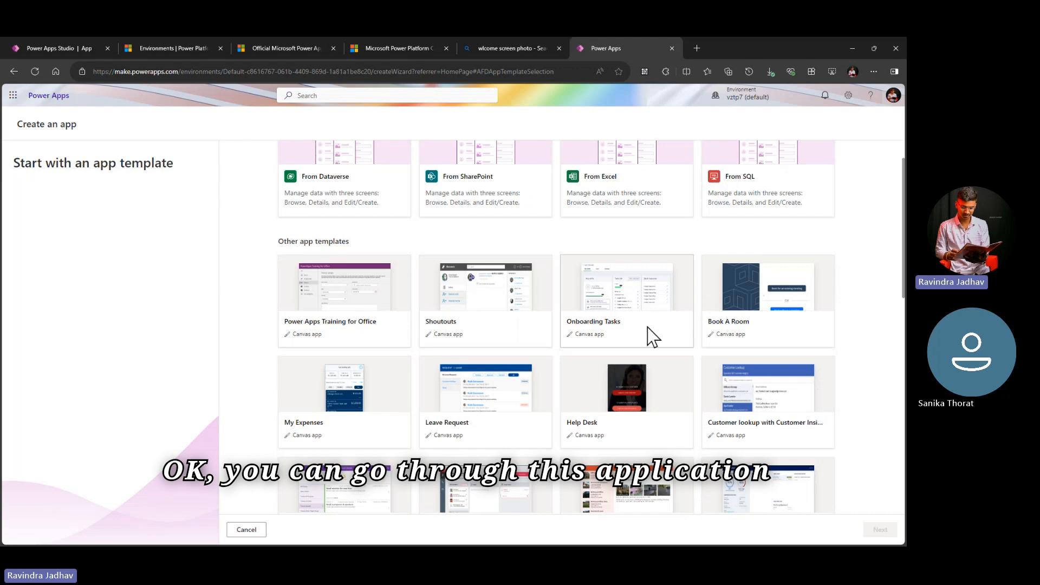
scroll(648, 327, "down", 1)
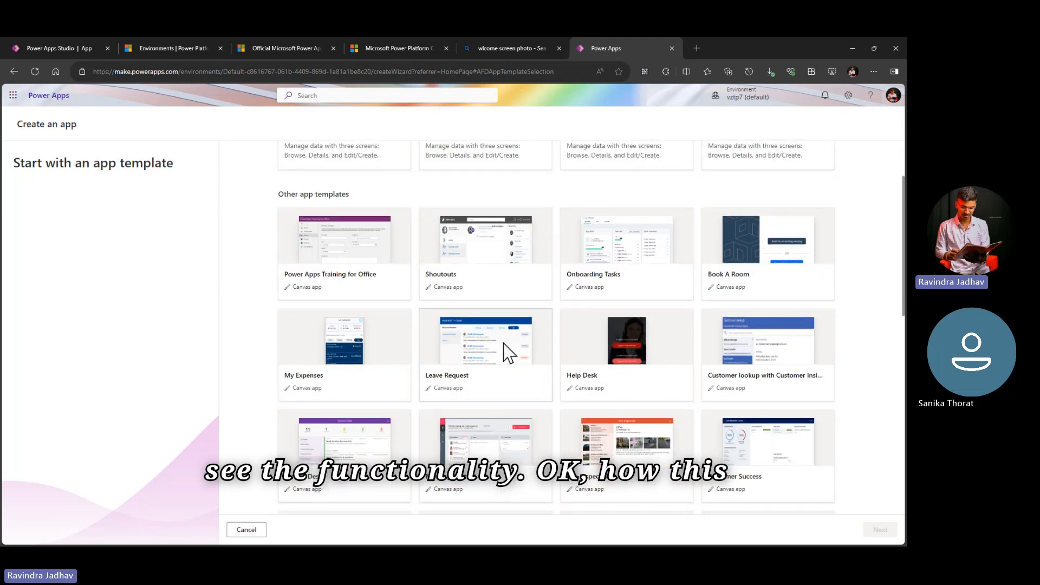
scroll(593, 400, "down", 2)
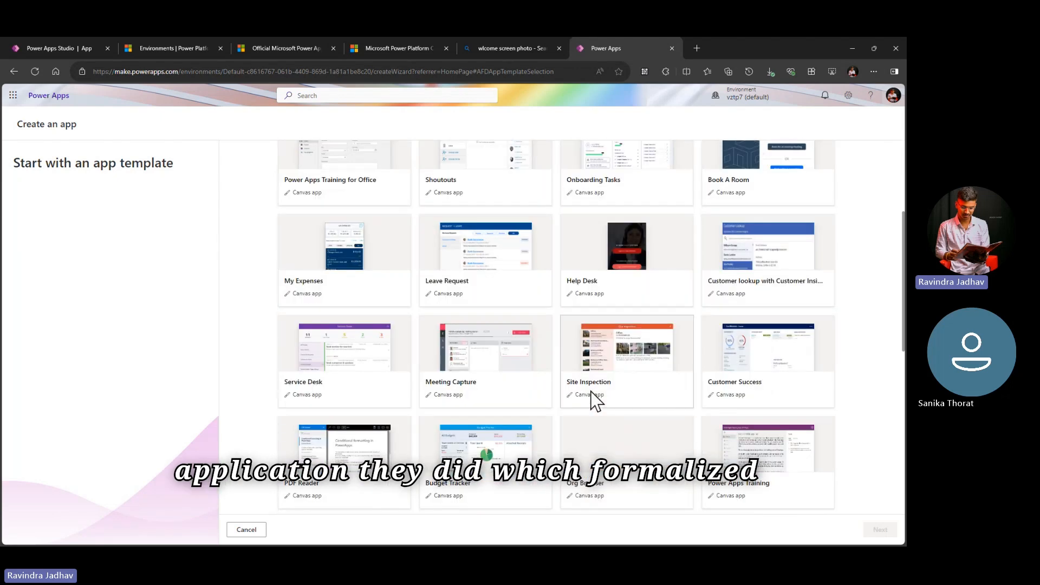
scroll(595, 401, "down", 5)
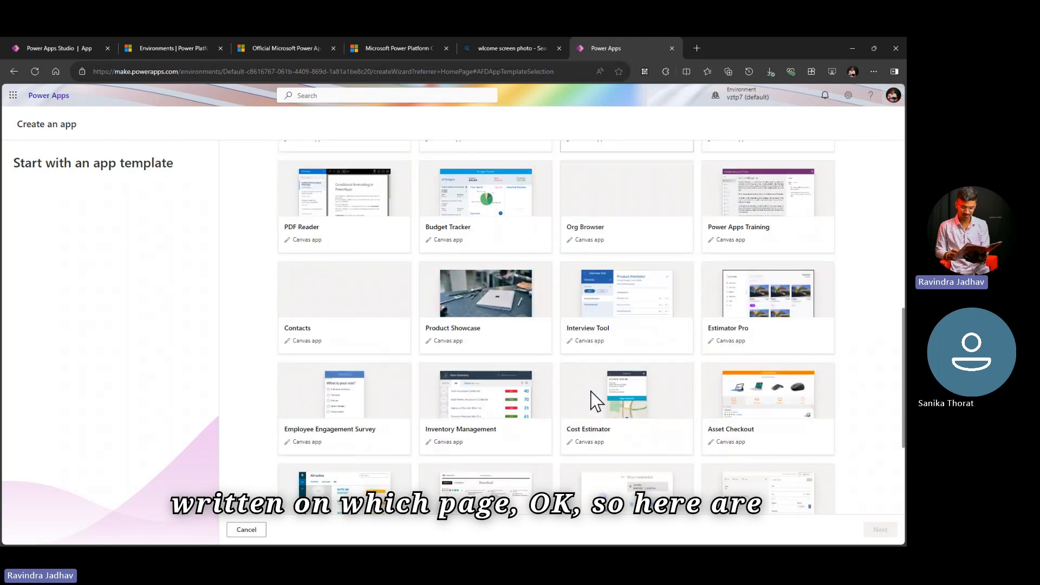
scroll(594, 401, "down", 4)
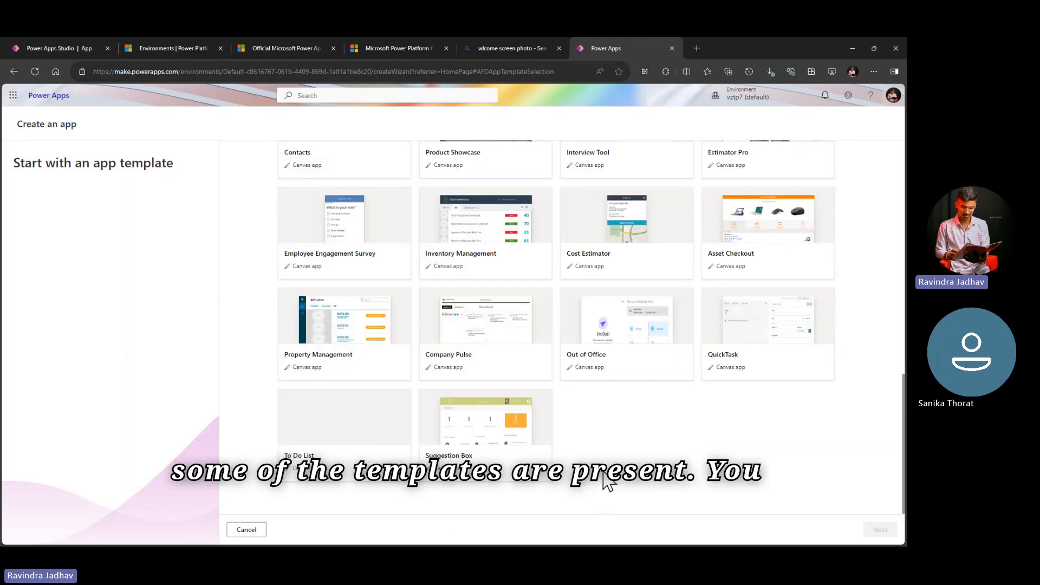
scroll(608, 480, "up", 15)
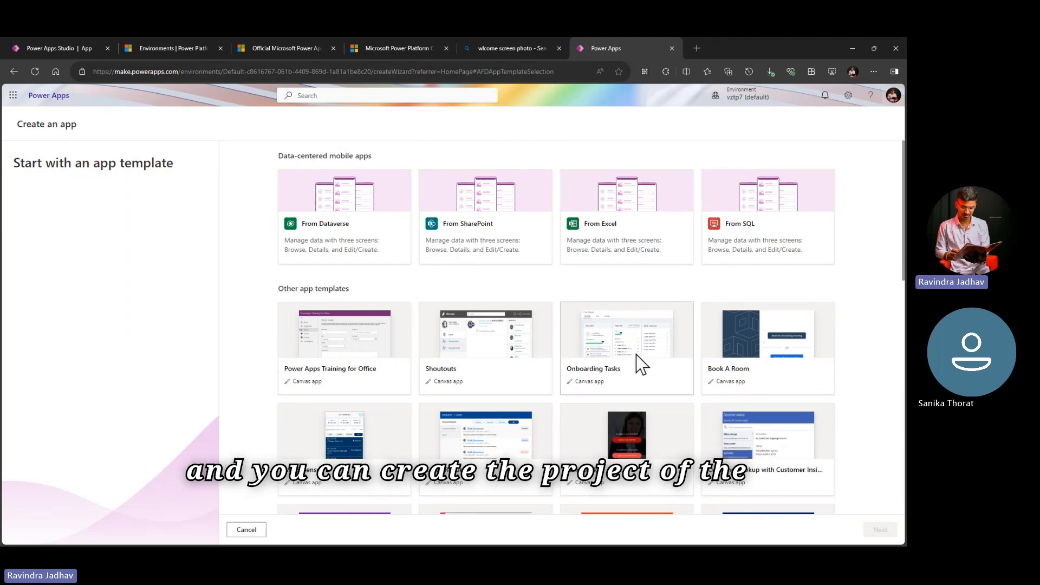
scroll(628, 358, "down", 3)
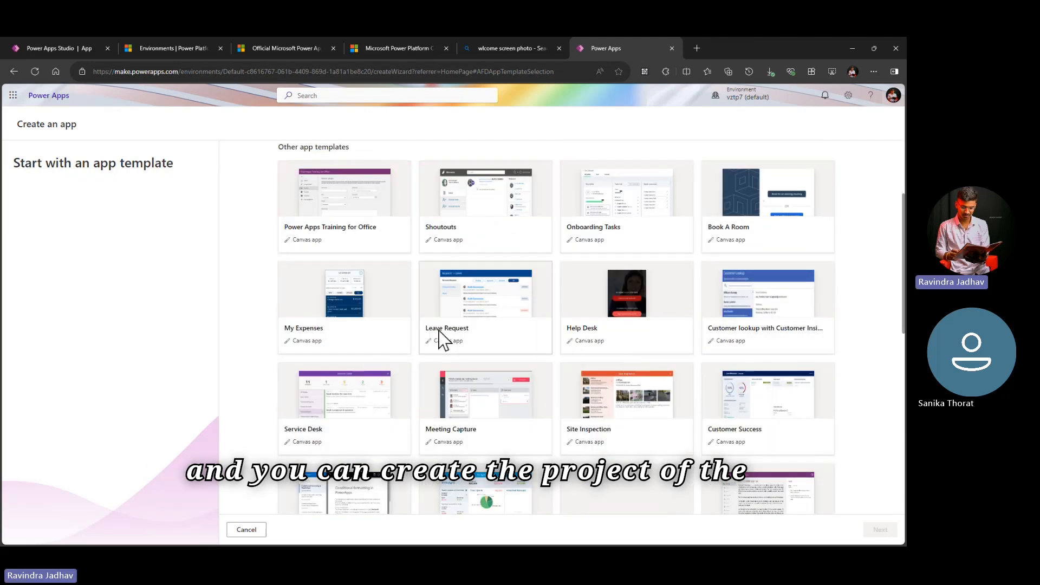
scroll(597, 369, "down", 1)
scroll(562, 403, "down", 5)
left_click(246, 529)
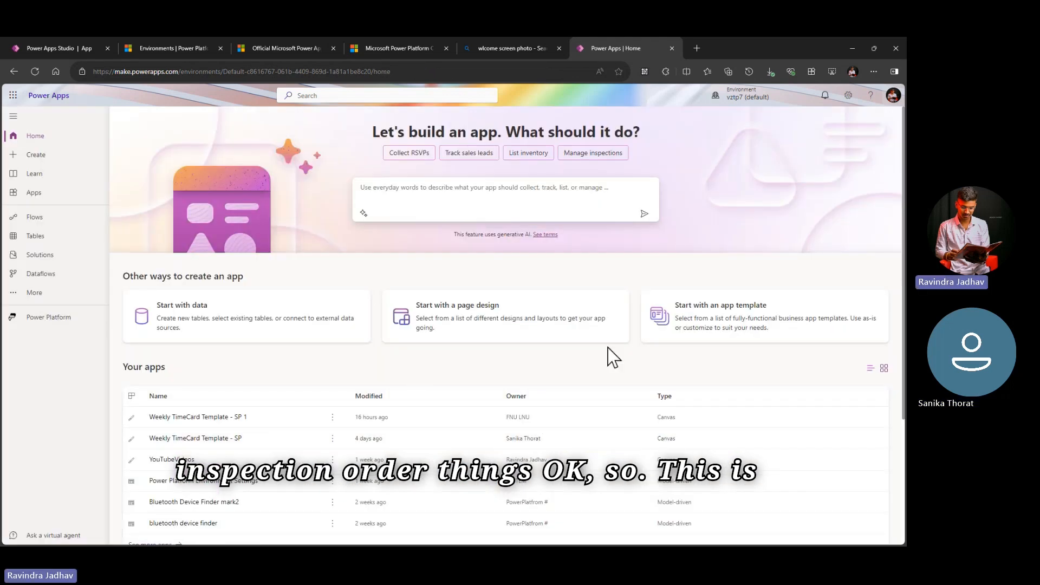
Step: Glance over the home page's app list and learning content, then open the Create page and examine its starting points and templates
scroll(608, 348, "down", 3)
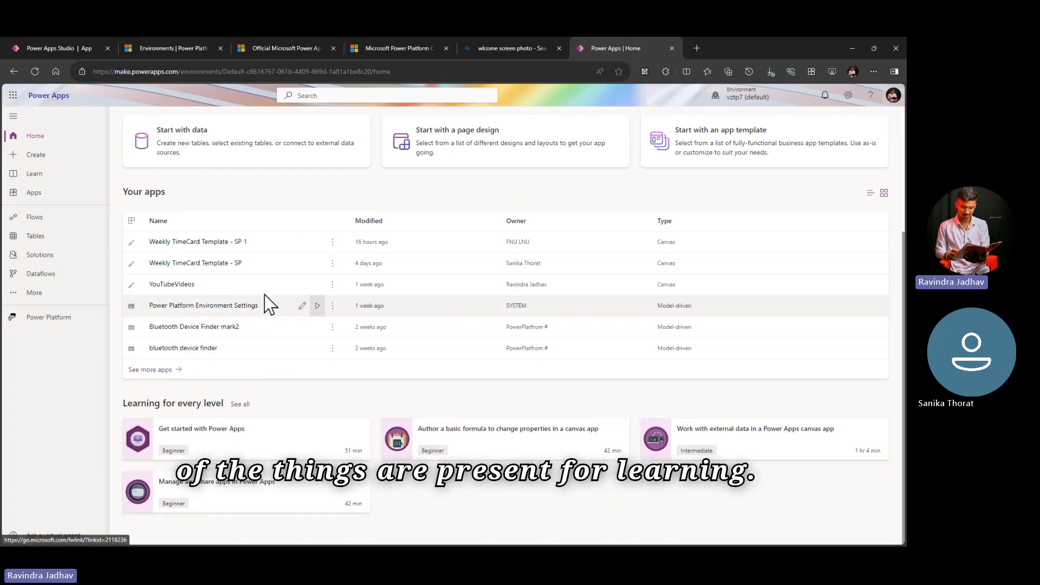
left_click(47, 158)
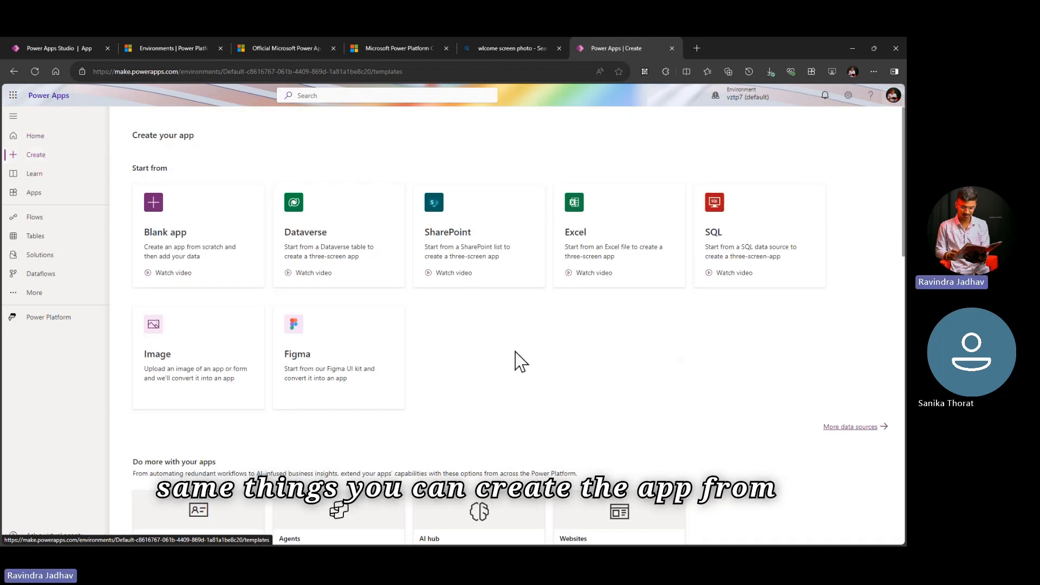
scroll(516, 360, "down", 4)
scroll(515, 359, "up", 4)
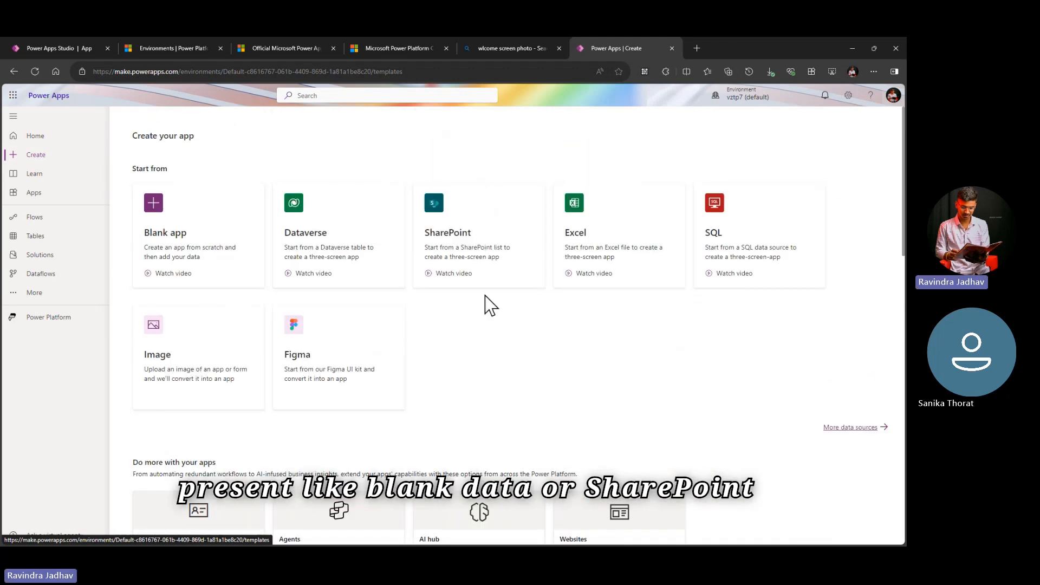
scroll(488, 300, "down", 3)
scroll(486, 296, "down", 11)
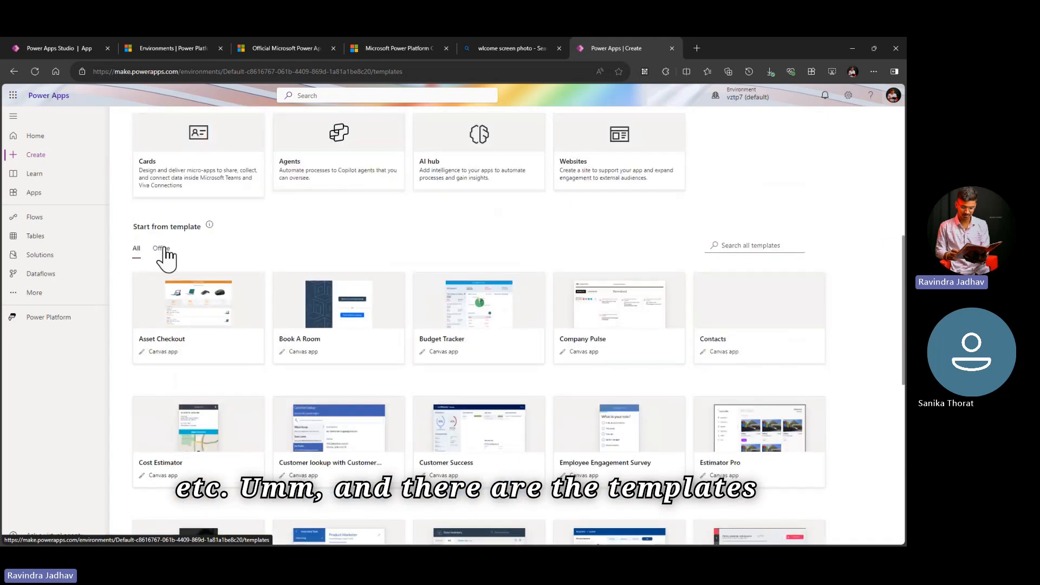
scroll(462, 349, "up", 10)
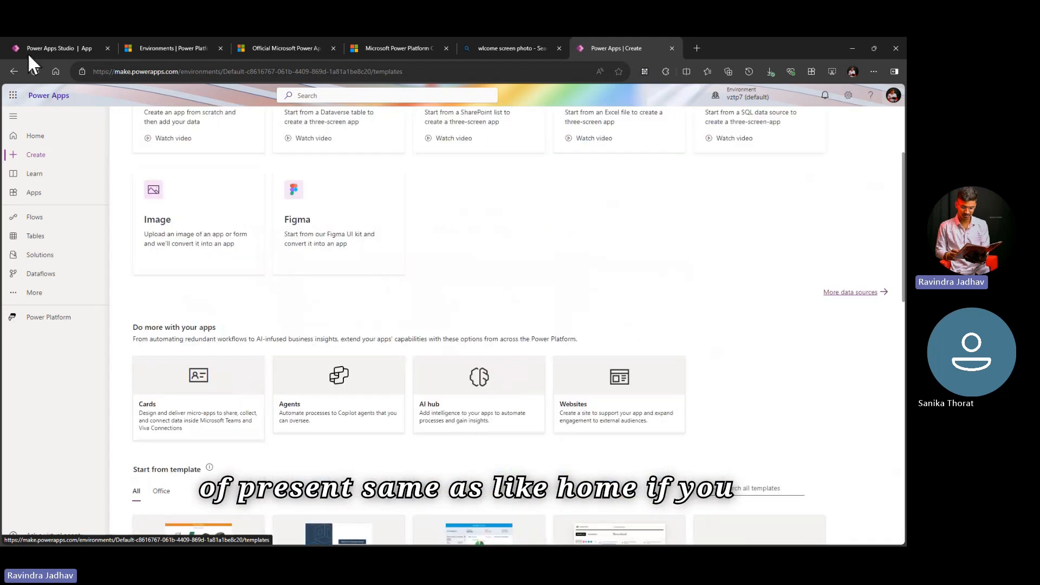
Step: Open the Learn page, dismiss the experience level tip, and view the Help pane before closing it
left_click(43, 175)
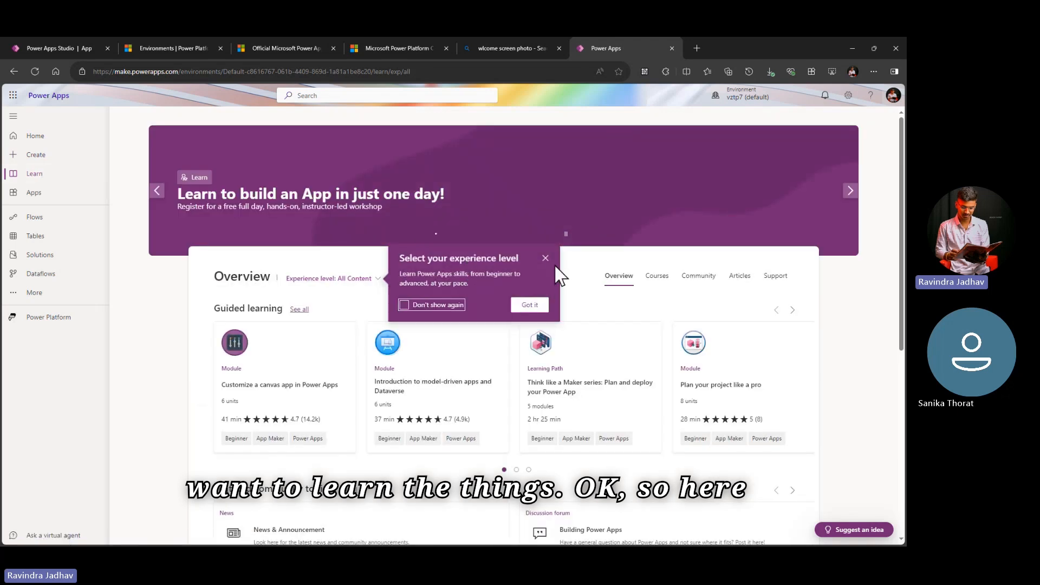
left_click(545, 259)
left_click(870, 96)
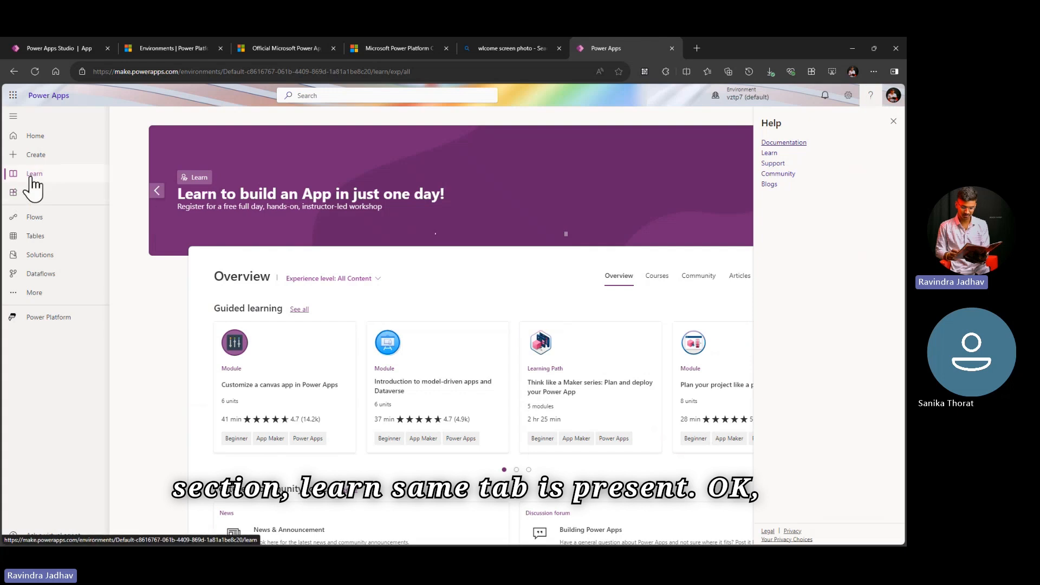
left_click(893, 121)
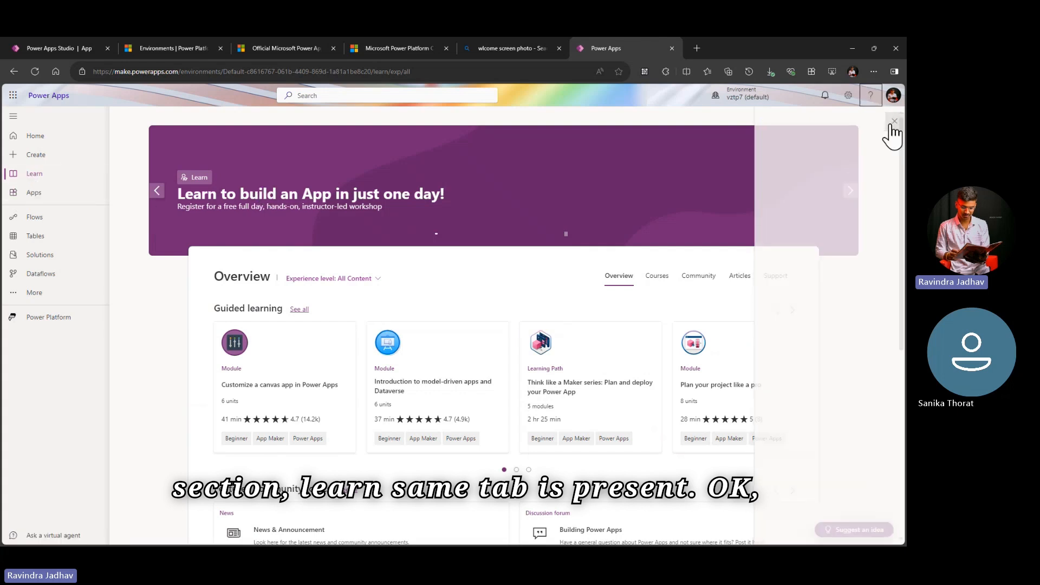
Step: Open the Apps page, view the options for starting a new app, and close them without choosing one
left_click(52, 196)
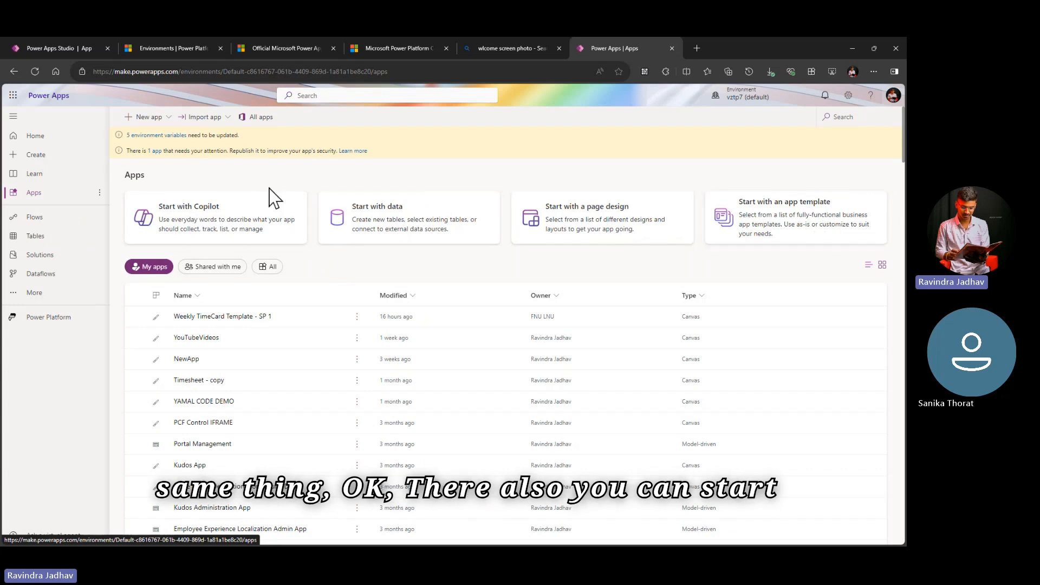
left_click(153, 118)
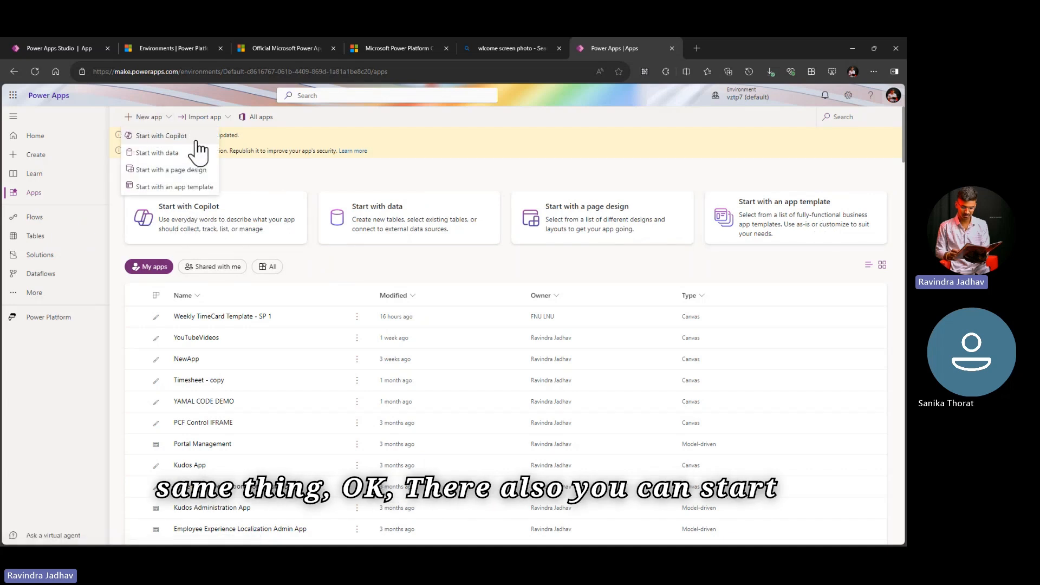
left_click(274, 170)
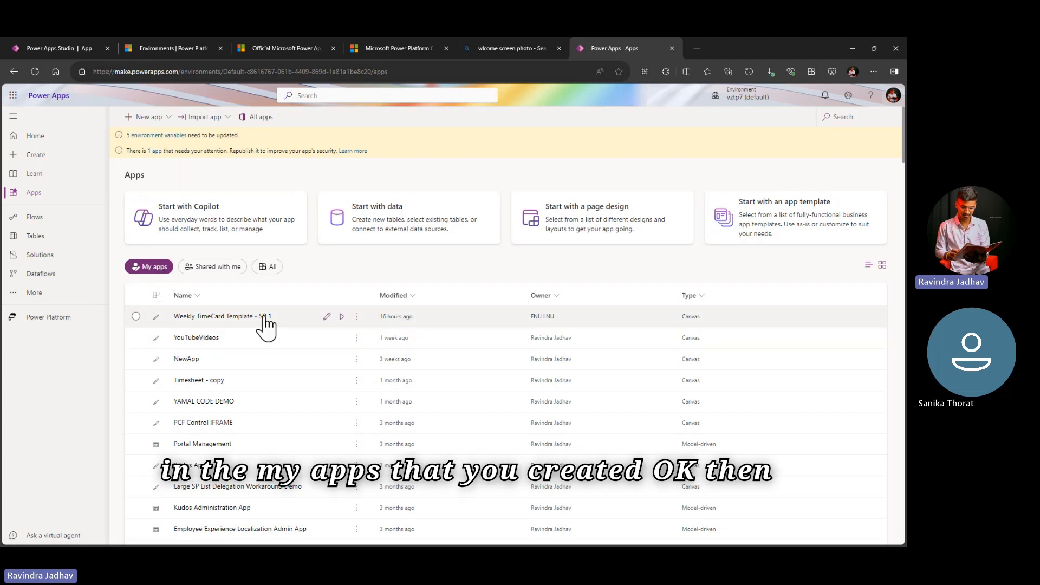
Step: Show the apps shared with me, then switch to all apps and look through the list
left_click(217, 269)
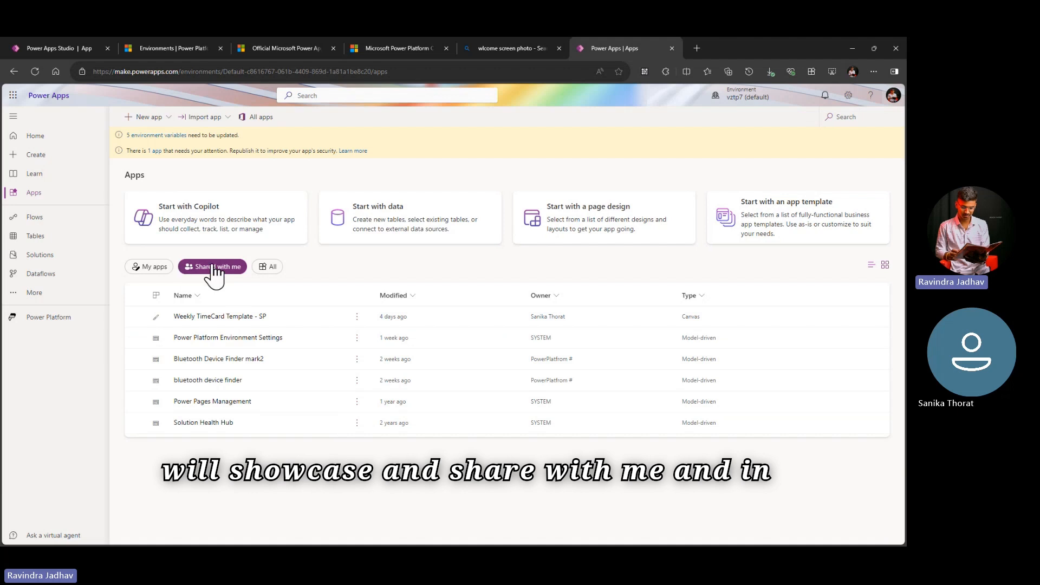
left_click(273, 268)
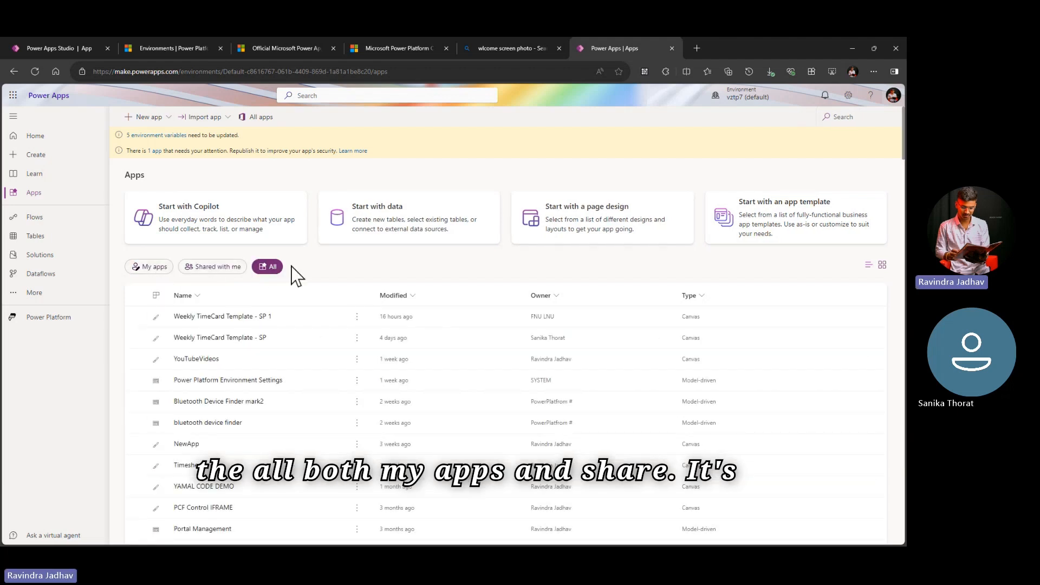
scroll(342, 295, "down", 7)
scroll(342, 293, "up", 3)
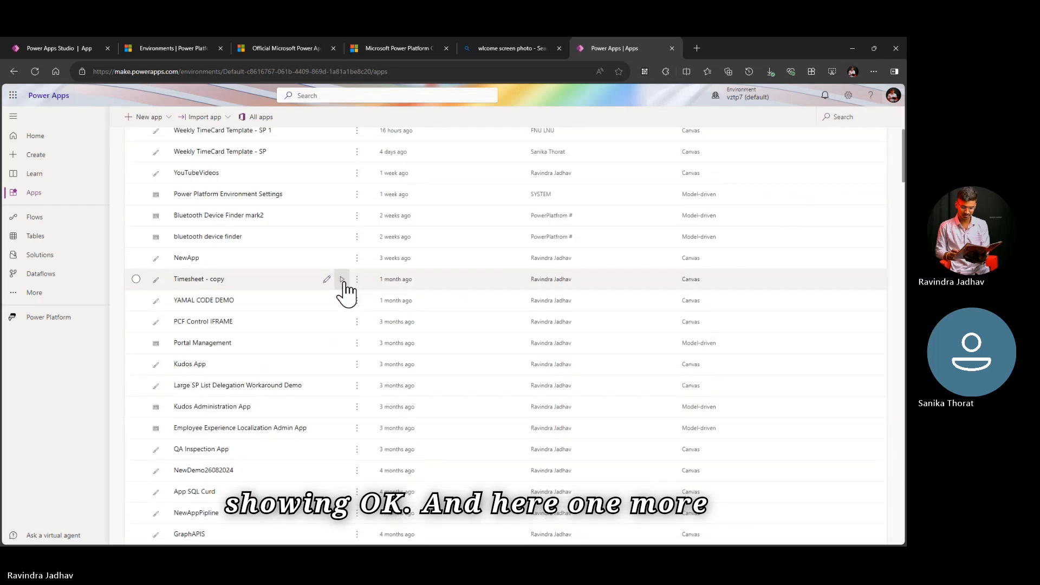
scroll(343, 293, "up", 4)
Step: Select the Weekly TimeCard Template - SP 1 app, view its Share options, and open its sharing dialog
left_click(136, 317)
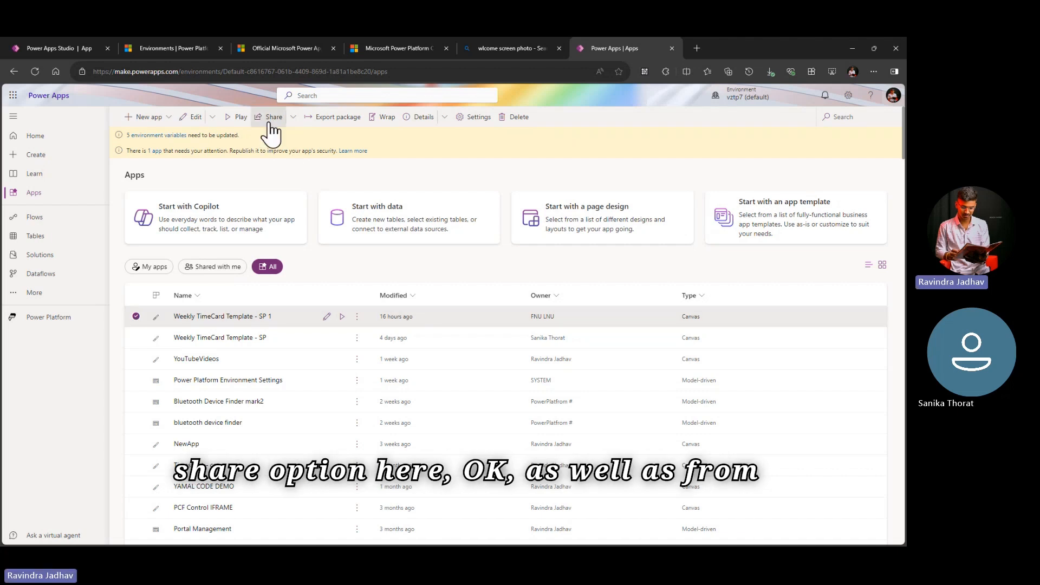
left_click(357, 317)
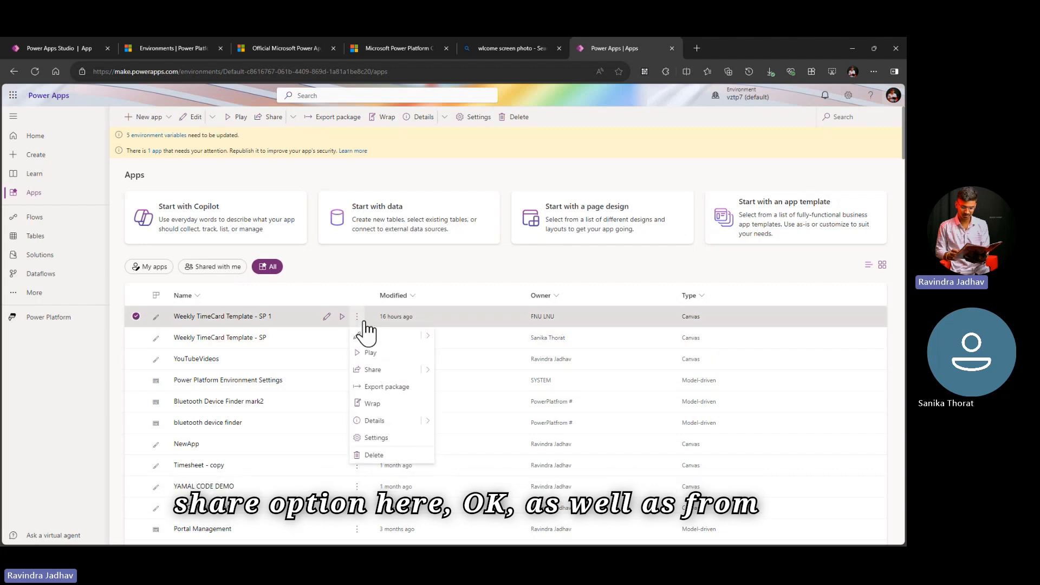
mouse_move(428, 380)
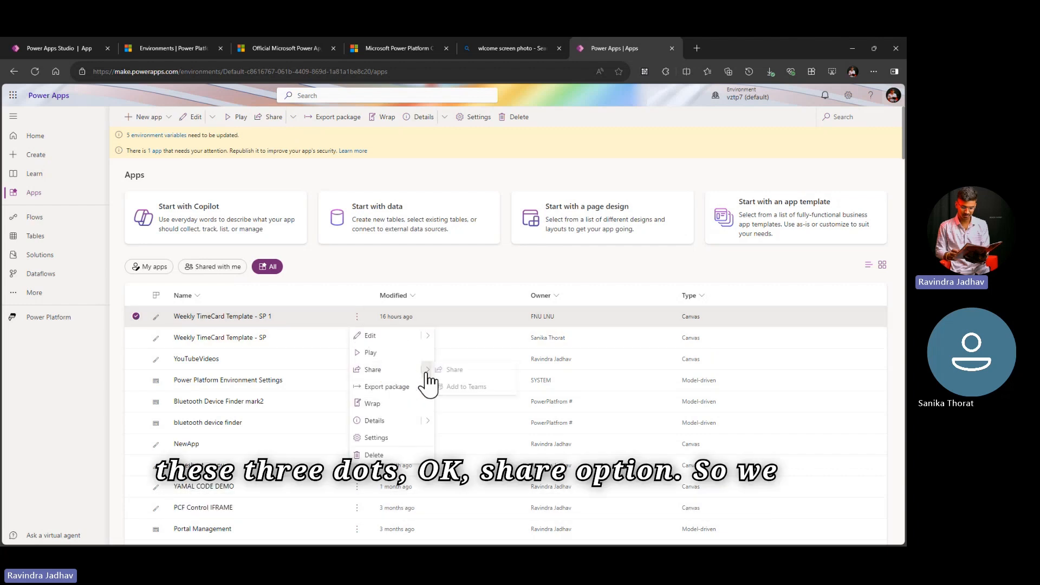
left_click(272, 120)
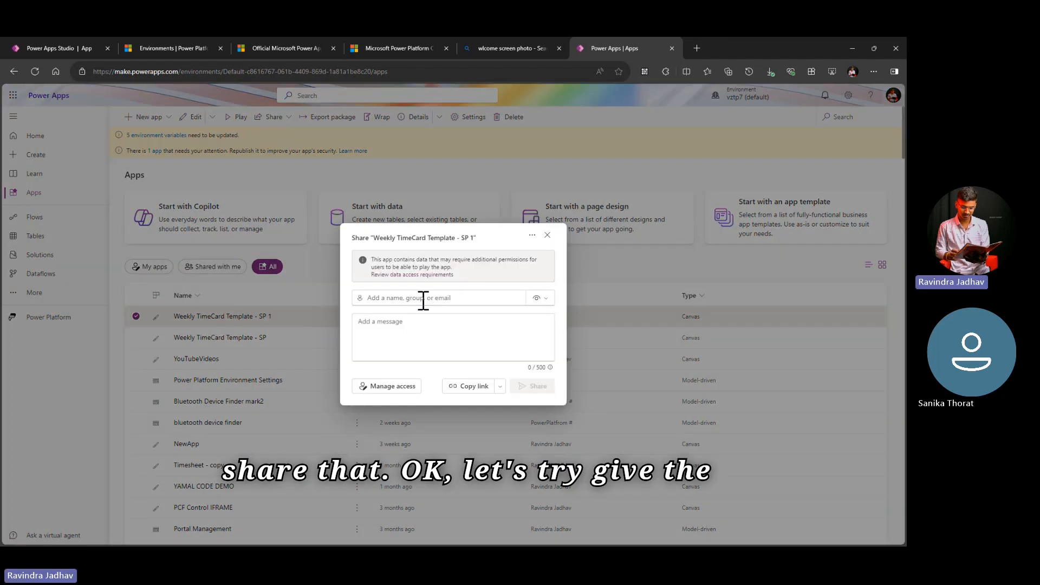
Step: Add the colleague as a recipient of the Weekly TimeCard Template - SP 1 app and set the permission to Co-owner
left_click(423, 299)
type("sa")
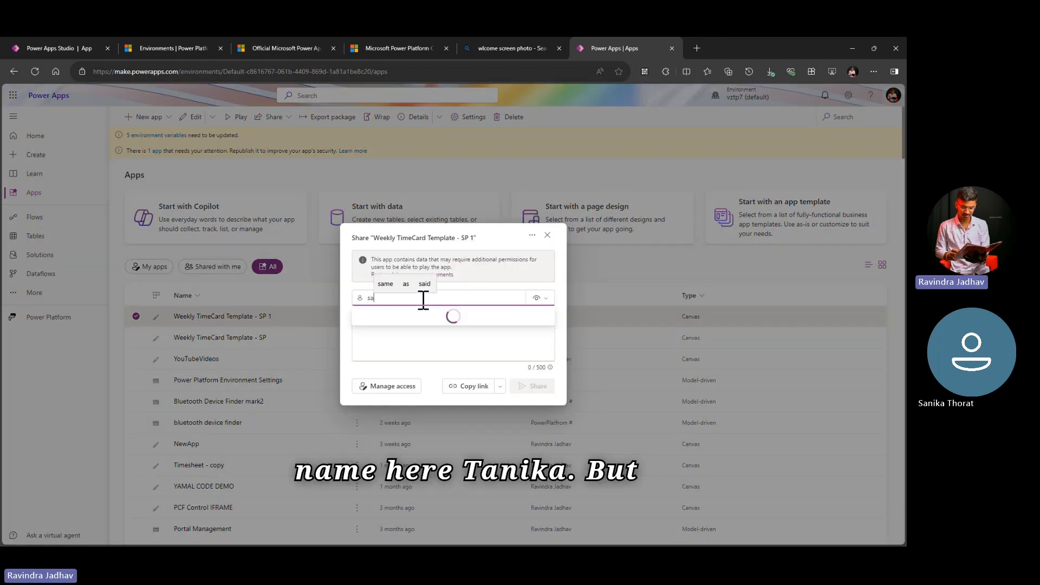
left_click(423, 314)
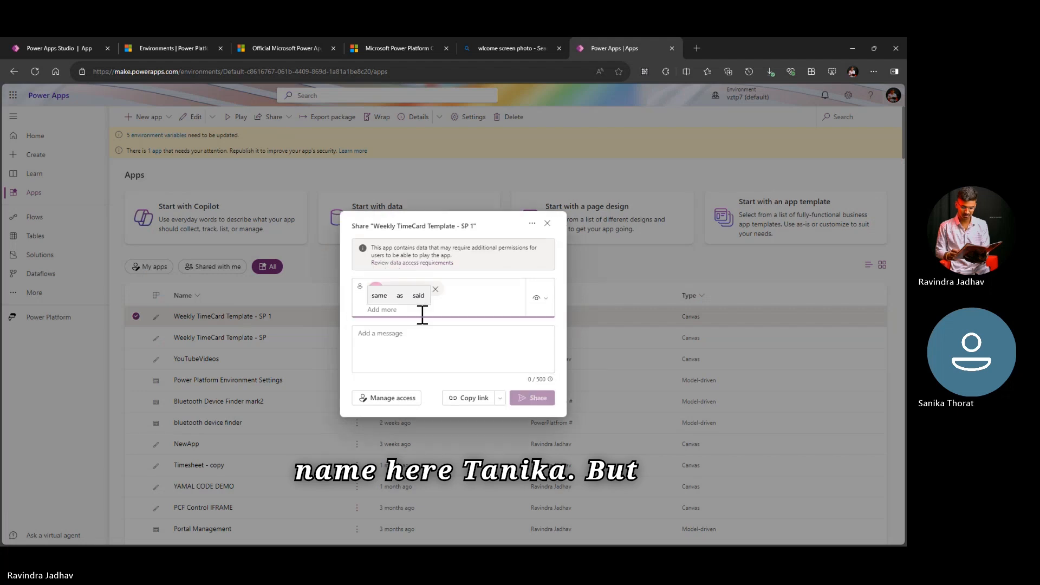
left_click(536, 299)
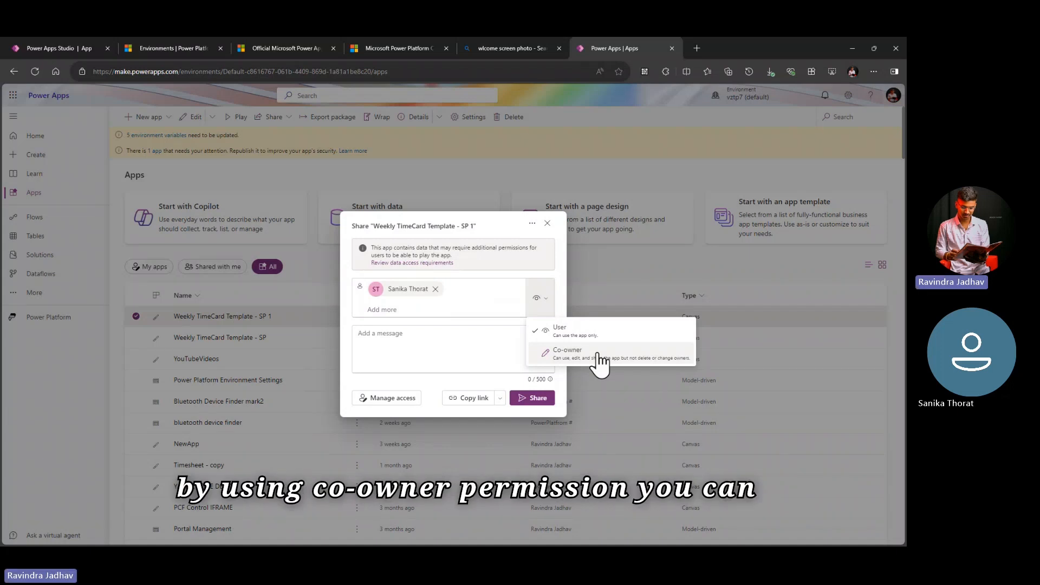
left_click(598, 355)
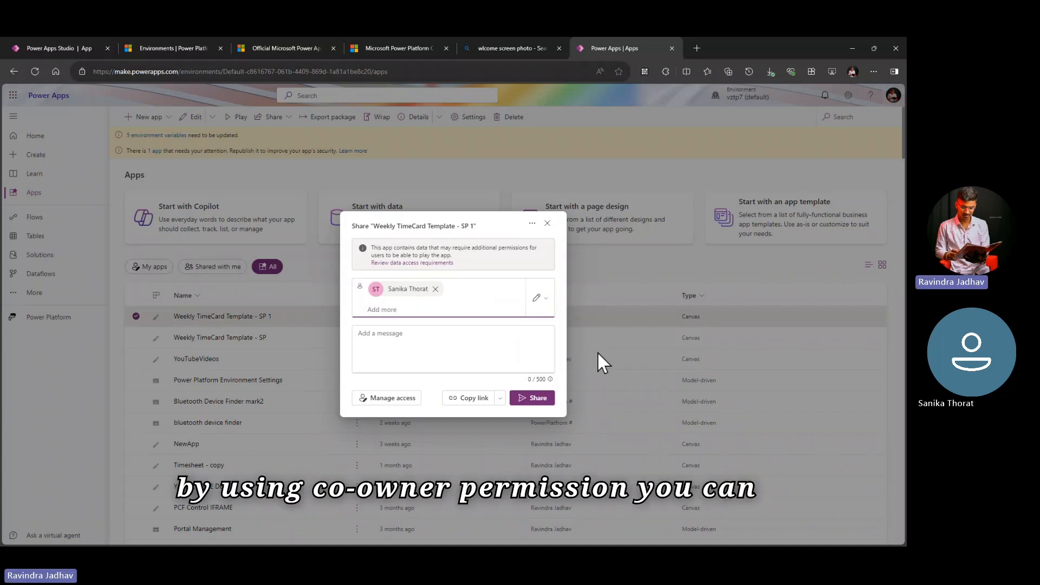
left_click(541, 300)
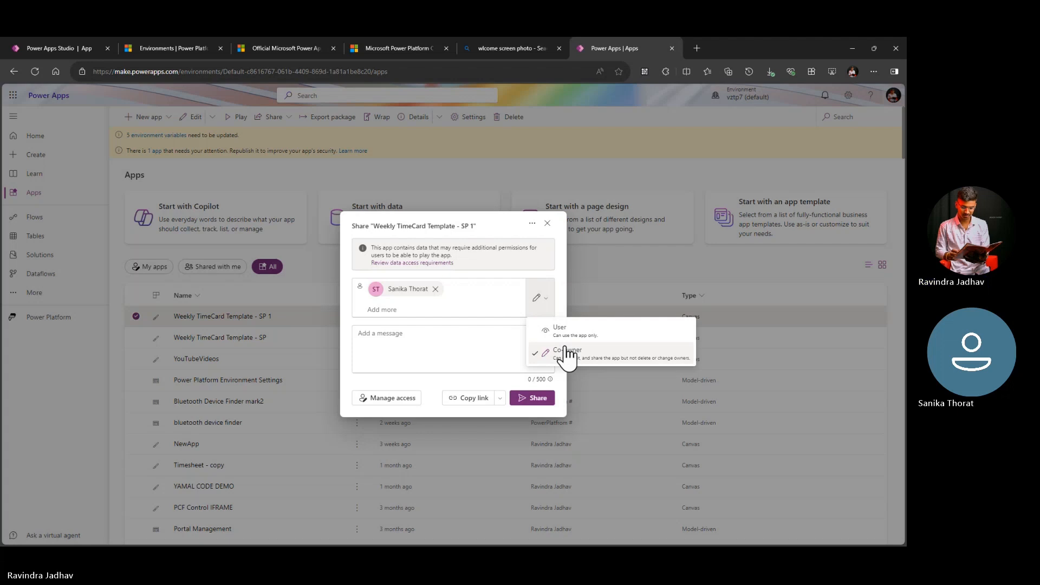
Step: View who can access the app and its additional data access resources in Manage access, and return to the sharing dialog
left_click(400, 399)
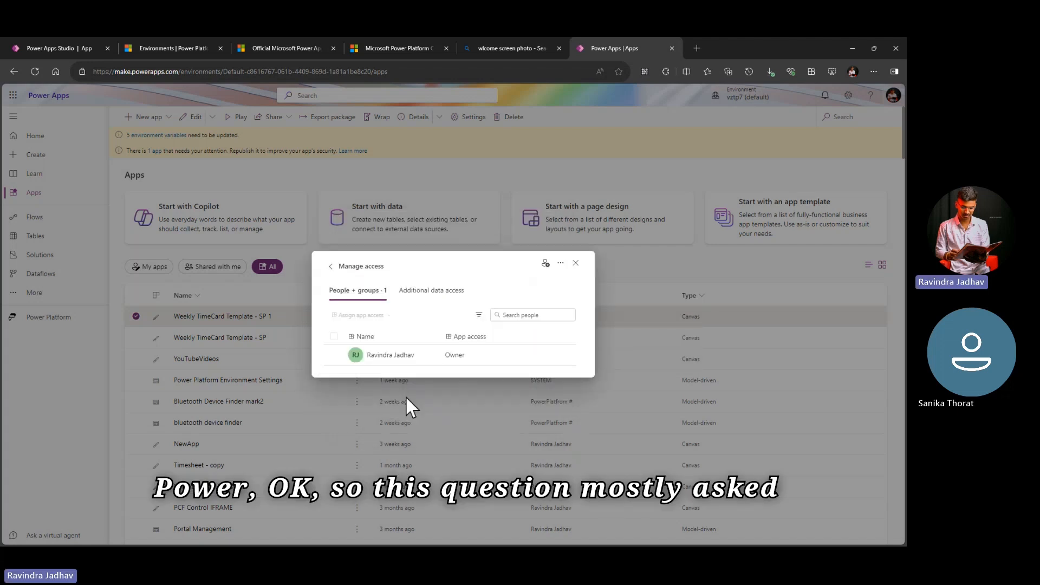
left_click(331, 266)
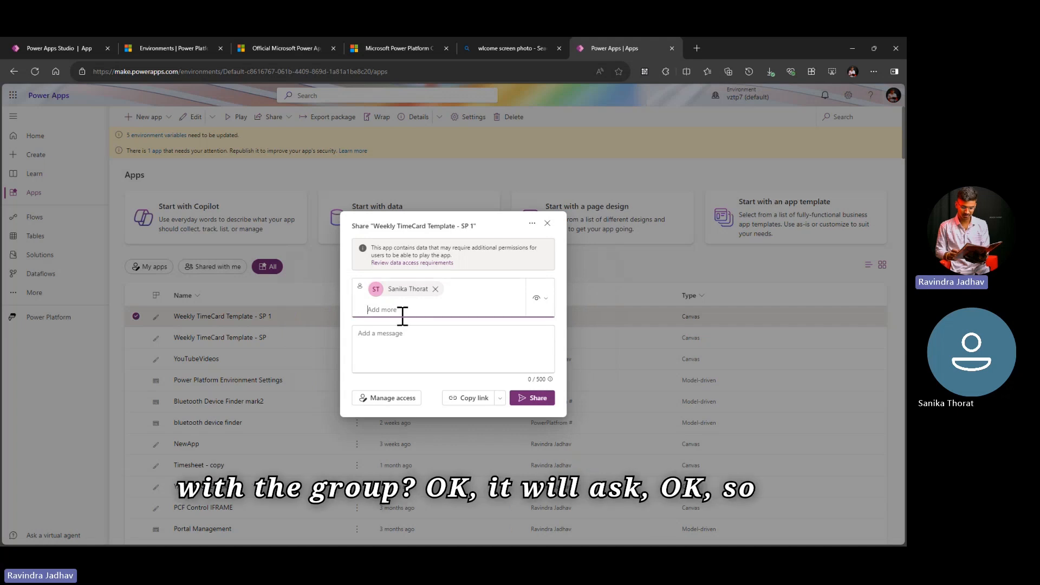
left_click(389, 398)
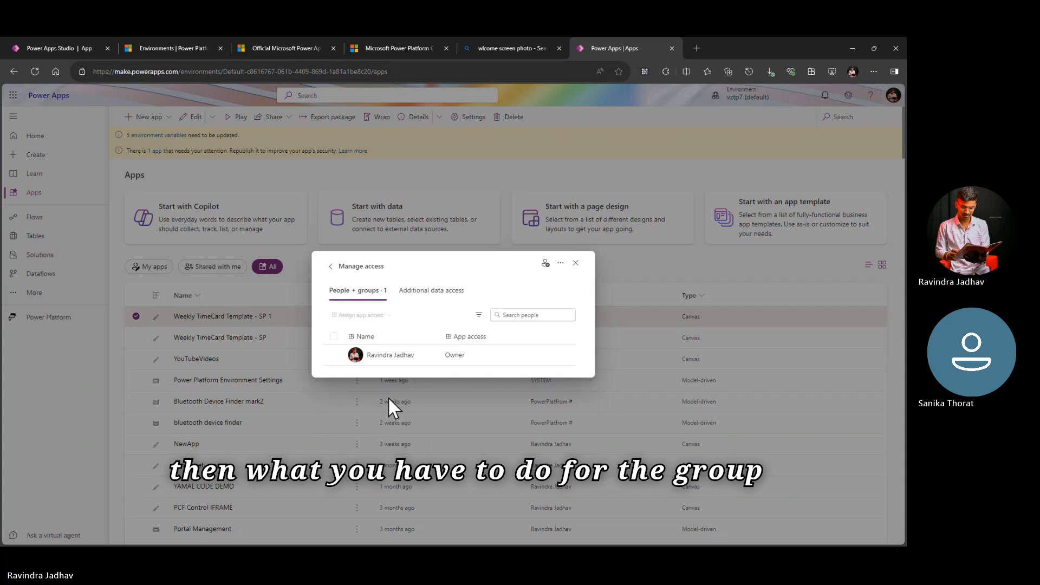
left_click(460, 293)
scroll(444, 362, "down", 1)
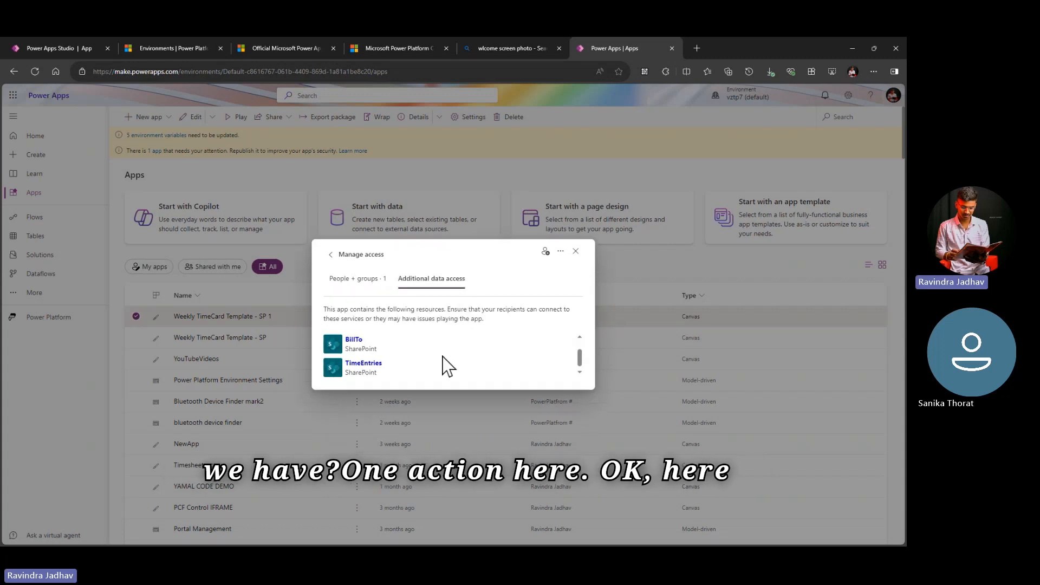
scroll(444, 362, "up", 1)
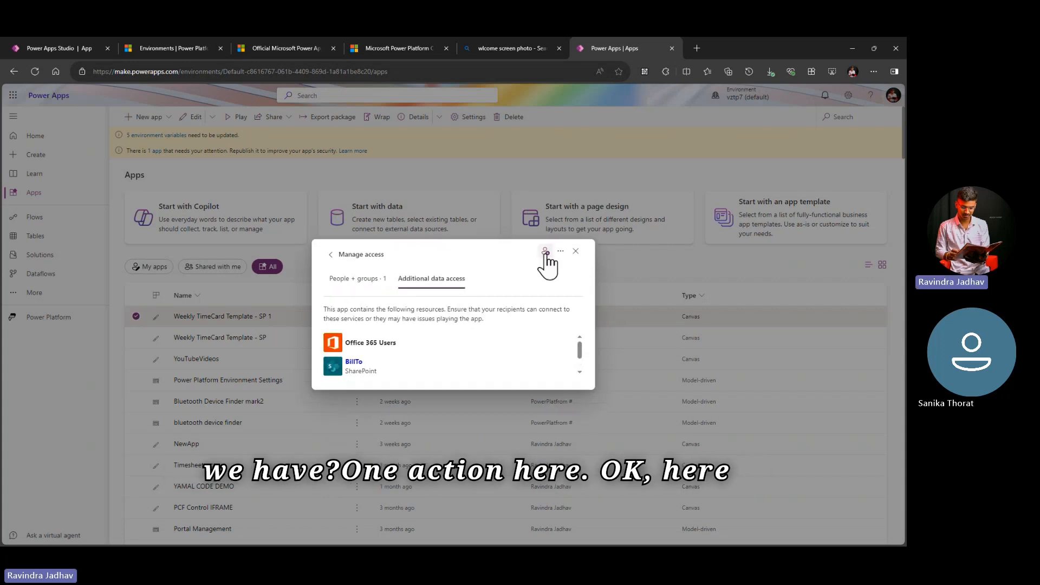
left_click(545, 252)
Step: Switch the app to classic sharing, view its user entry field, and close the panel without sharing
left_click(532, 224)
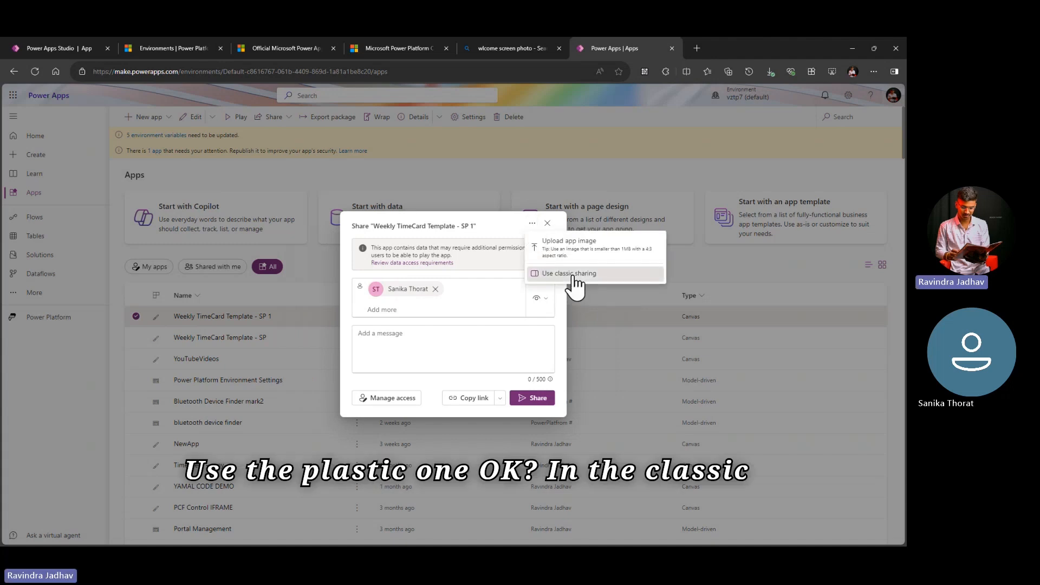
left_click(575, 277)
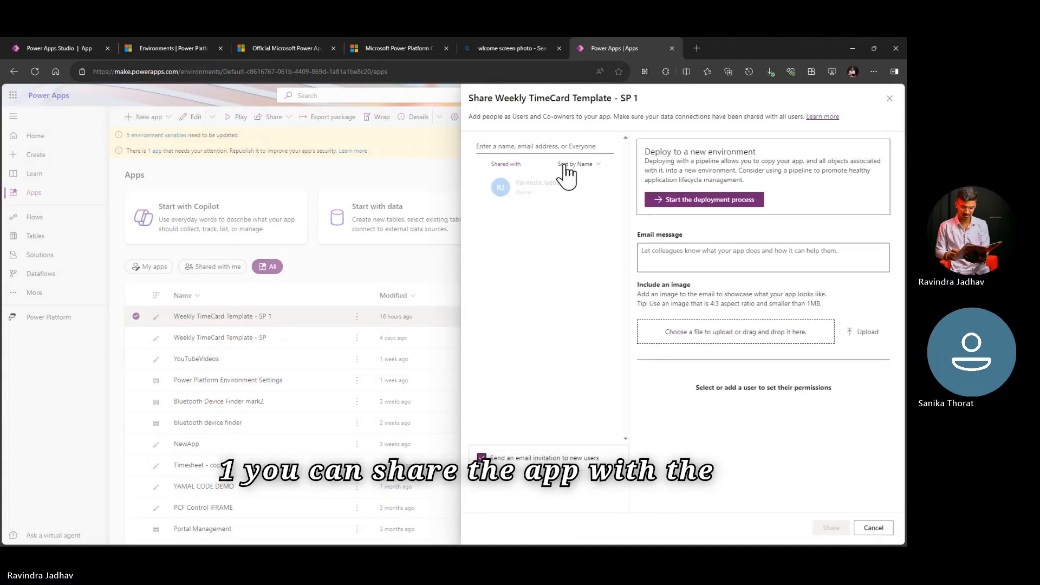
left_click(542, 145)
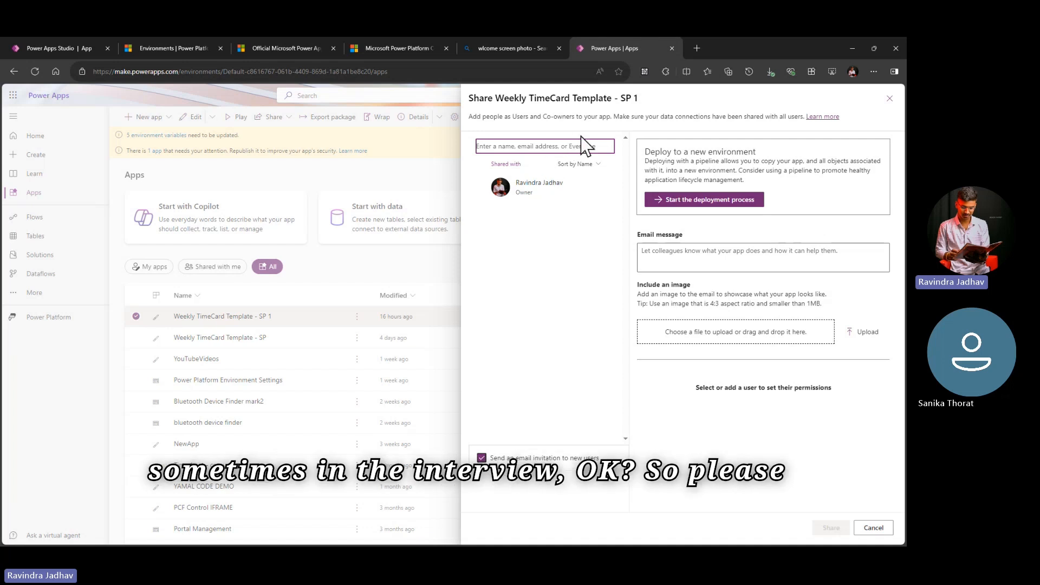
left_click(889, 99)
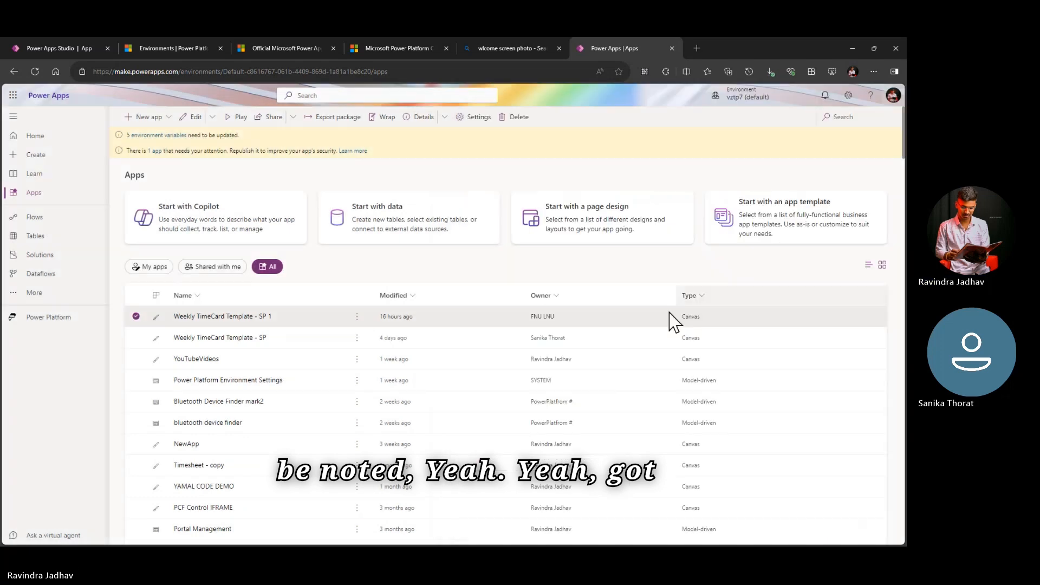
Step: Reload the Apps page and open the details of the Weekly TimeCard Template - SP 1 app
left_click(49, 219)
left_click(52, 201)
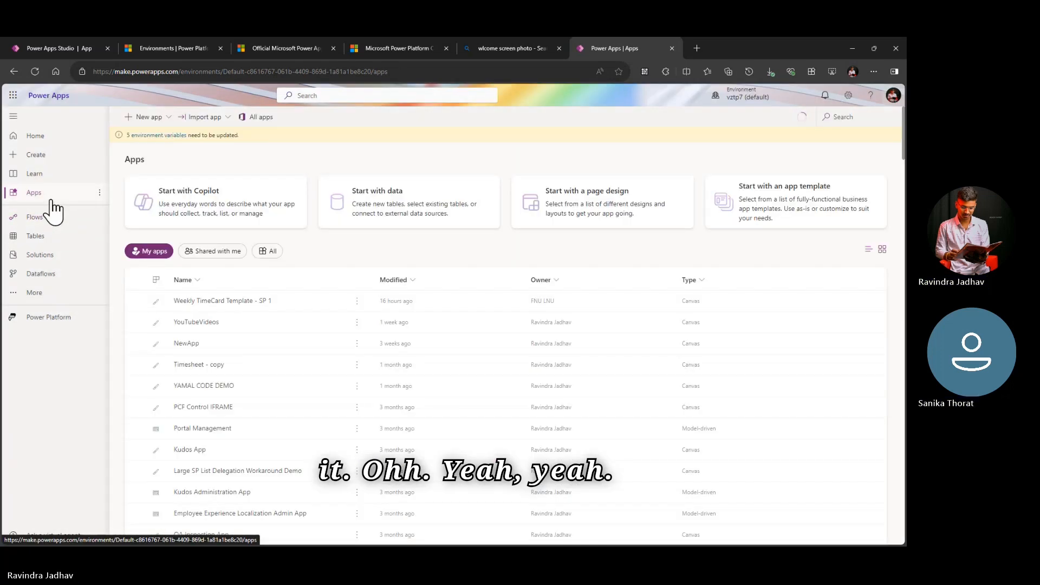
left_click(137, 302)
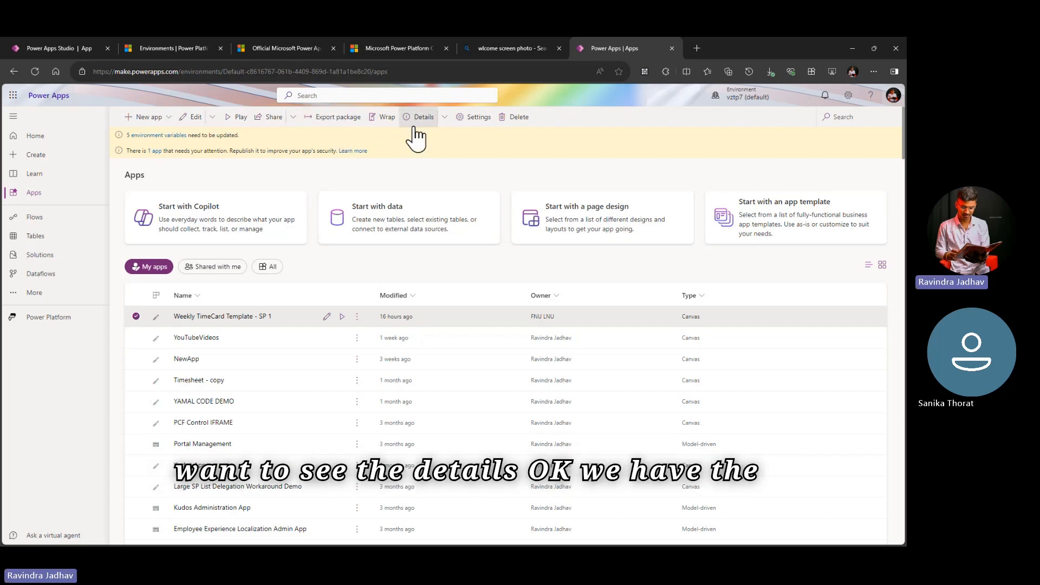
left_click(444, 117)
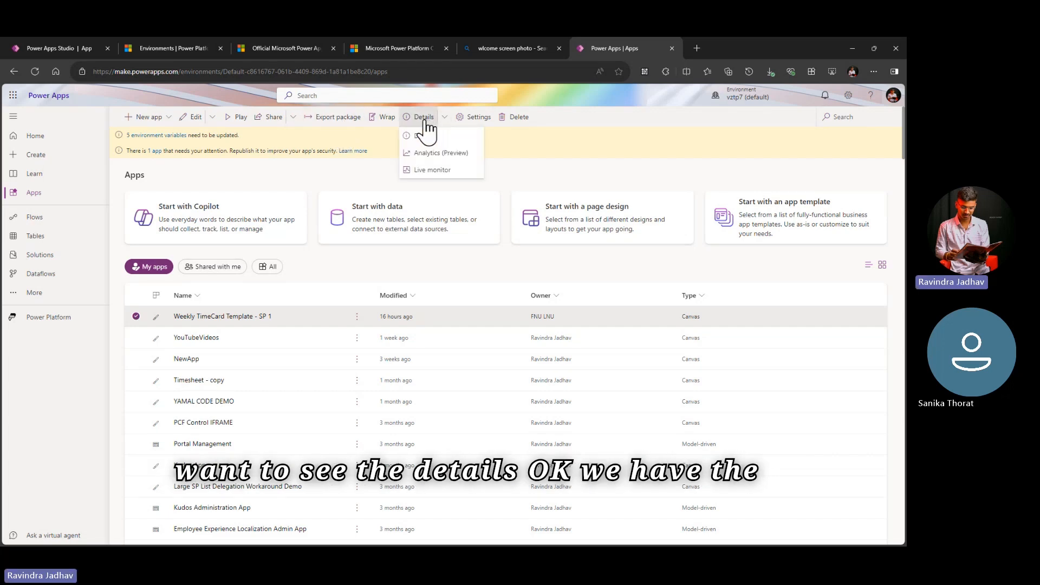
left_click(425, 120)
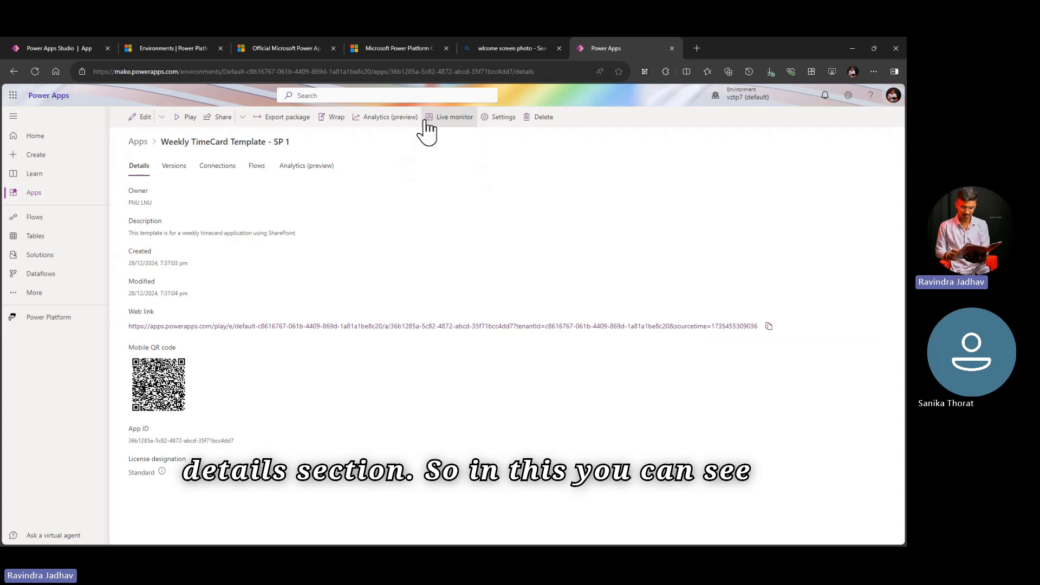
Step: View the app's versions, connections and flows, and check the license designation in its details
left_click(174, 168)
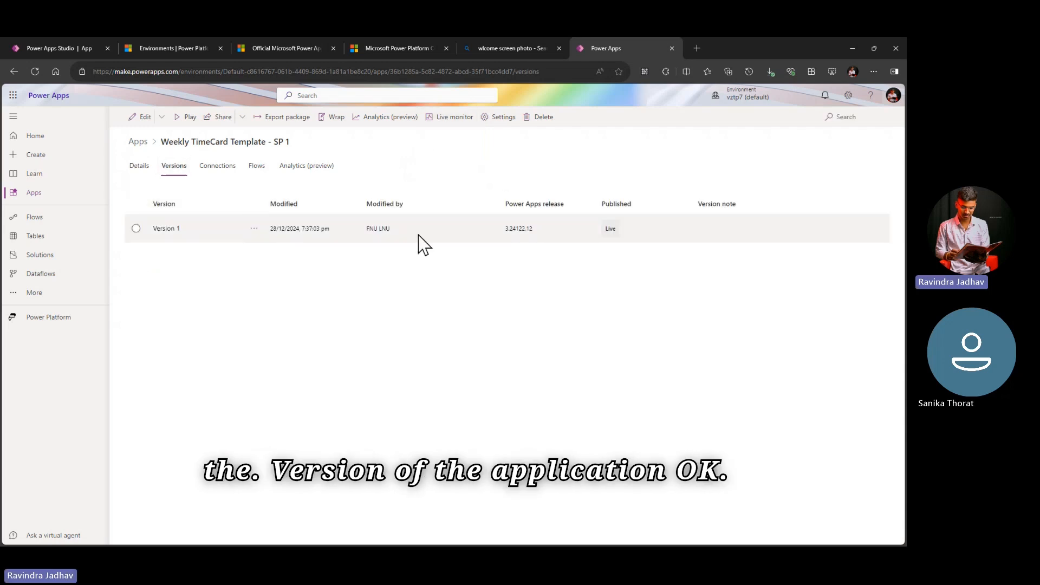
left_click(206, 172)
left_click(257, 170)
left_click(139, 165)
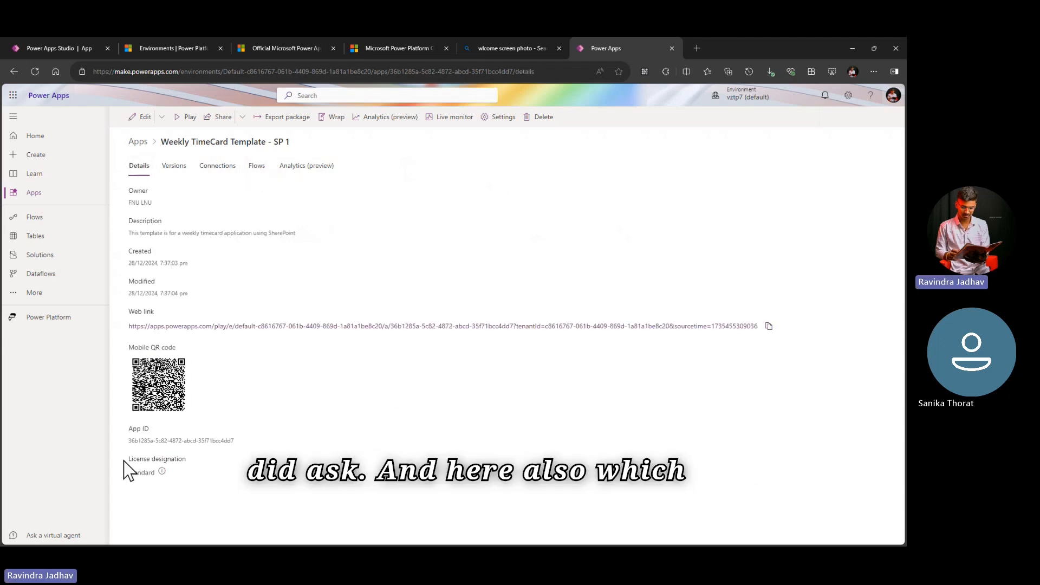
left_click_drag(127, 461, 188, 462)
left_click(188, 463)
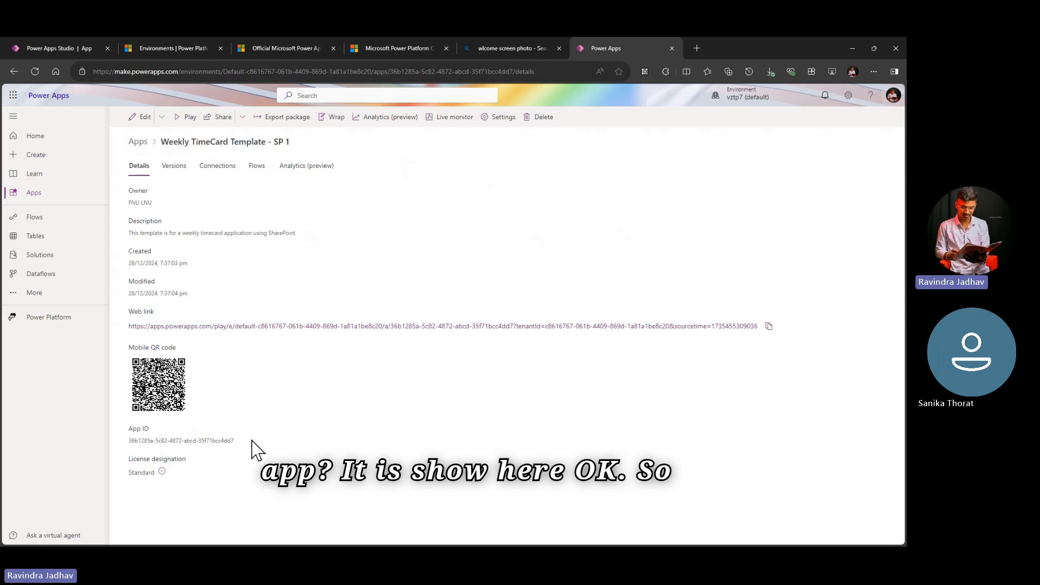
Step: Review the app's version list again and return to its details to examine the license designation
left_click(174, 168)
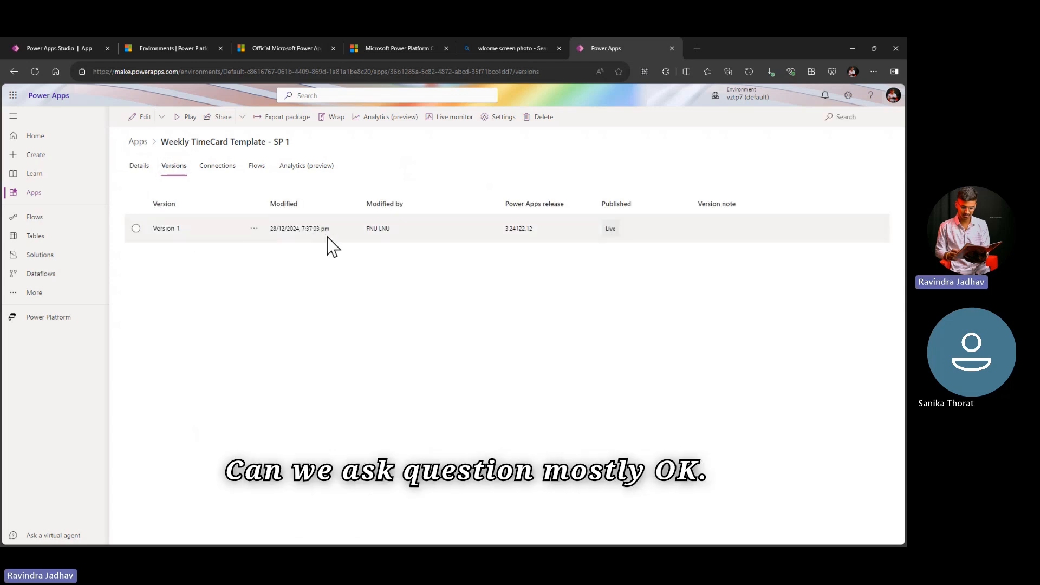
left_click(140, 168)
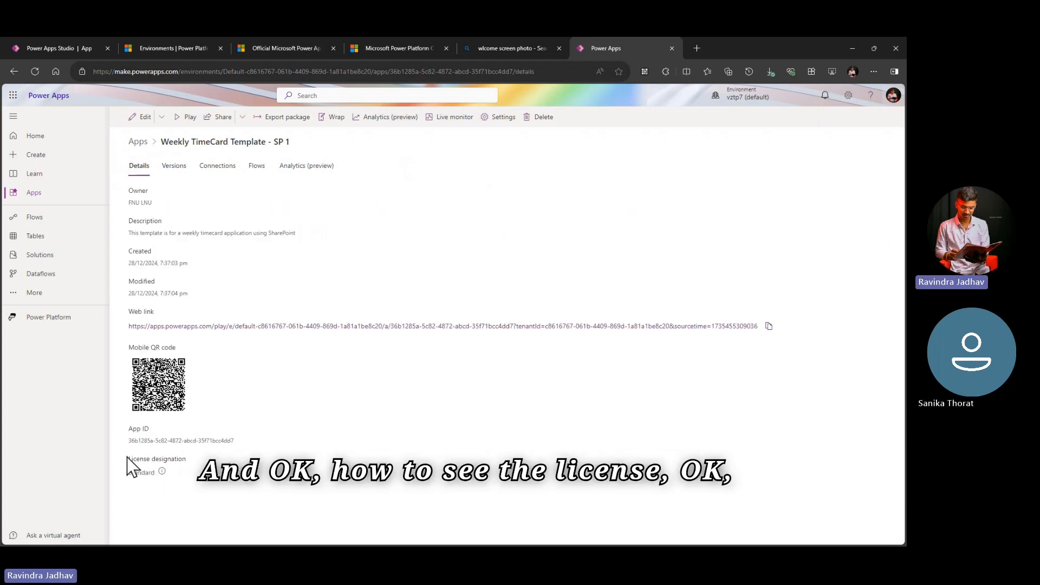
left_click_drag(127, 461, 202, 464)
left_click(202, 462)
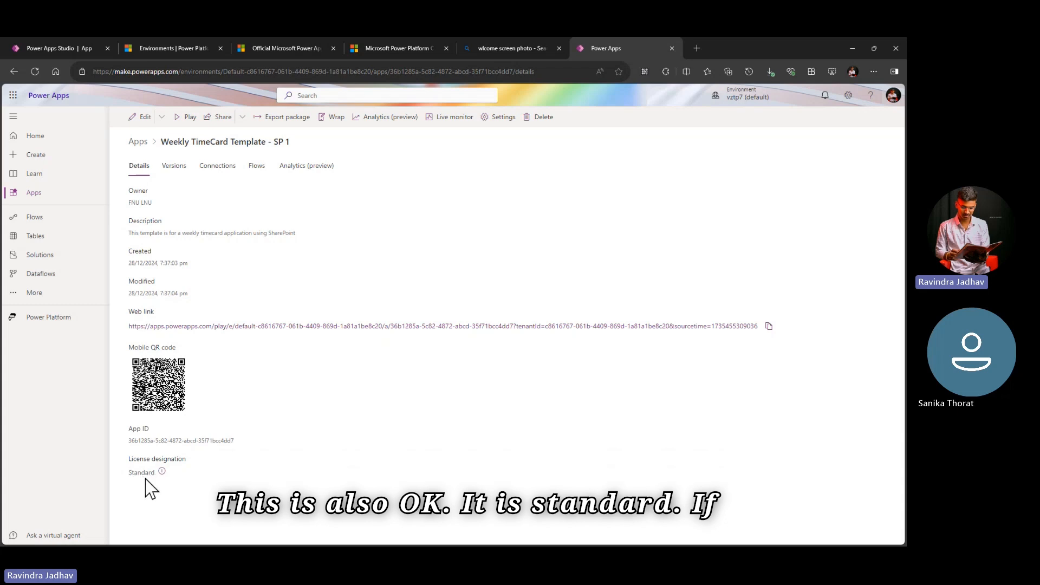
left_click(190, 477)
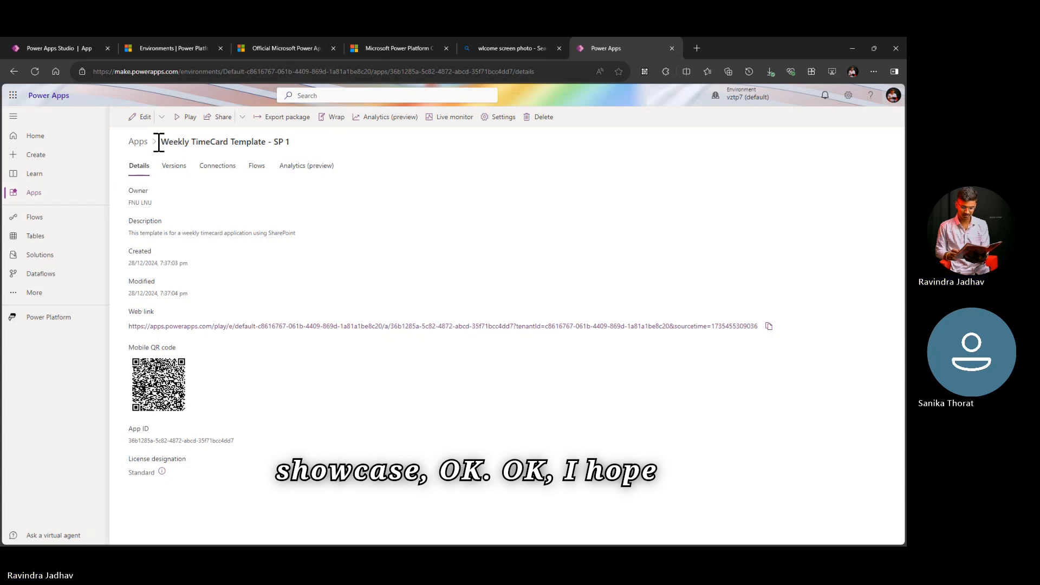
Step: Return to the apps list, look briefly at the Create page, and go back to Apps
left_click(142, 142)
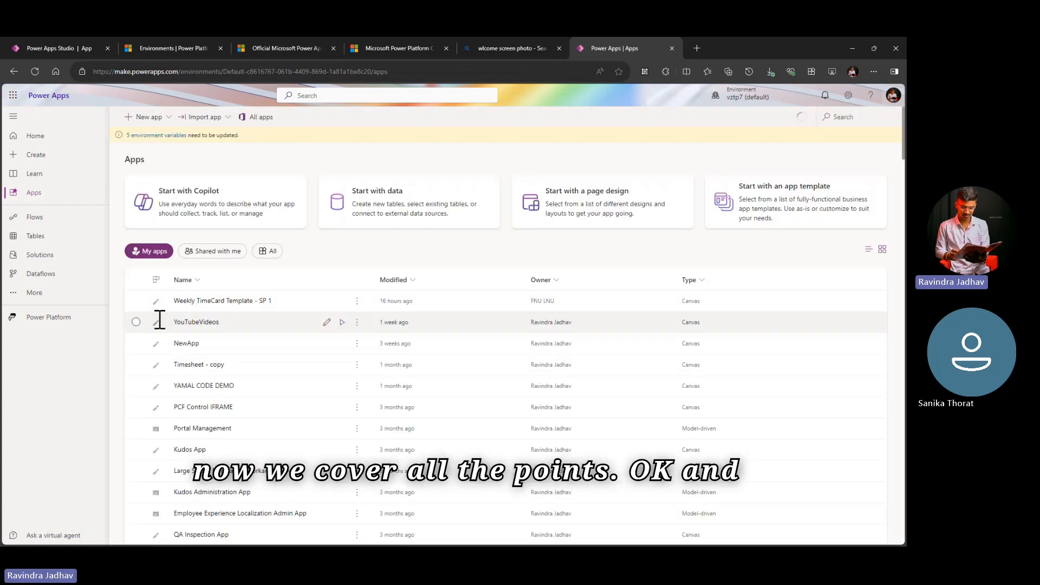
left_click(137, 303)
left_click(137, 302)
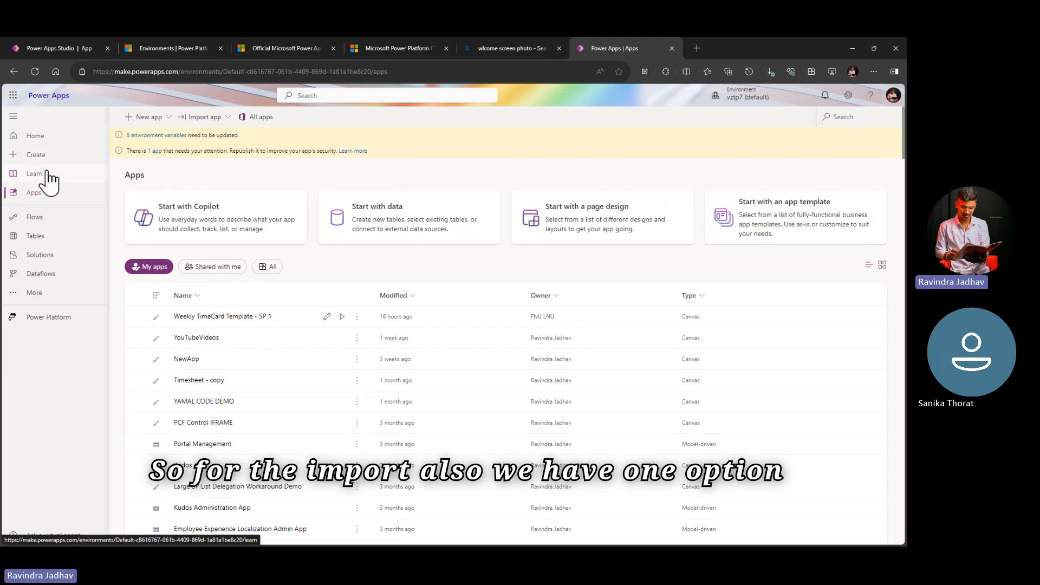
left_click(48, 156)
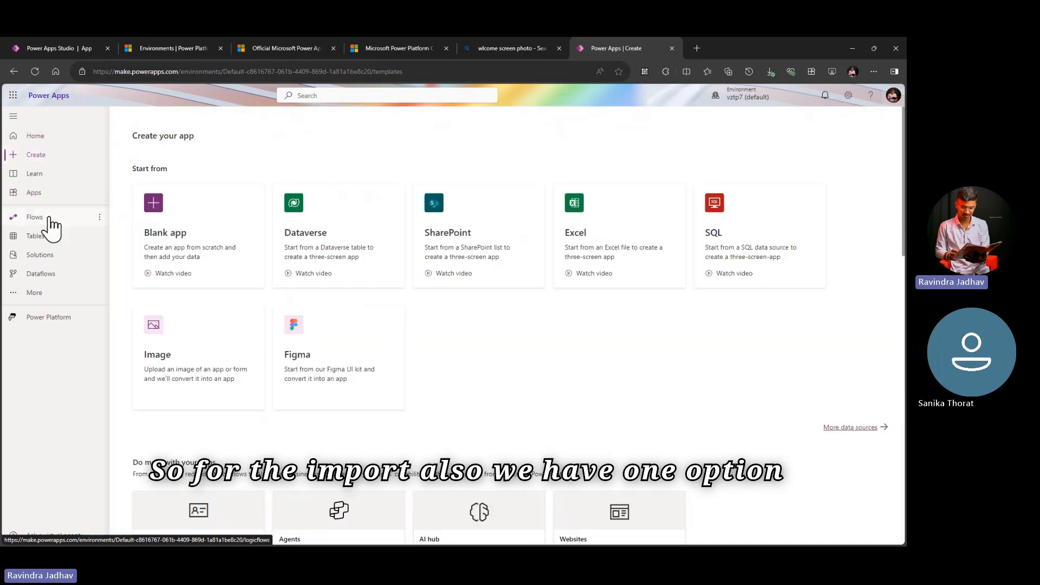
left_click(47, 197)
Step: Start importing an app from an .msapp file, select the one in WeeklyTimesheetTemplateSP_1_0_0_5's CanvasApps folder, and cancel the import
left_click(221, 122)
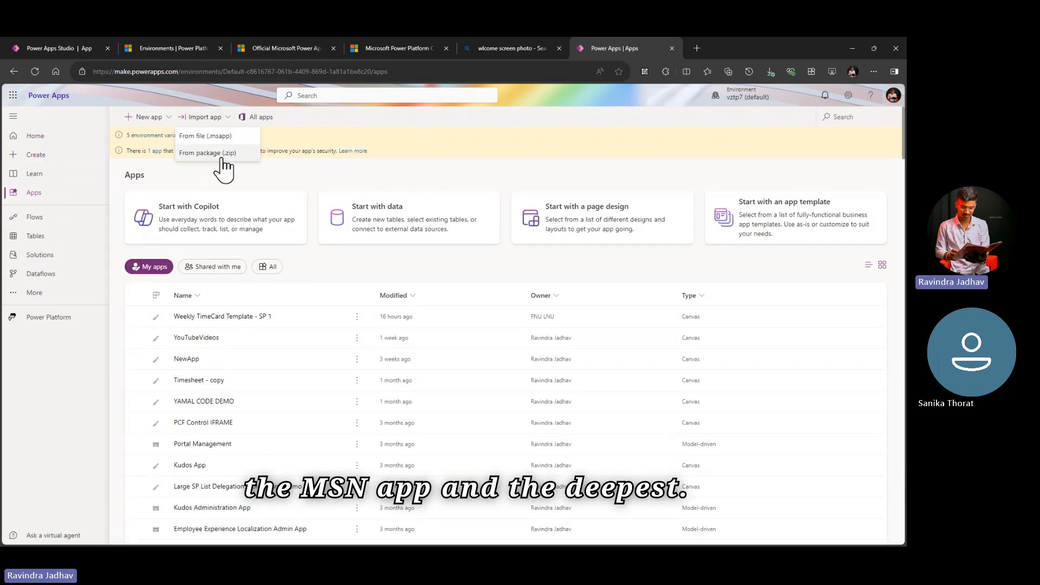
left_click(233, 137)
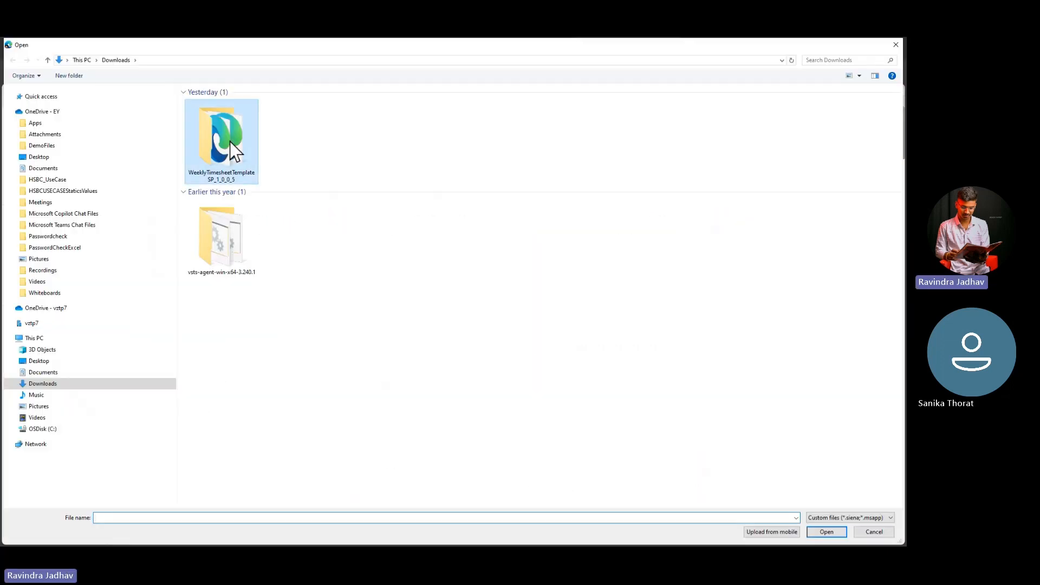
double_click(230, 142)
double_click(245, 106)
left_click(244, 106)
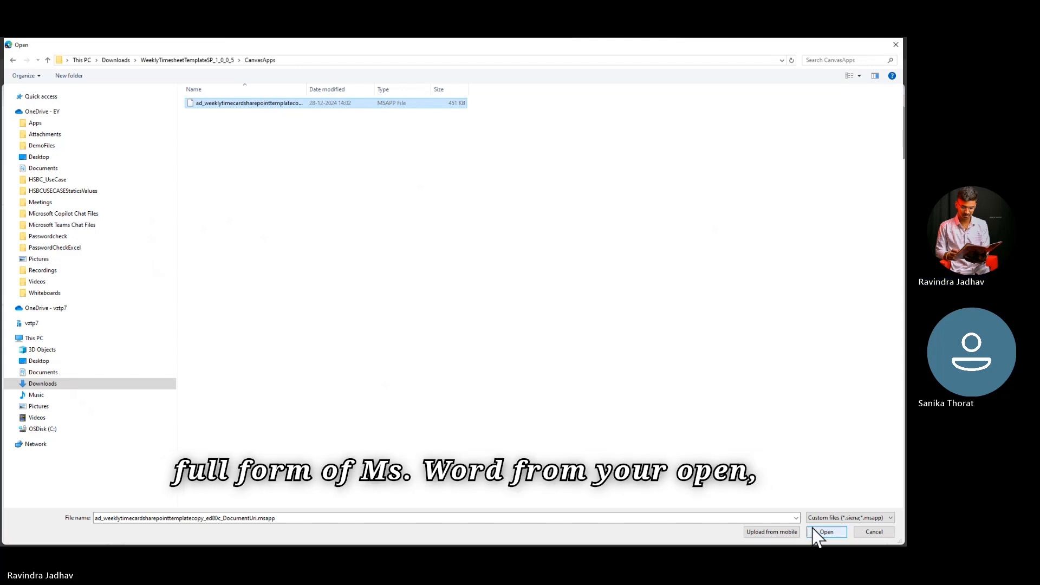
key("alt+Tab")
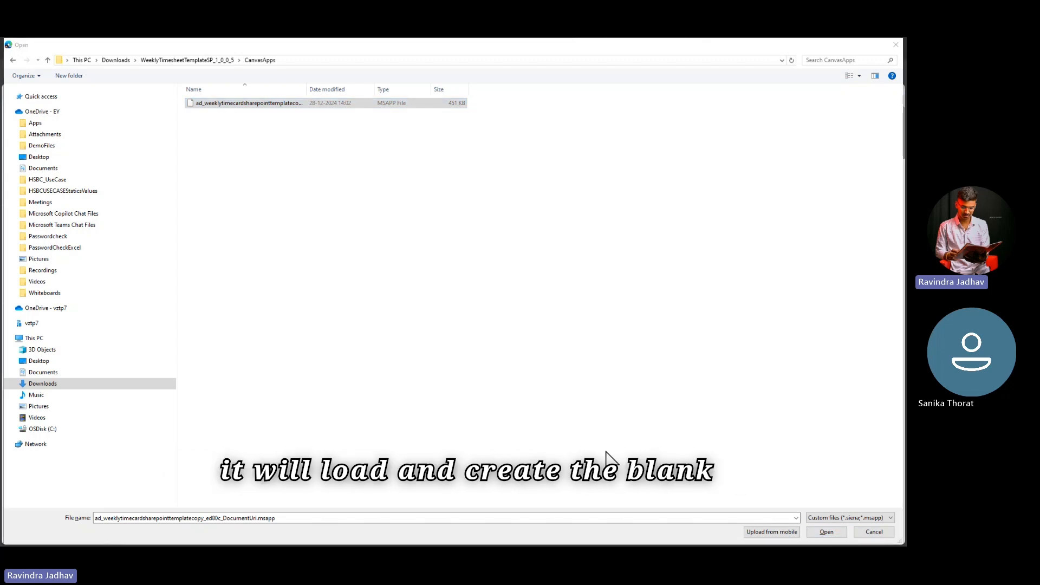
left_click(878, 532)
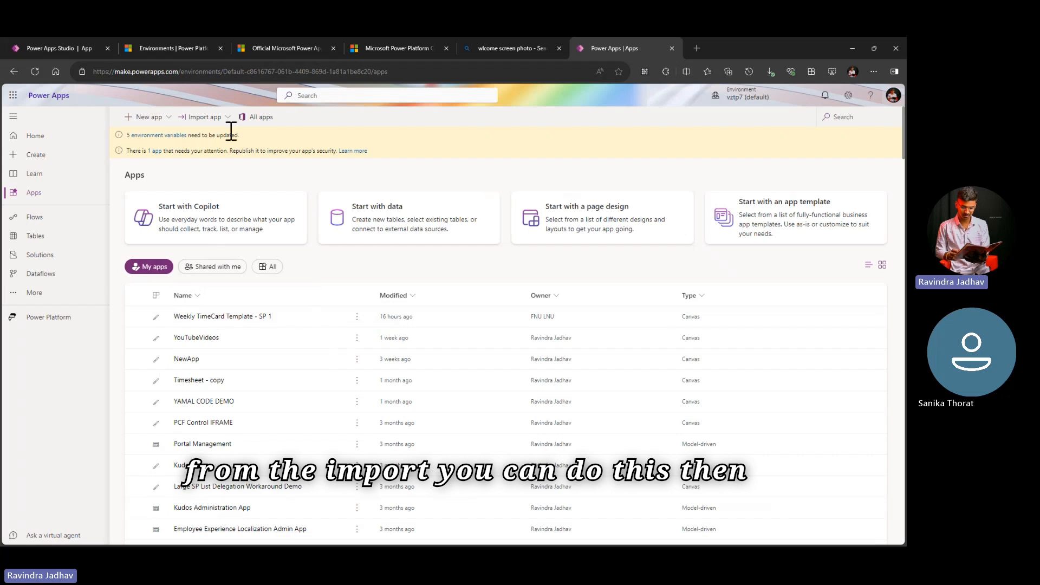
Step: Open the Flows page and move on to the Tables page to view the recommended tables and their types
left_click(62, 222)
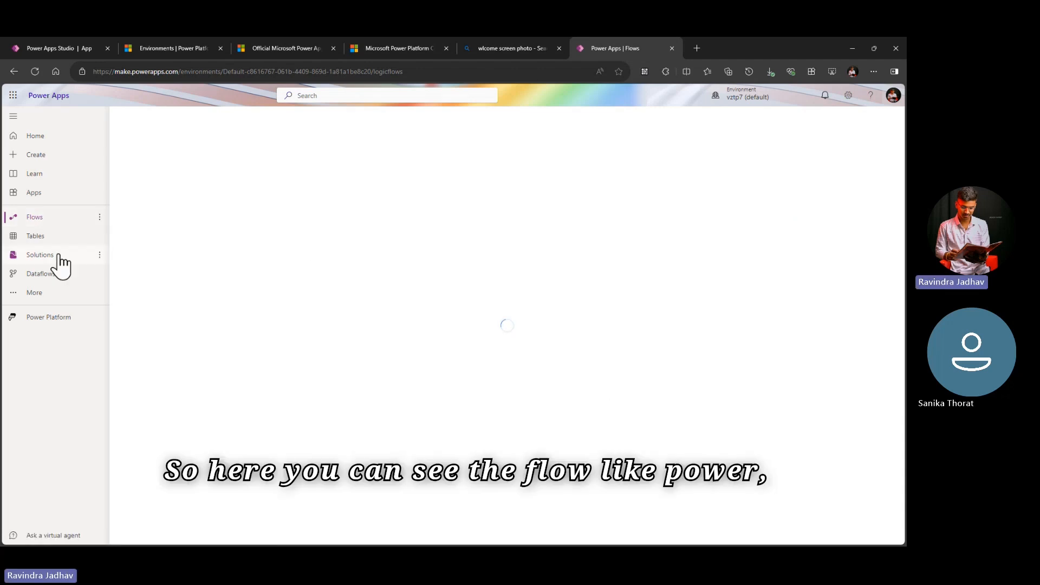
left_click(68, 240)
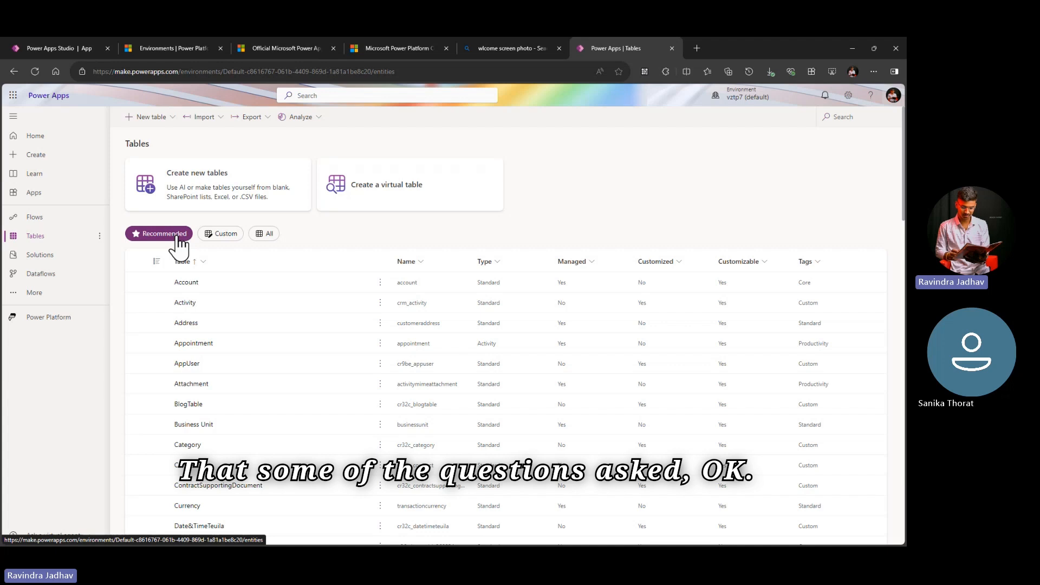
Step: Examine the table types offered by the Type column filter, close it, and look through the recommended tables
left_click(496, 263)
left_click(495, 323)
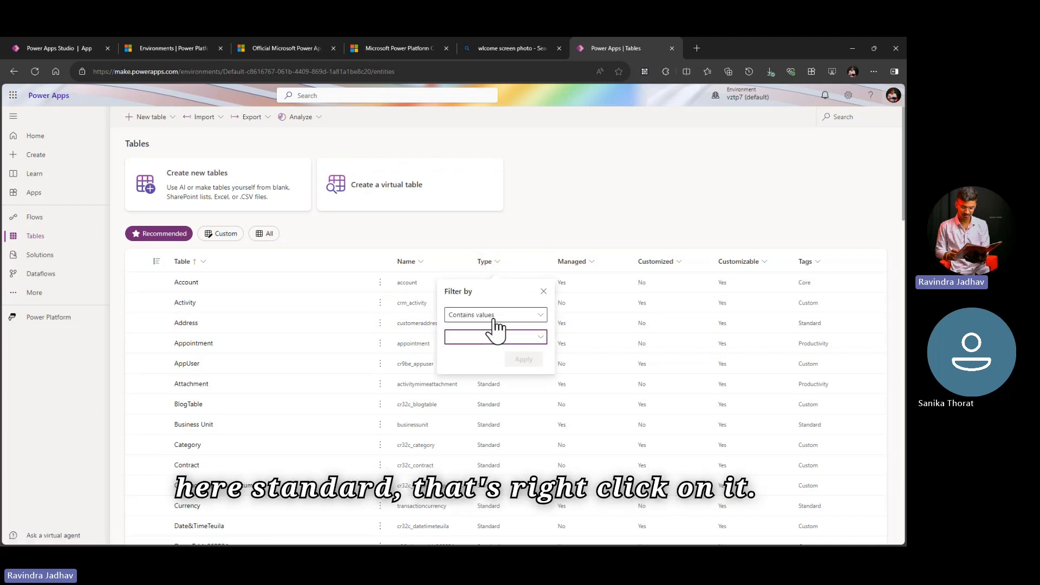
left_click(499, 336)
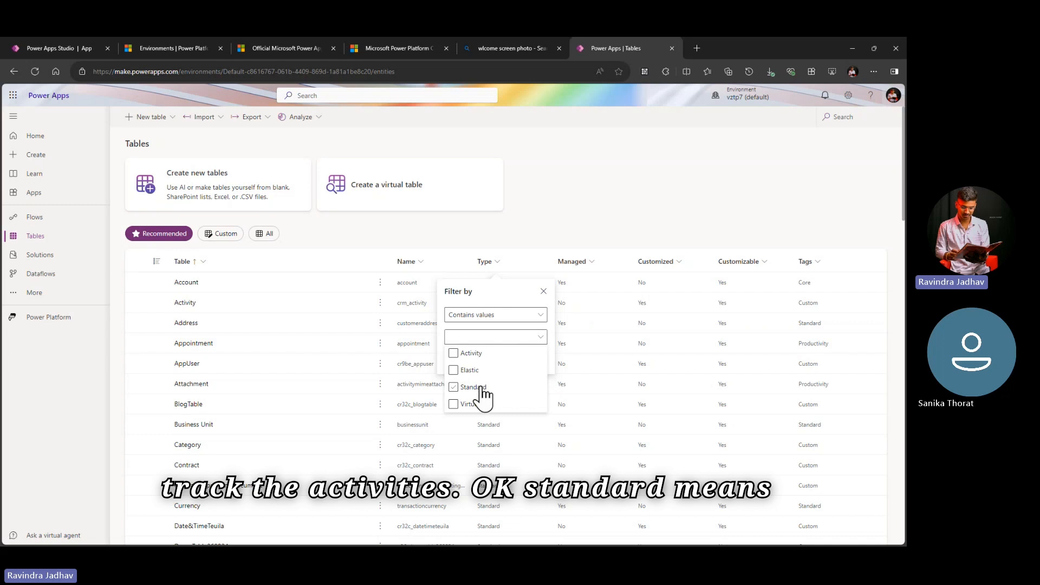
left_click(546, 294)
left_click(543, 292)
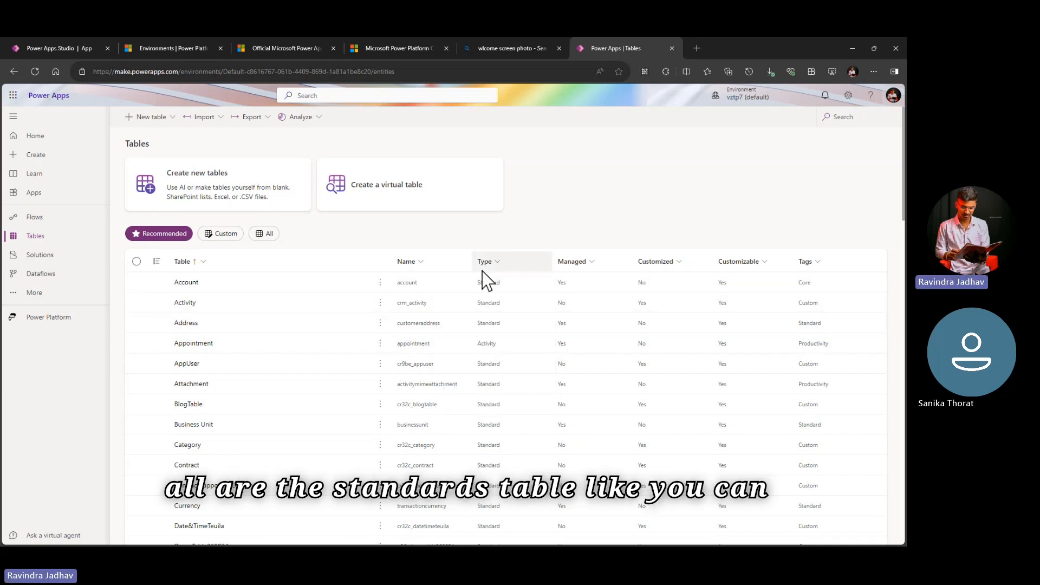
scroll(492, 460, "down", 5)
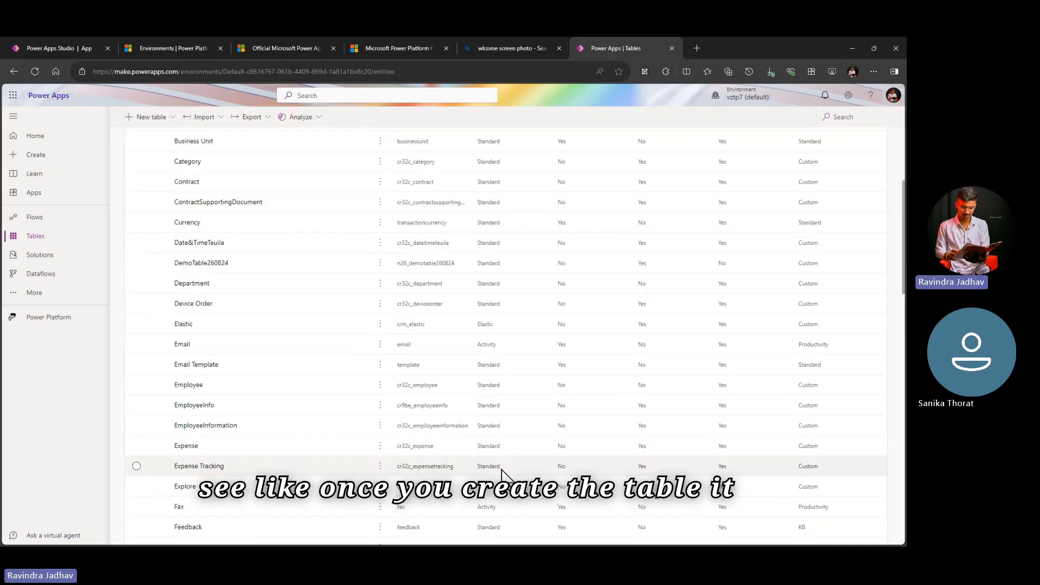
scroll(501, 474, "up", 5)
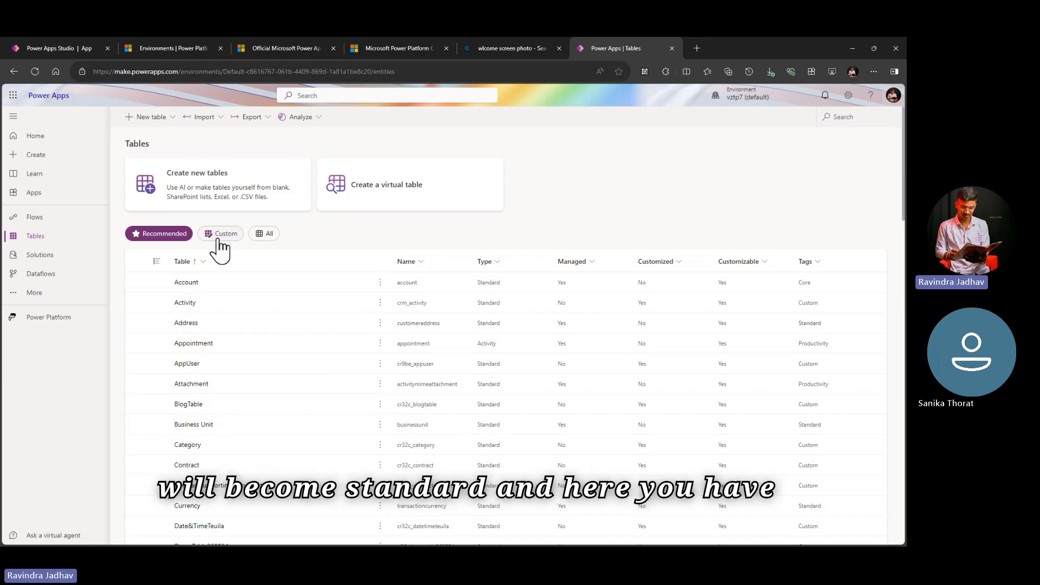
Step: Show the custom tables and the full list of tables, and look at the table import and export options
left_click(236, 238)
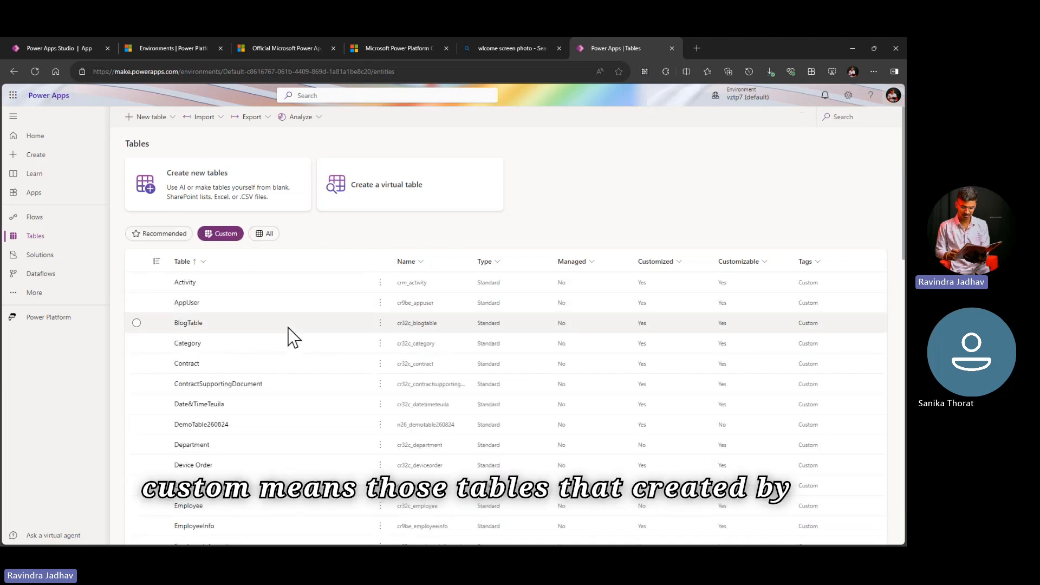
left_click(274, 234)
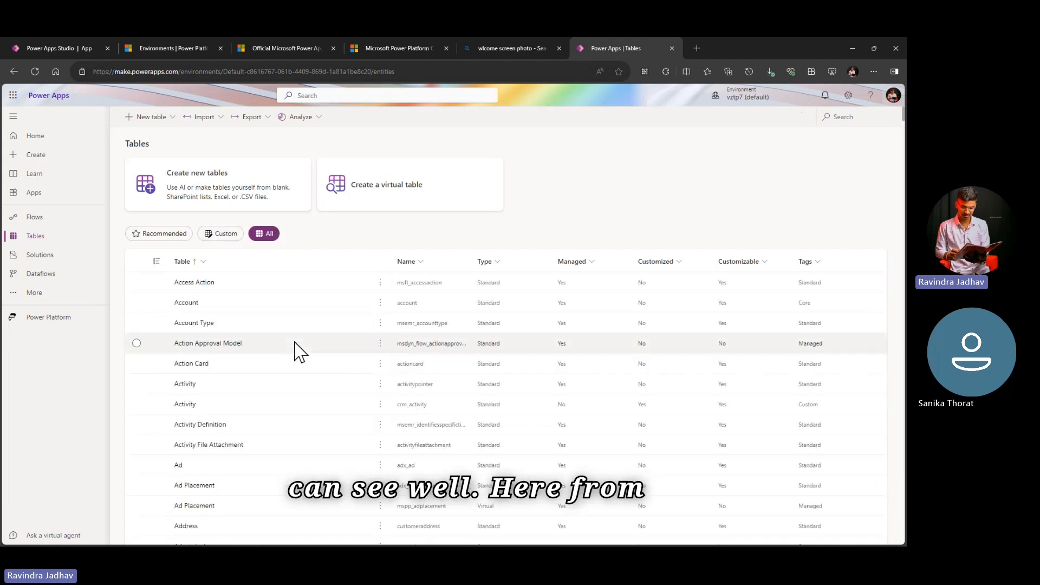
left_click(213, 119)
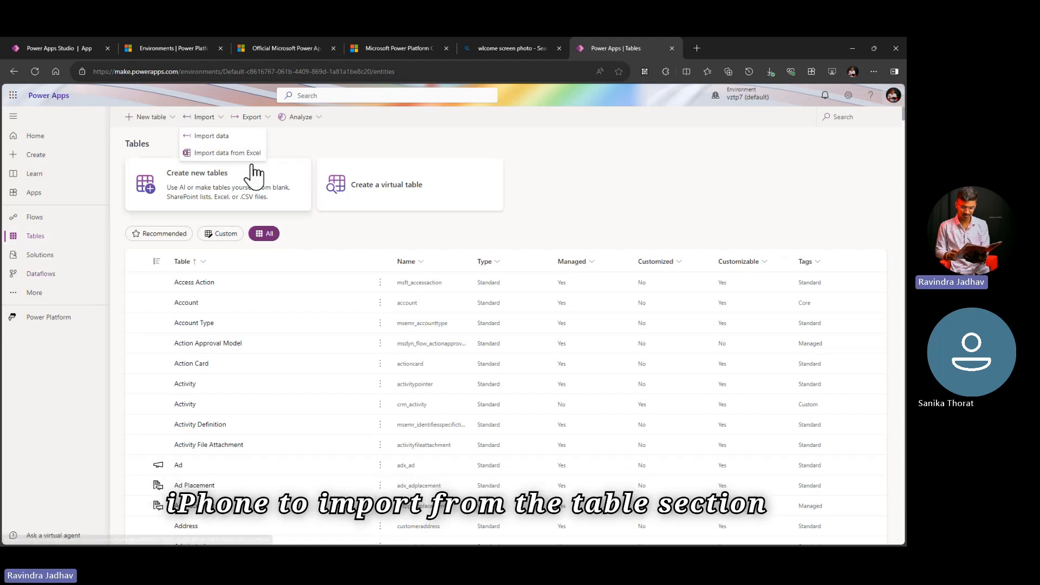
left_click(252, 117)
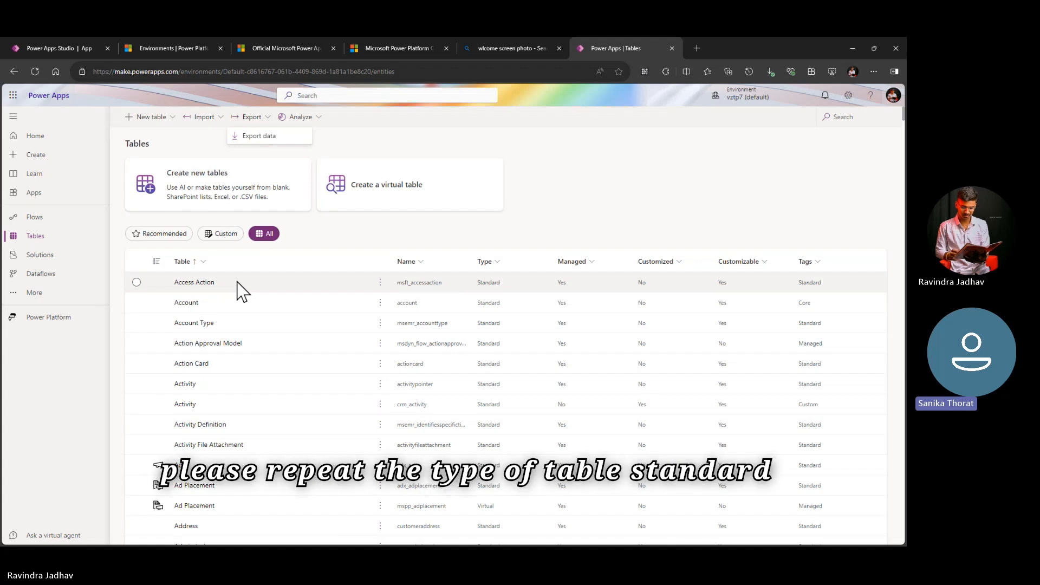
Step: Review the Type filter values again, select and clear Virtual, and close the filter without applying it
left_click(498, 263)
left_click(482, 321)
left_click(487, 336)
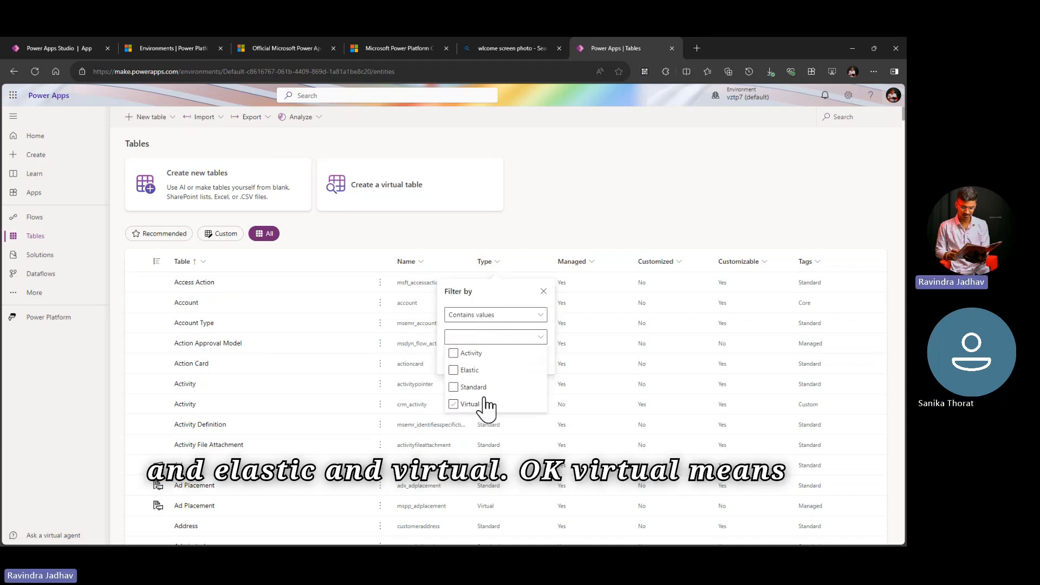
left_click(469, 406)
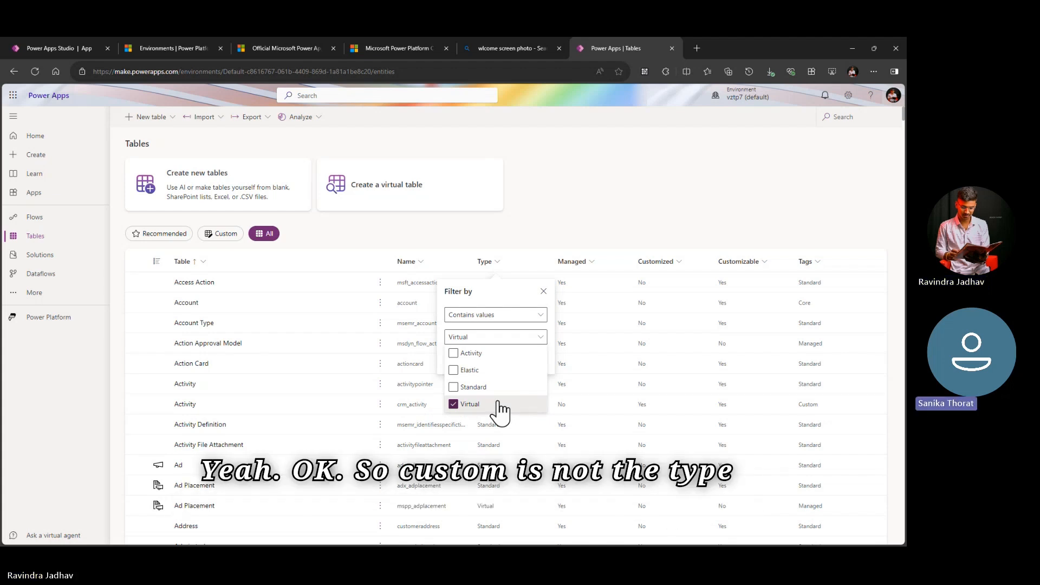
left_click(455, 405)
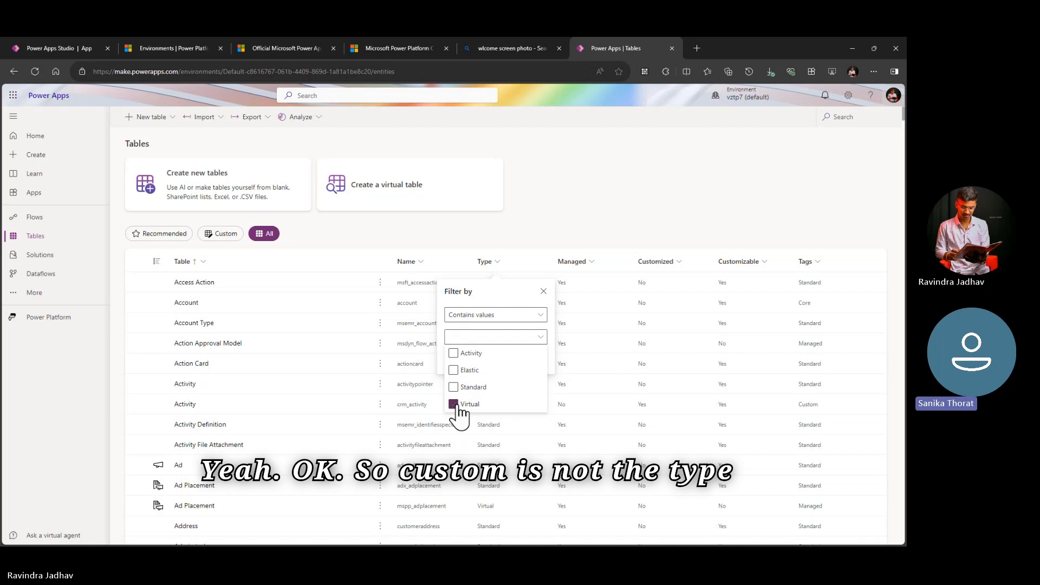
left_click(455, 405)
left_click(456, 404)
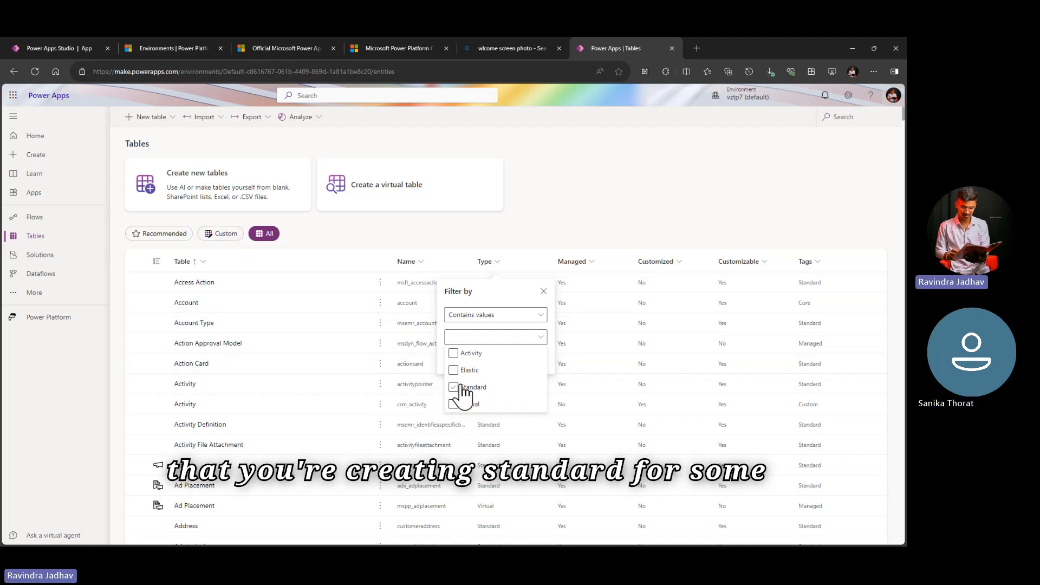
left_click(539, 294)
left_click(544, 292)
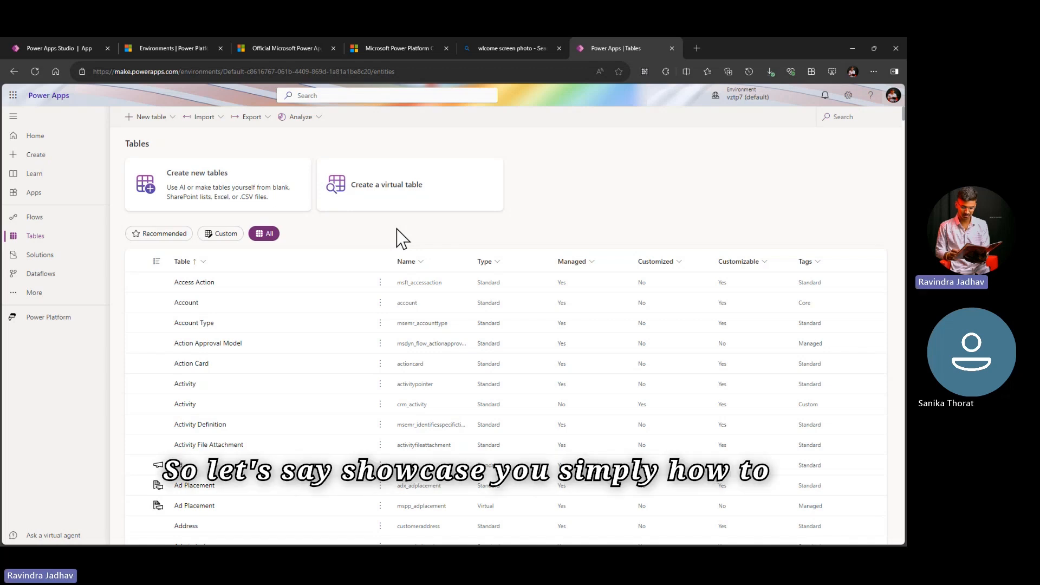
Step: Start a virtual table from the valid SharePoint connection, using the TimesheetPowerApp site and its TimeEntries list
left_click(407, 194)
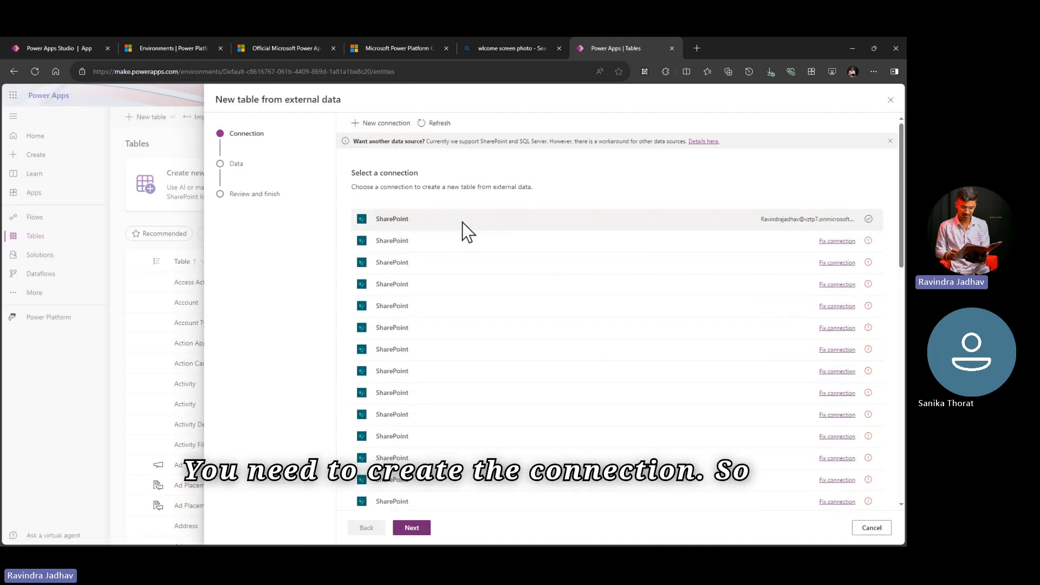
left_click(436, 219)
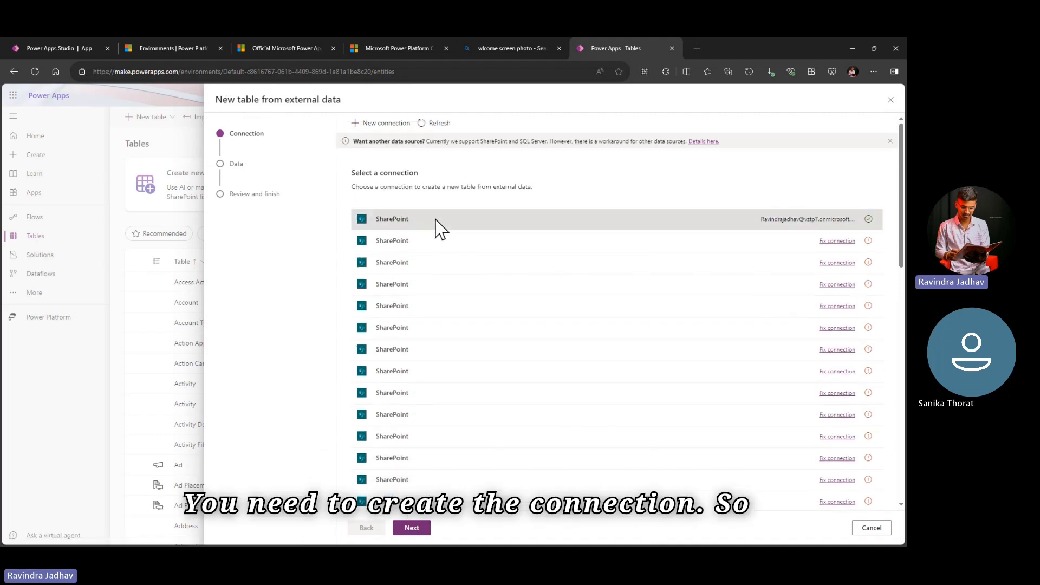
left_click(413, 529)
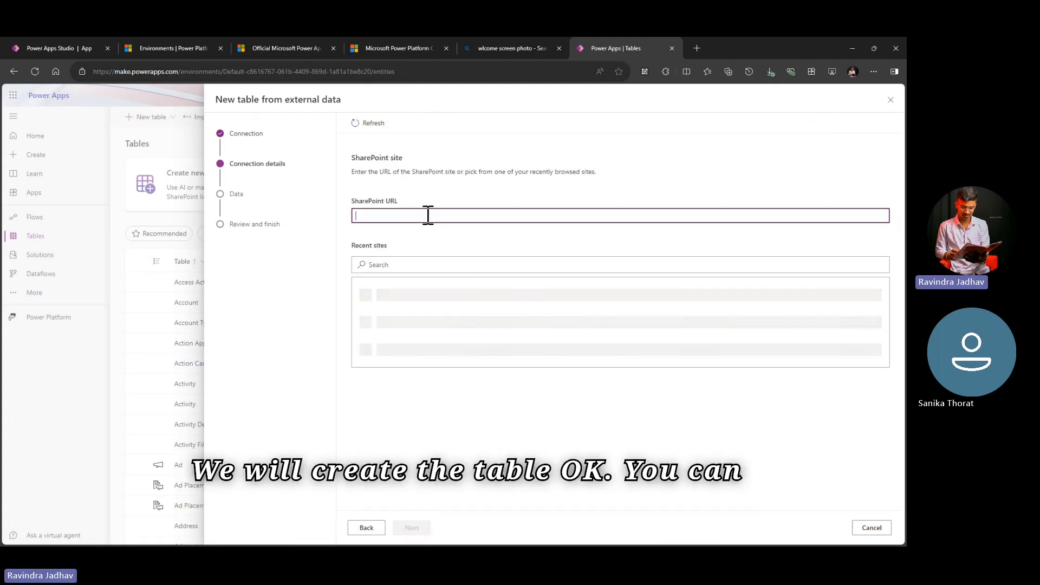
left_click(441, 303)
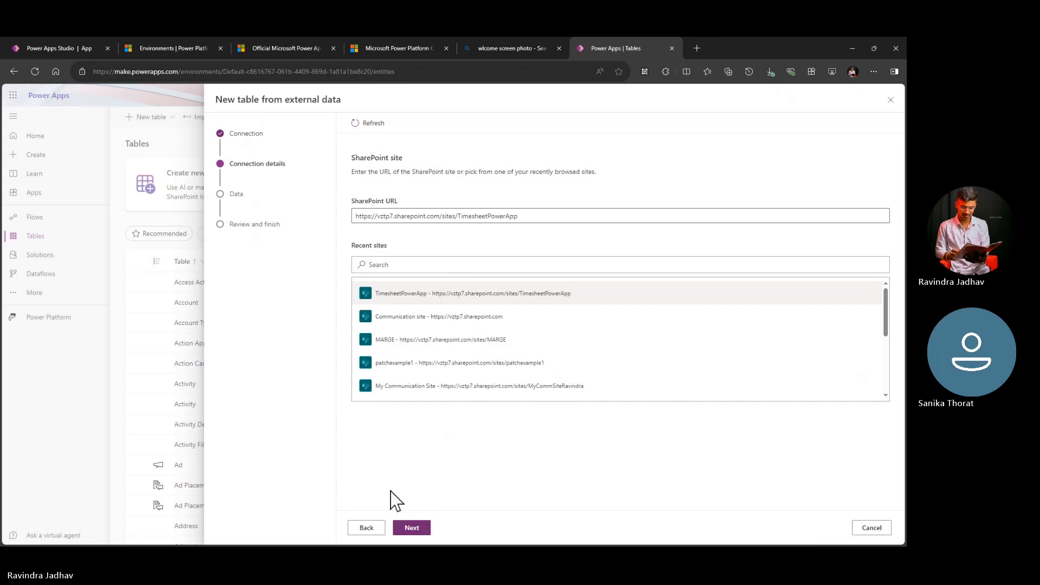
left_click(430, 530)
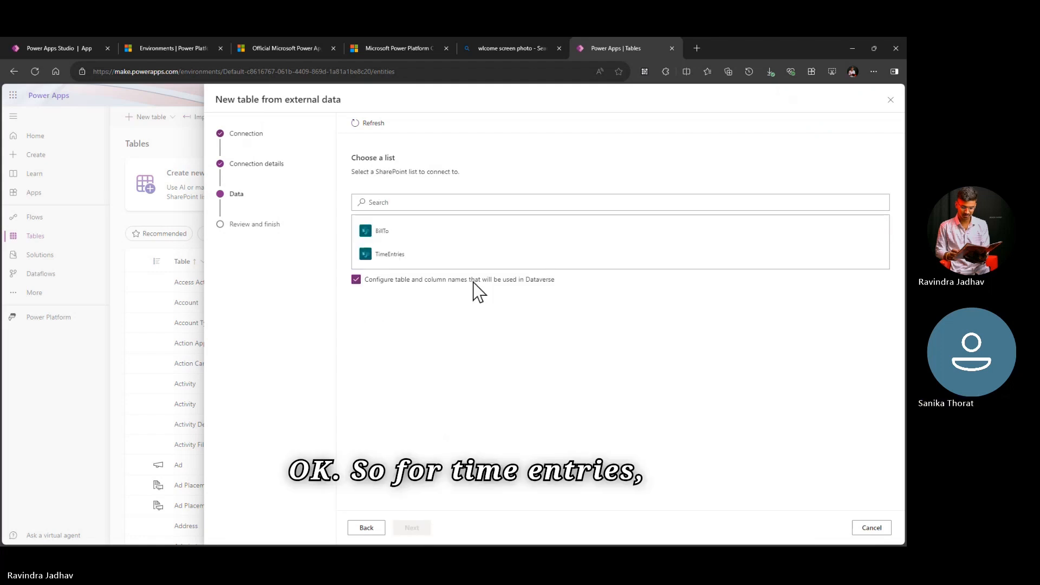
left_click(359, 254)
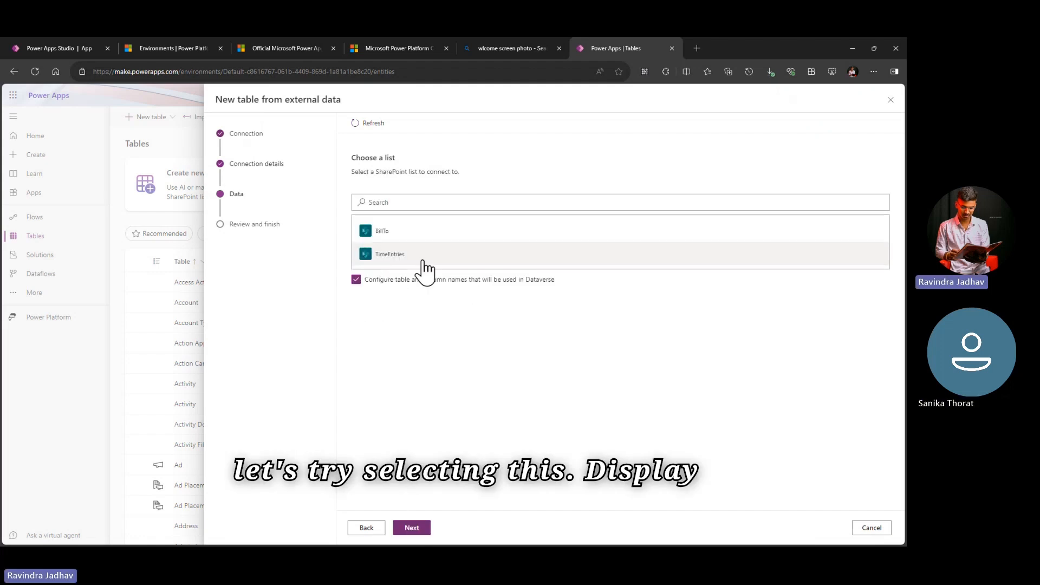
left_click(419, 533)
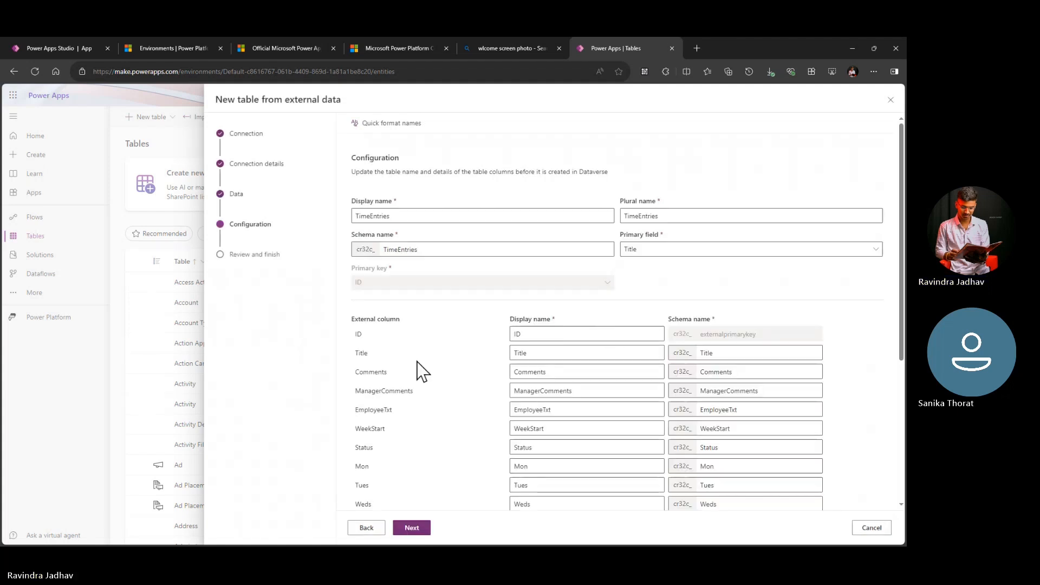
Step: Review the virtual table's display name, schema name with its prefix, and plural name in the configuration
left_click_drag(349, 202, 421, 203)
left_click(421, 205)
triple_click(376, 236)
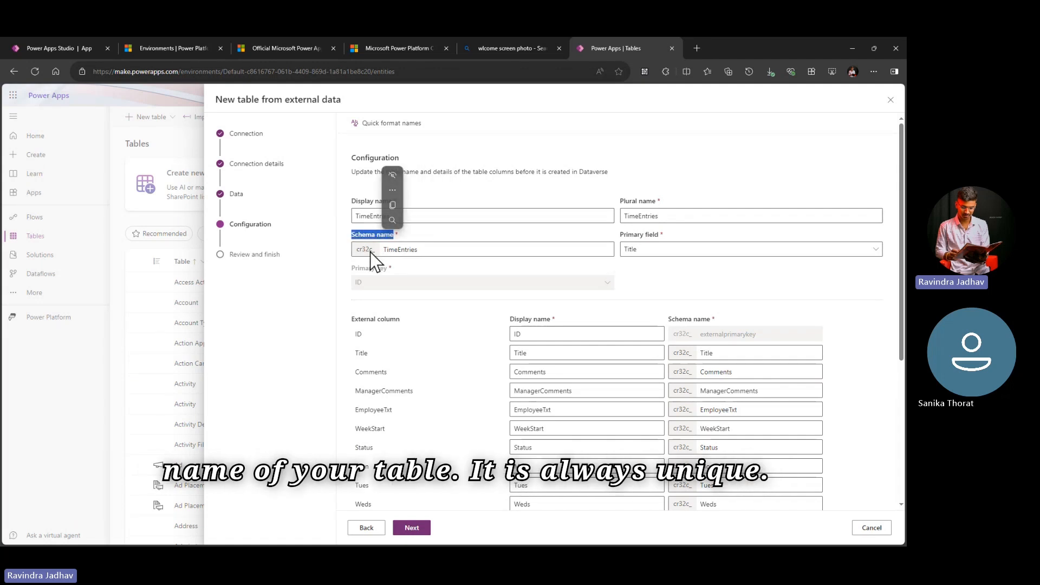
double_click(359, 250)
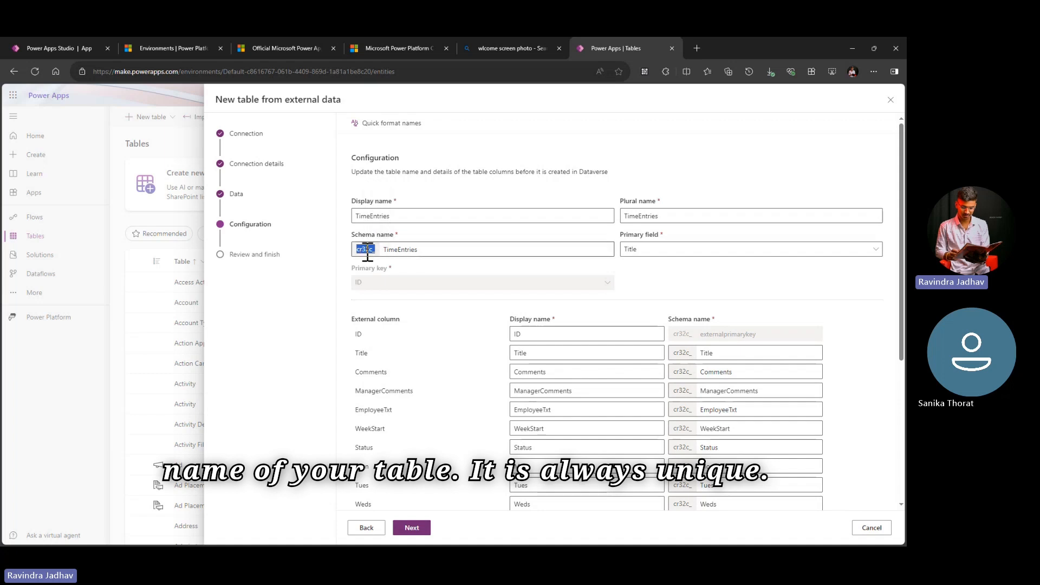
left_click(420, 217)
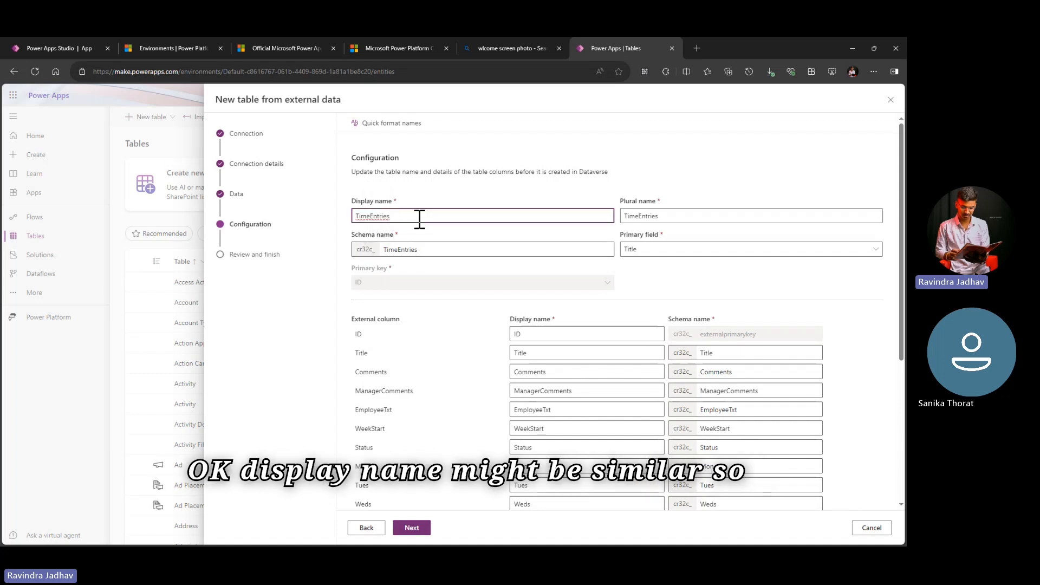
triple_click(641, 202)
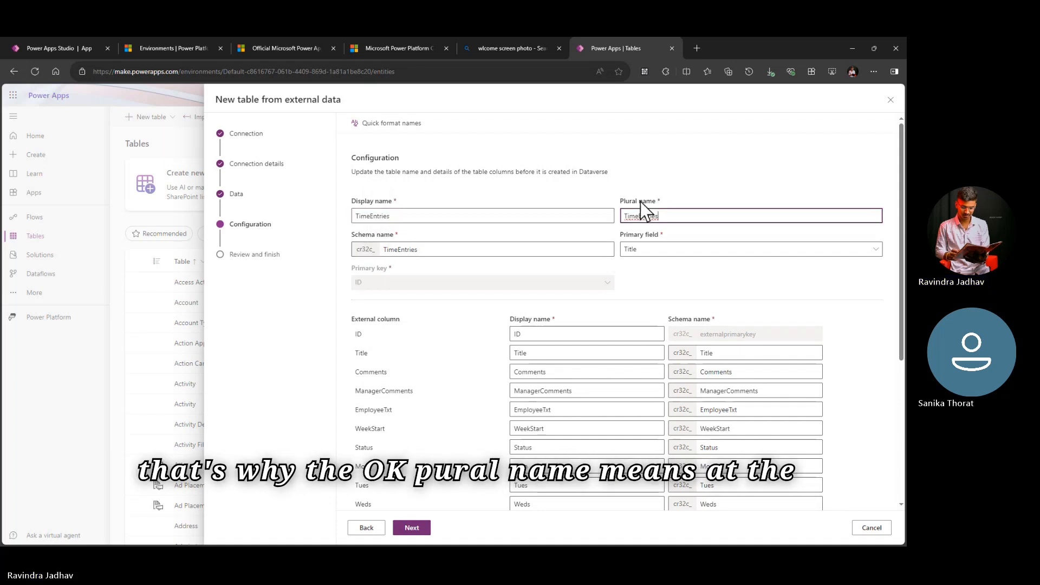
left_click(661, 221)
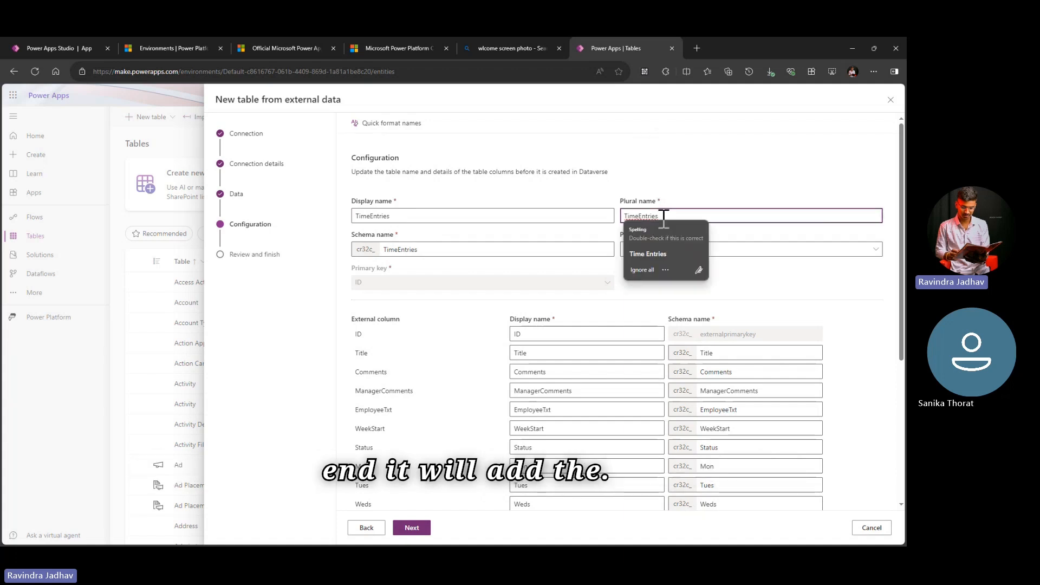
left_click(537, 193)
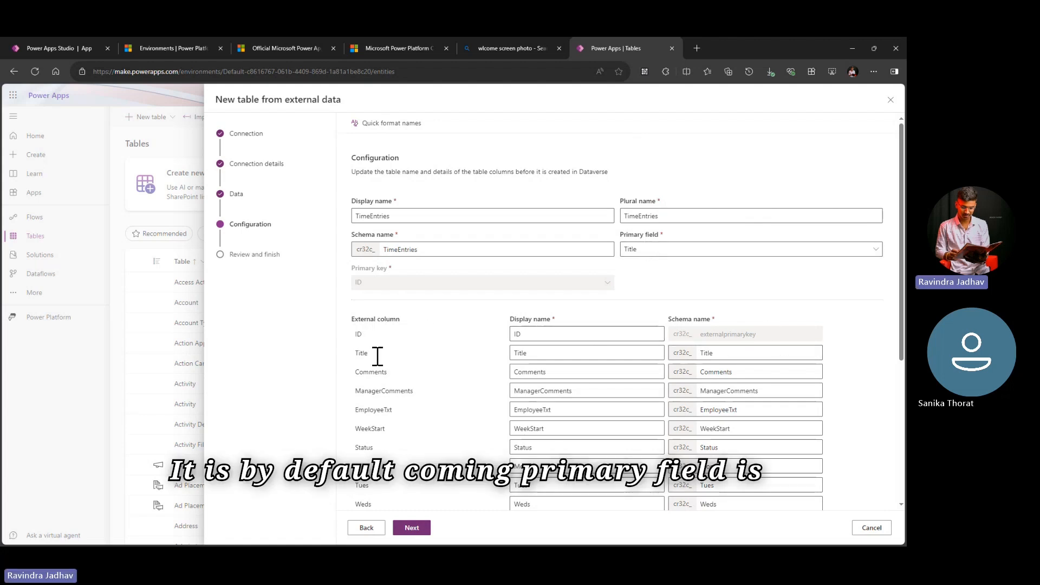
Step: Check the external column mappings, keep the default configuration, and finish creating the TimeEntries virtual table
scroll(460, 327, "down", 5)
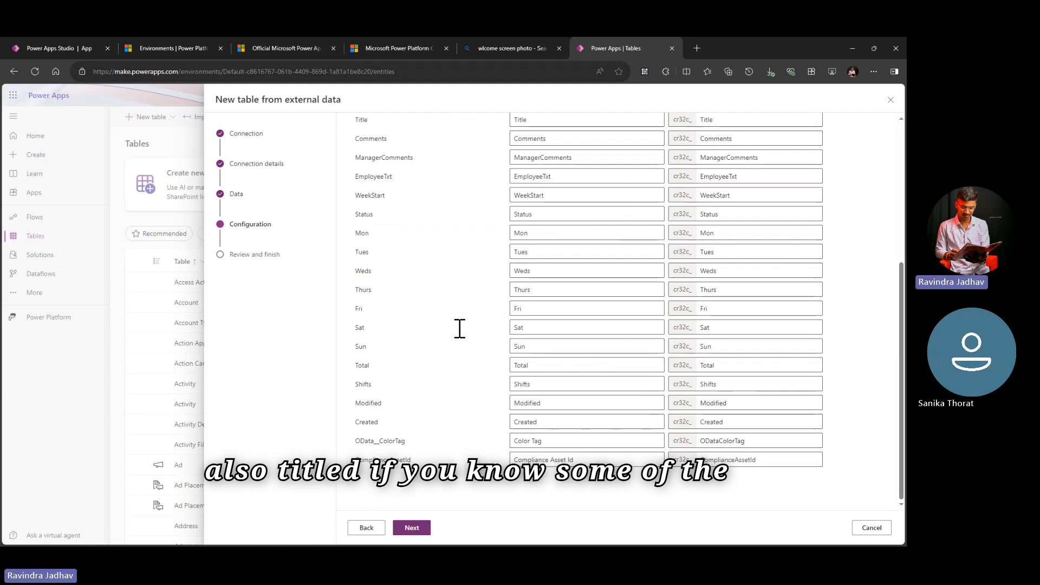
scroll(458, 328, "up", 5)
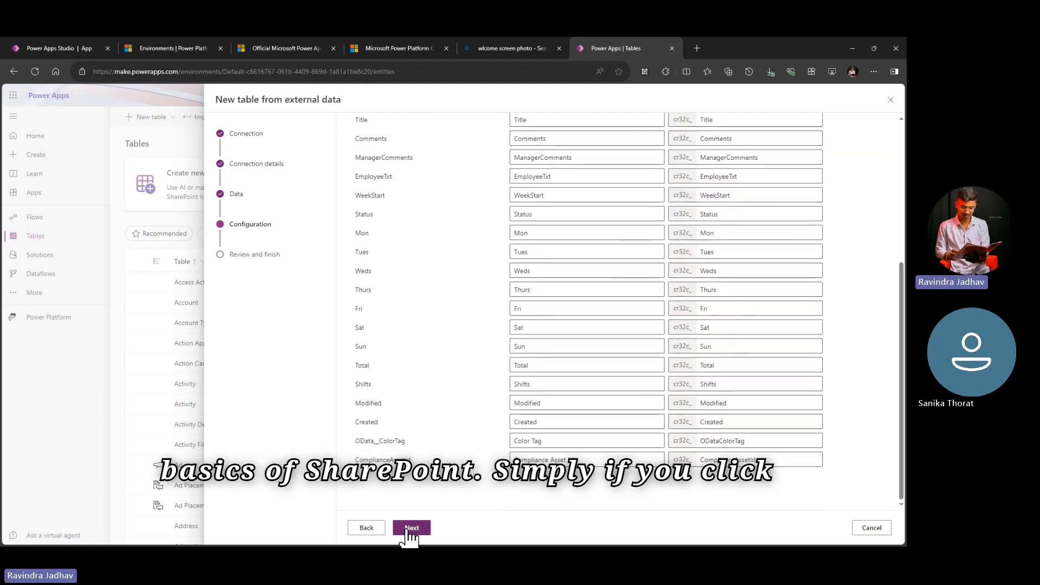
left_click(407, 531)
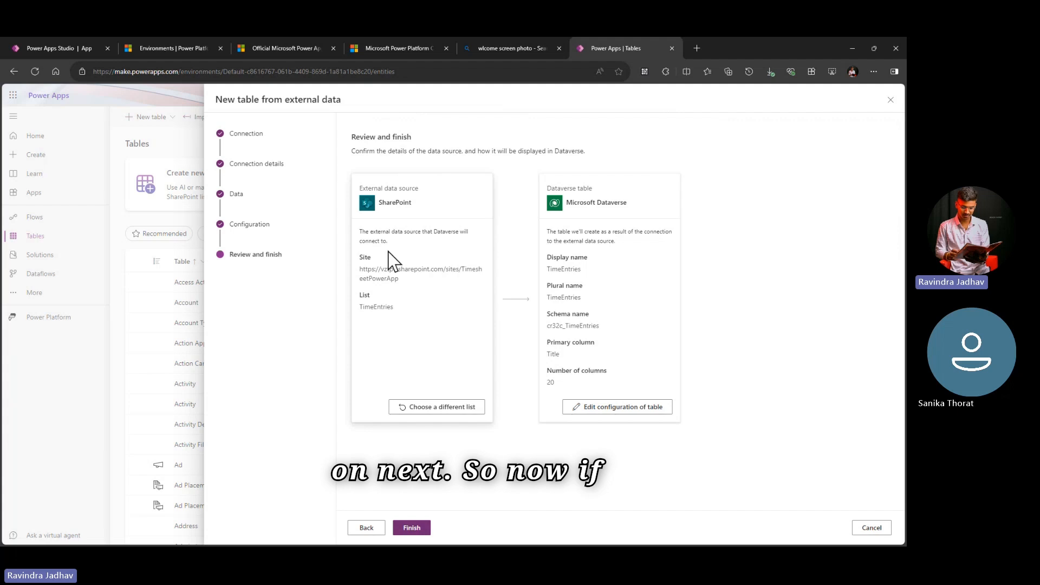
left_click(416, 535)
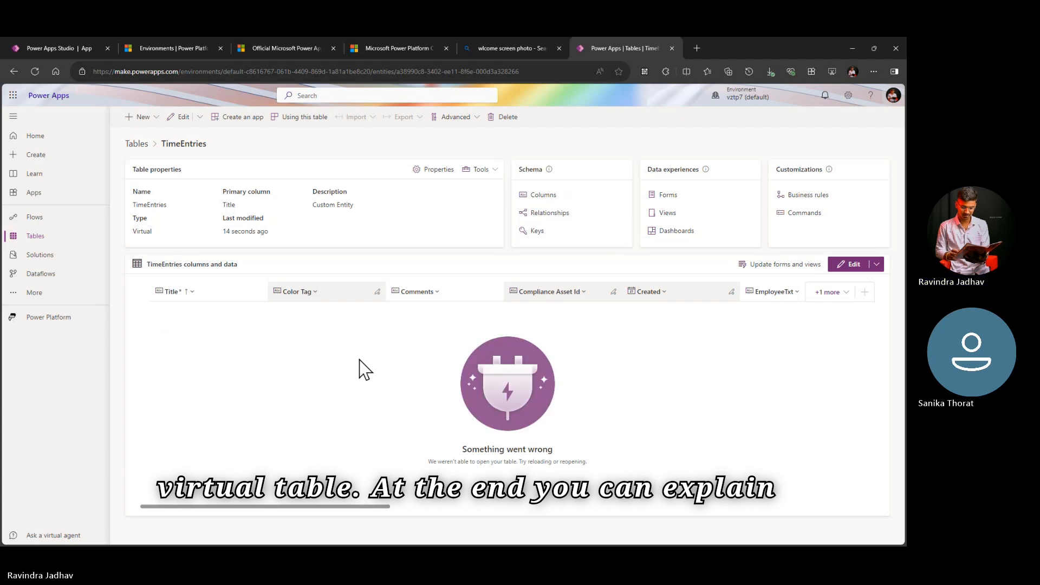
Step: Start a new solution in the Solutions area and enter ExpenseTrackingAppSolution as its display name
left_click(61, 262)
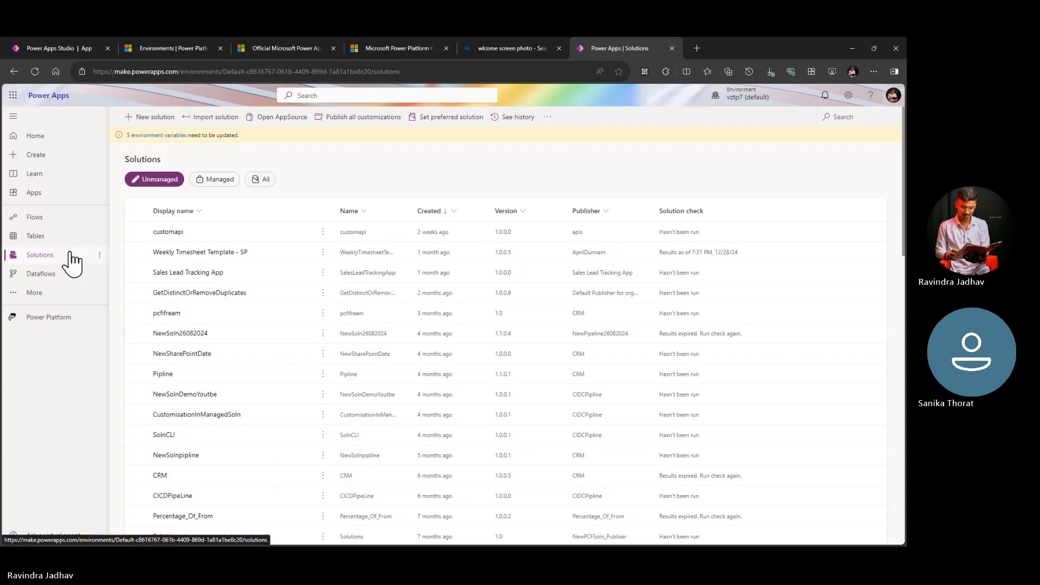
left_click(170, 125)
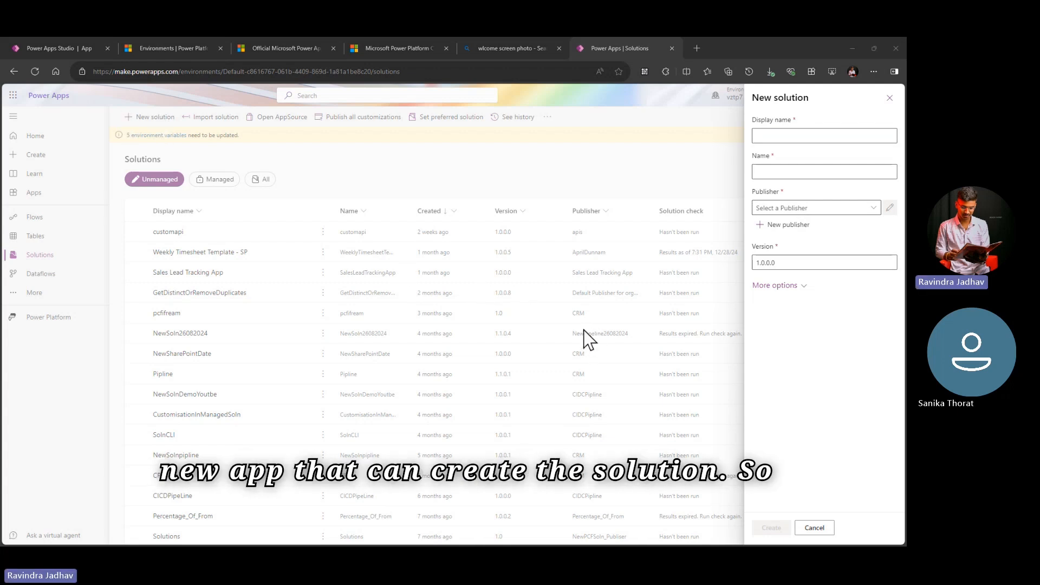
left_click(797, 135)
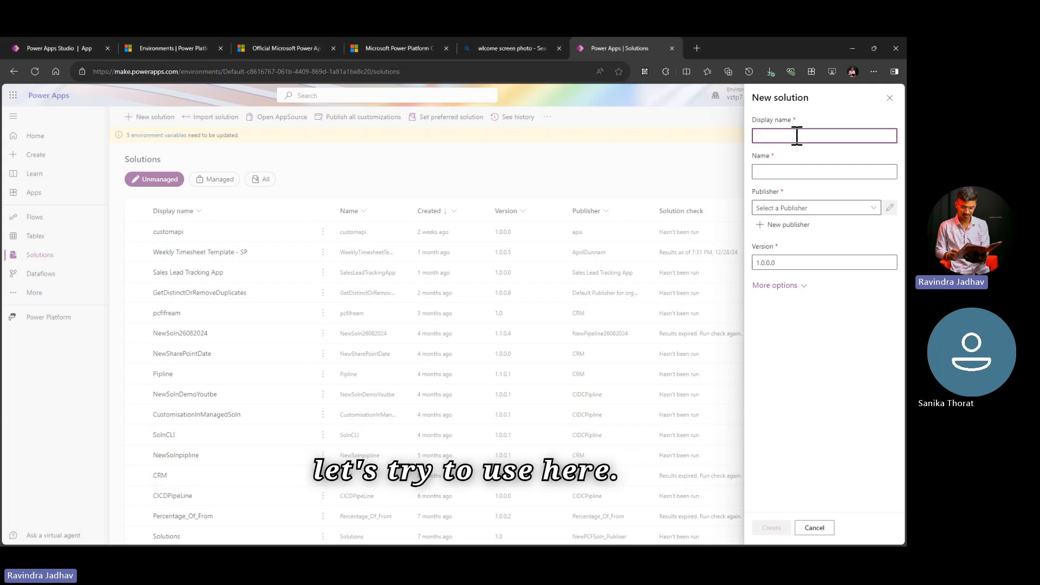
type("Expe")
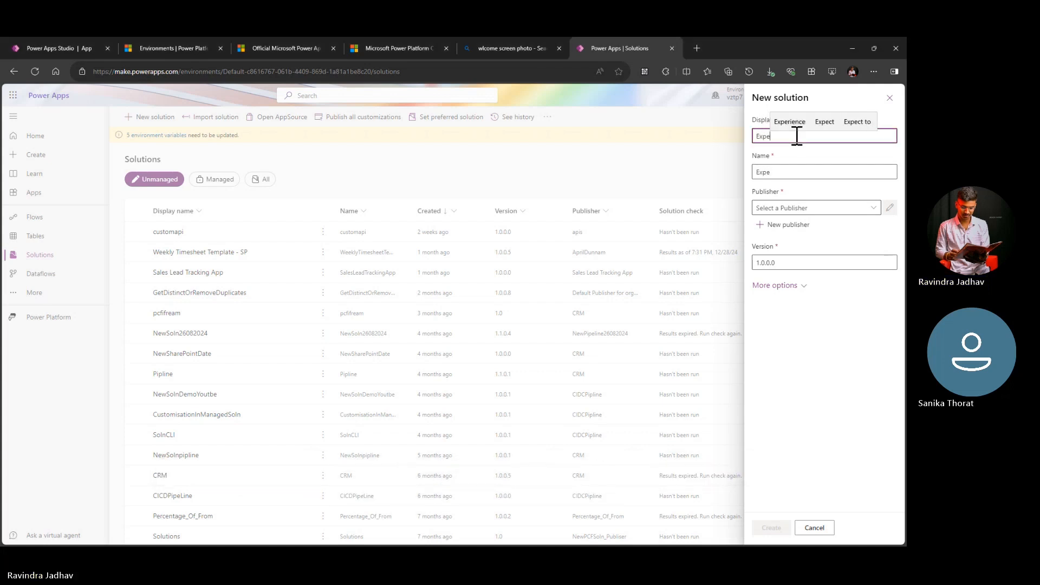
type("nseTra")
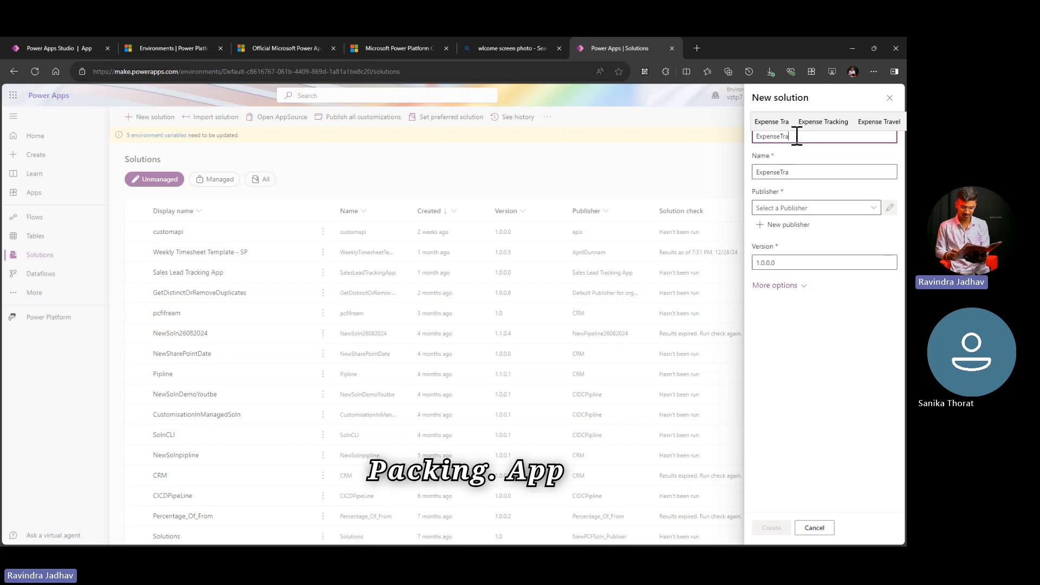
type("ckingApp")
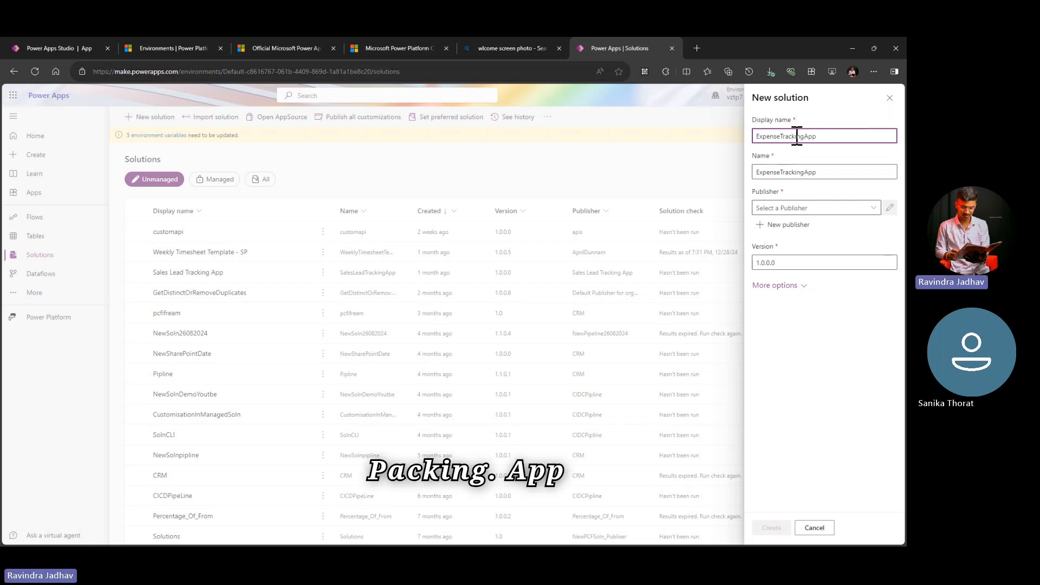
type("Solution")
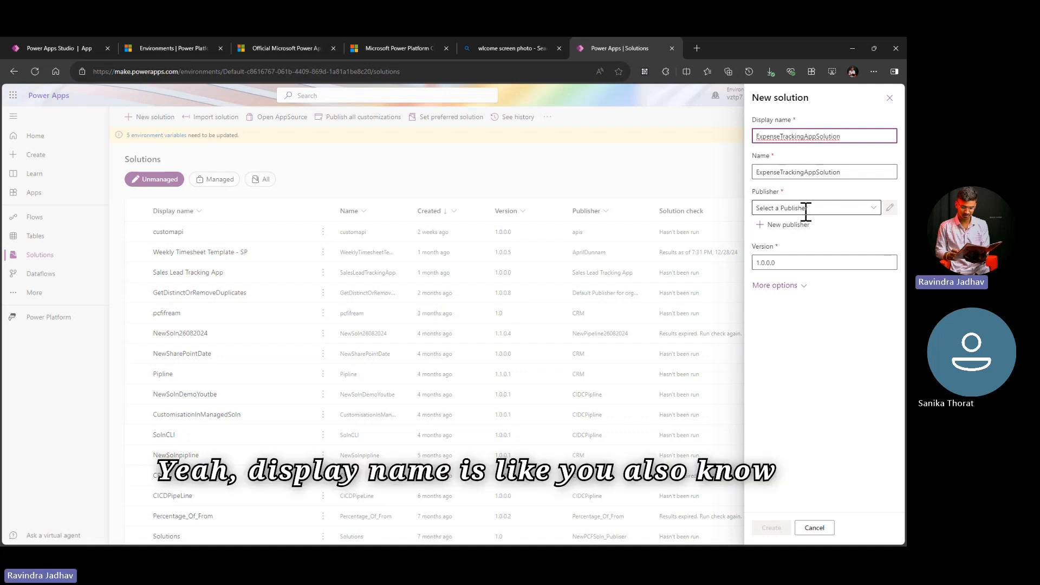
Step: Add spaces between the words of the solution's display name so it reads Expense Tracking App Solution
right_click(782, 137)
left_click(781, 136)
right_click(809, 136)
left_click(808, 136)
right_click(822, 137)
left_click(822, 137)
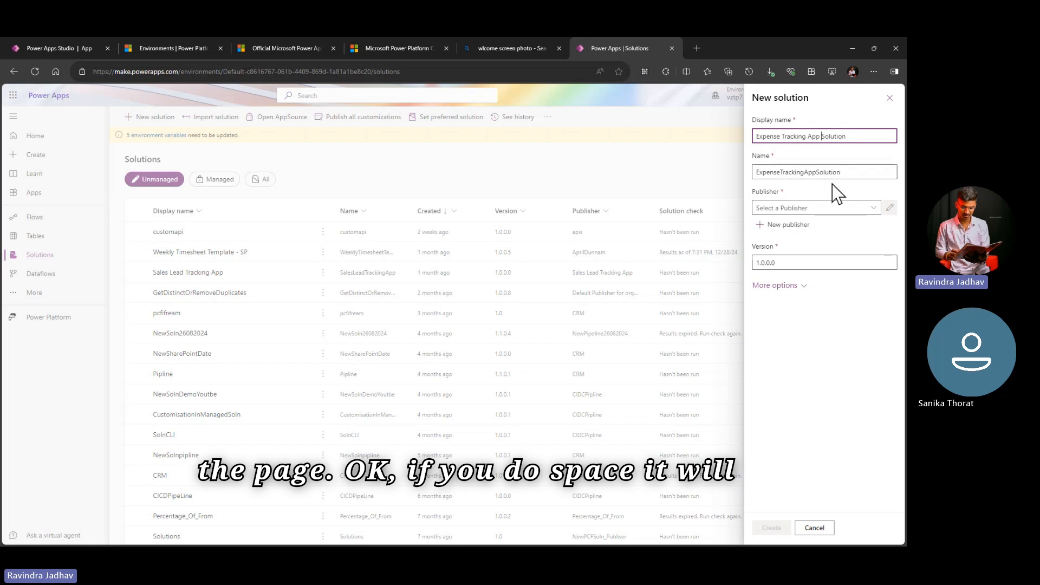
Step: Start a new publisher for the solution and set its prefix to sst
left_click(785, 231)
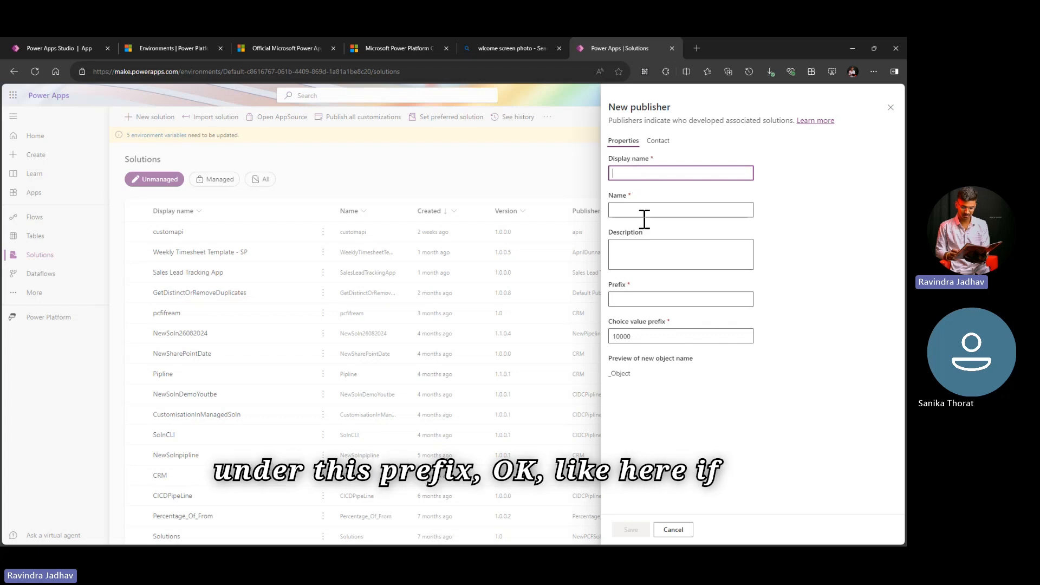
left_click(644, 299)
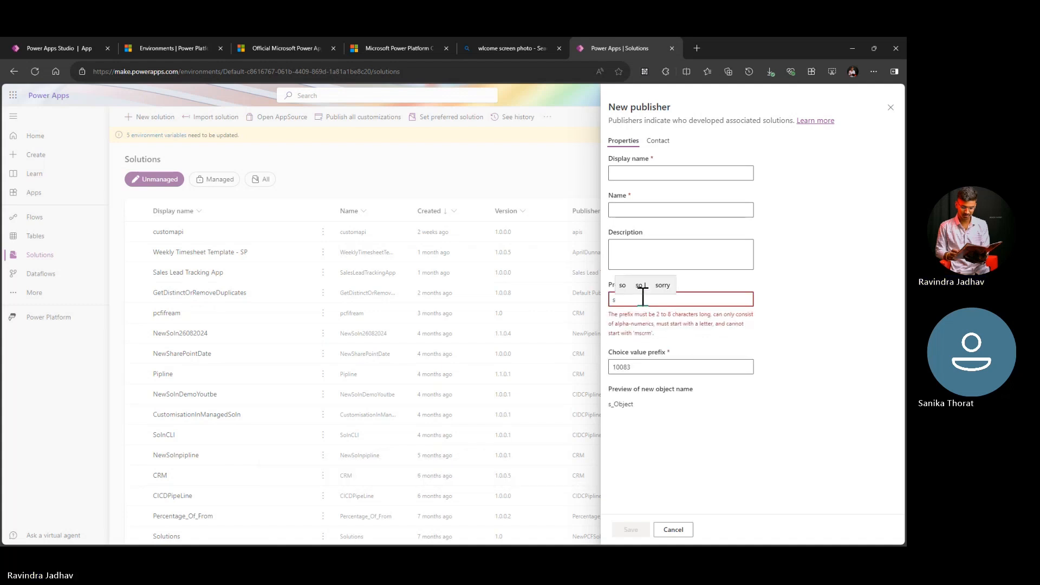
type("sst")
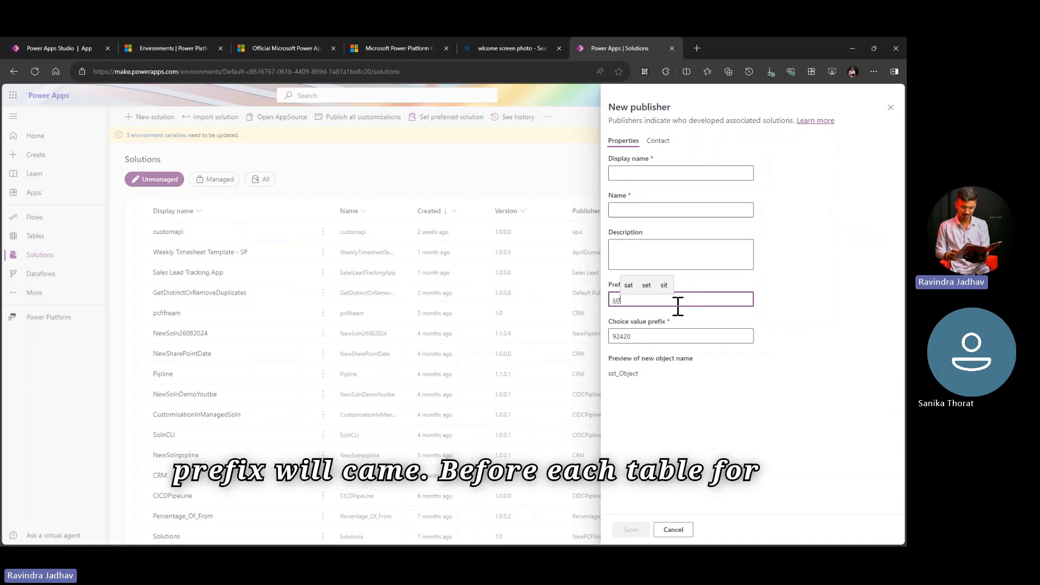
left_click(644, 322)
left_click(633, 301)
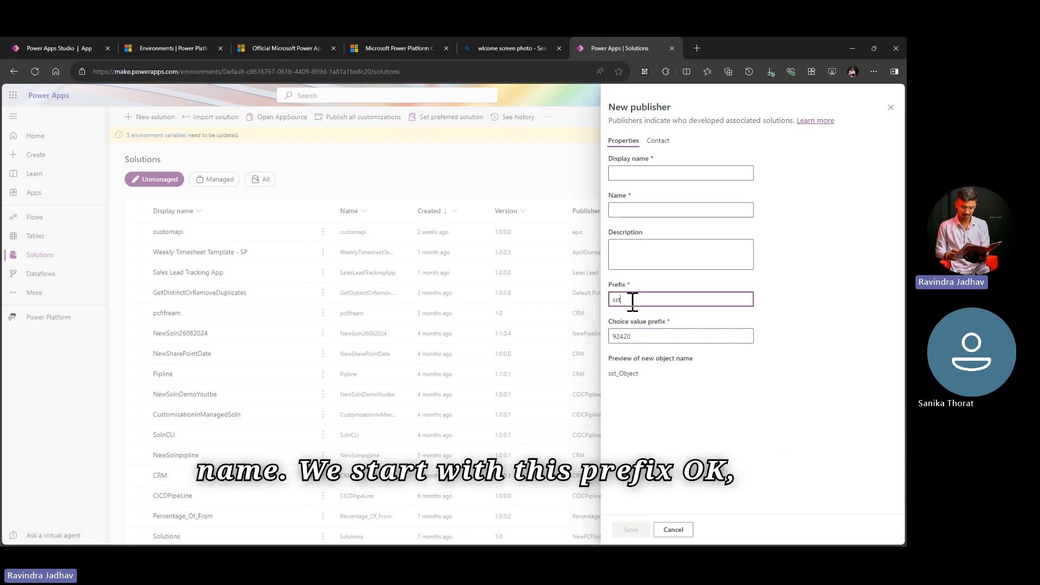
Step: Enter the person's full name as the publisher's display name and reuse it without a space as the publisher's name
left_click(647, 174)
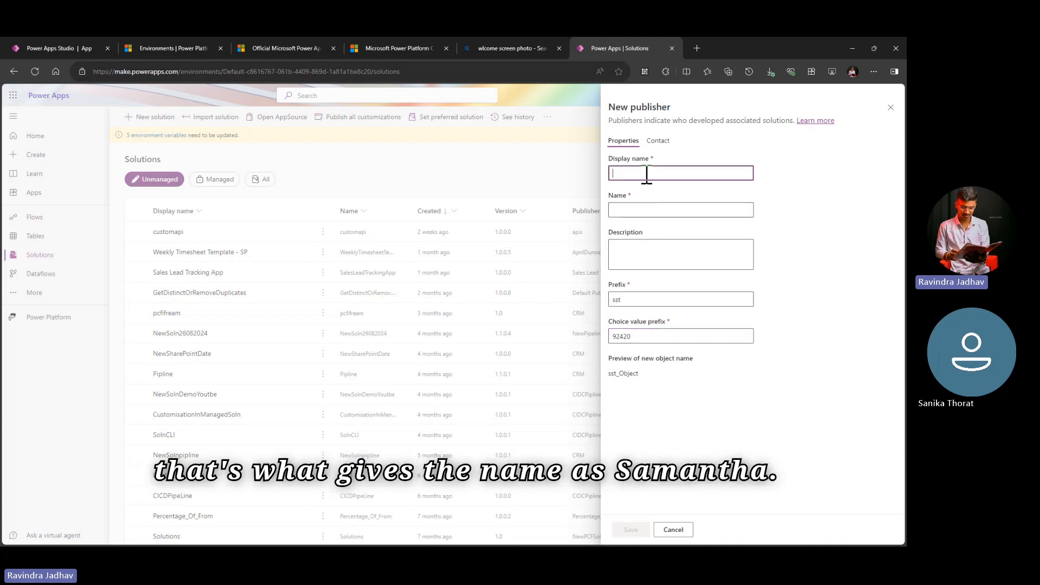
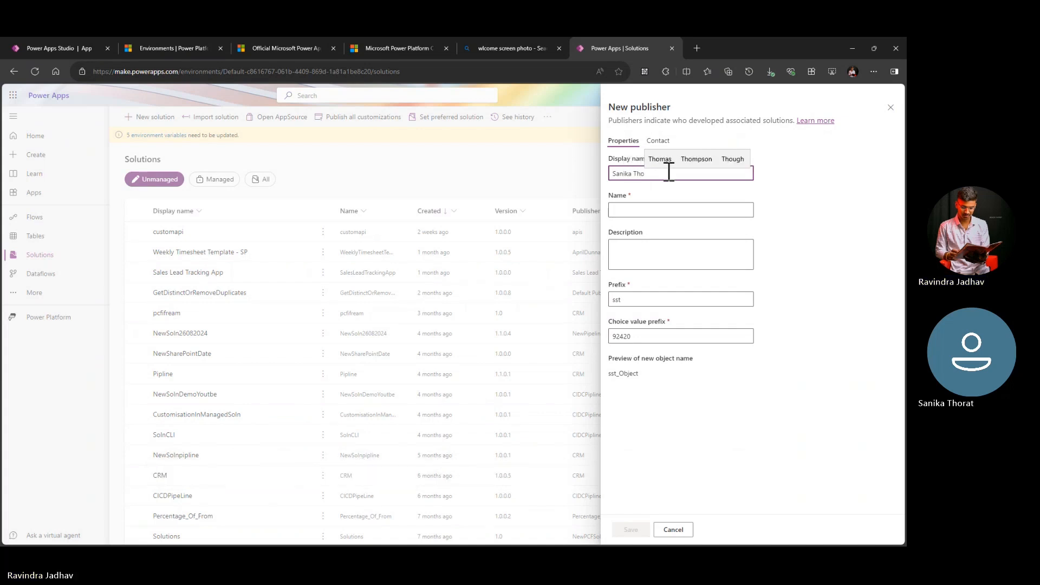
left_click(654, 210)
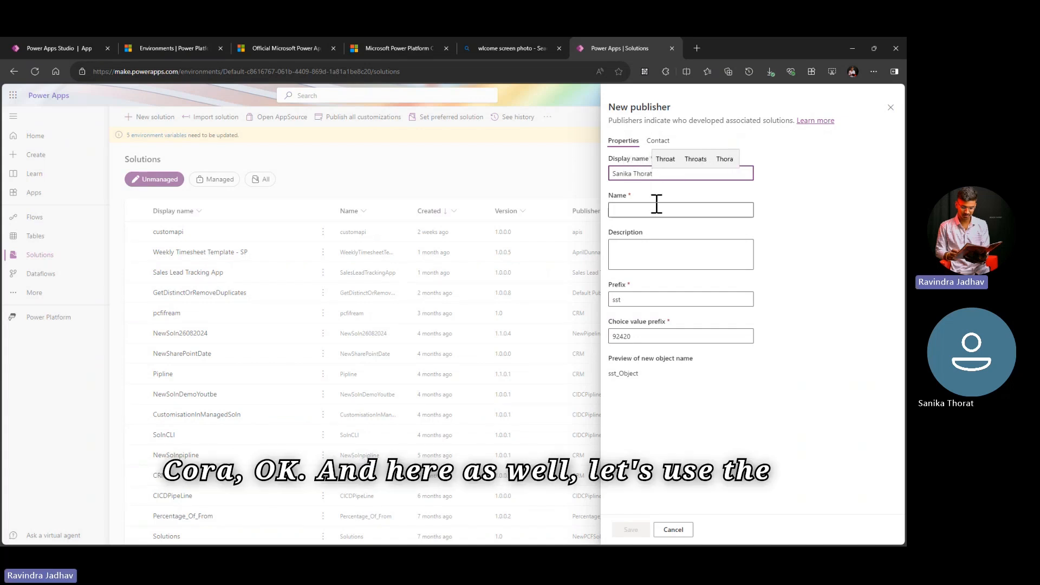
triple_click(665, 173)
key("ctrl+c")
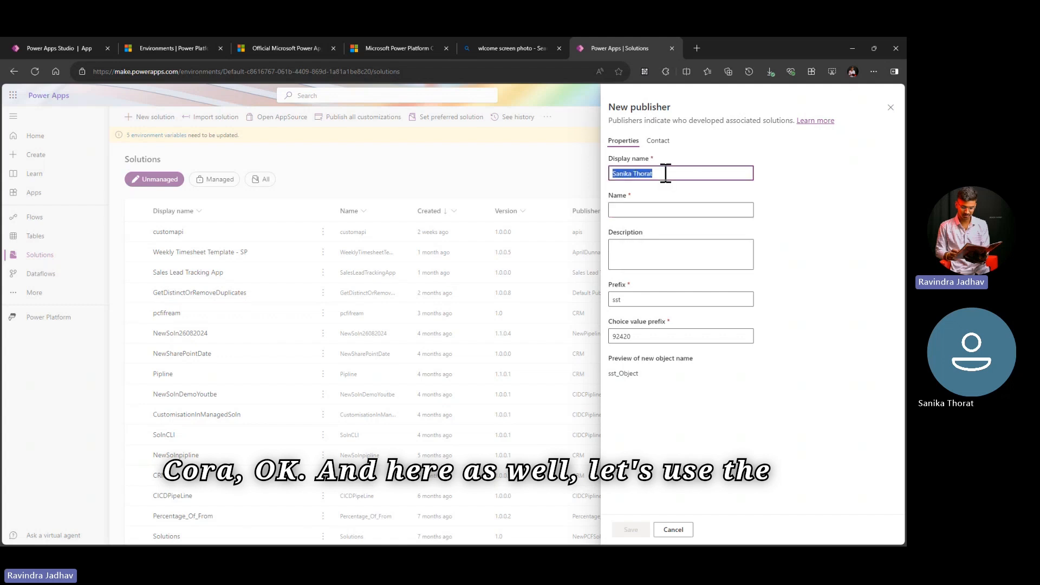
left_click(640, 210)
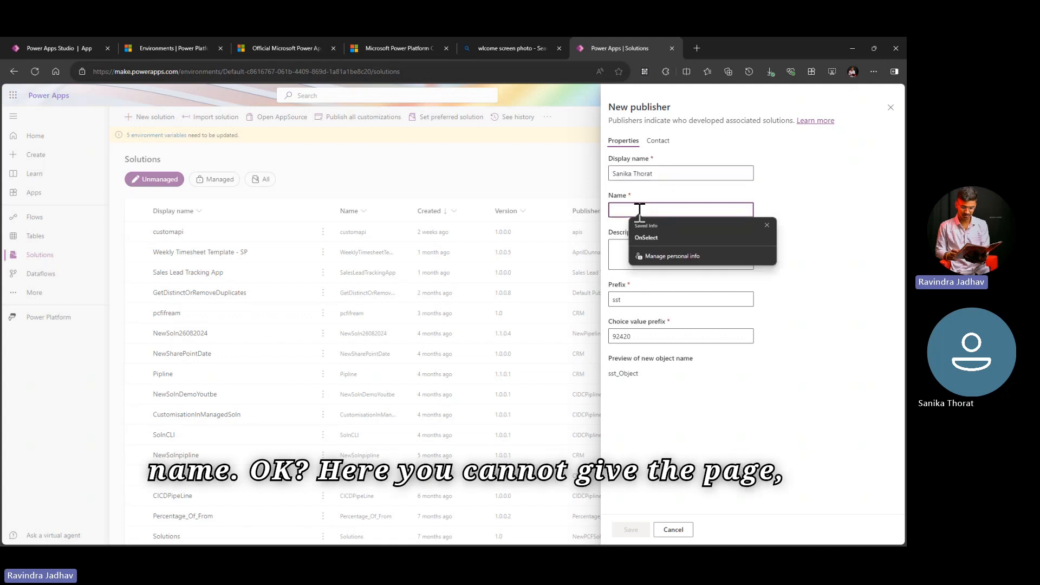
key("ctrl+v")
left_click(632, 210)
key("BackSpace")
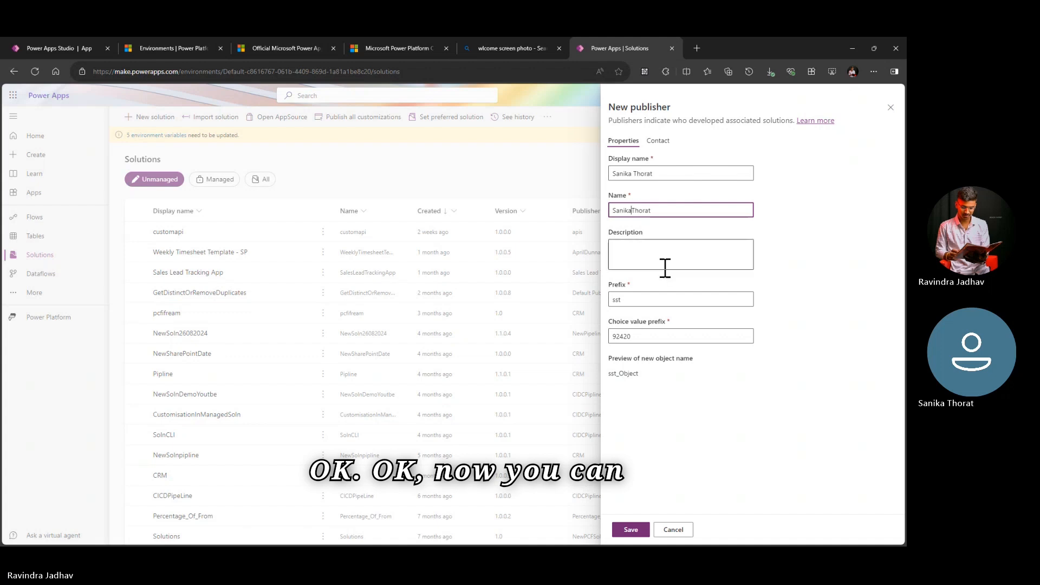
Step: Examine the publisher's new object name preview and its contact fields, leaving the description and contact details blank
left_click(664, 267)
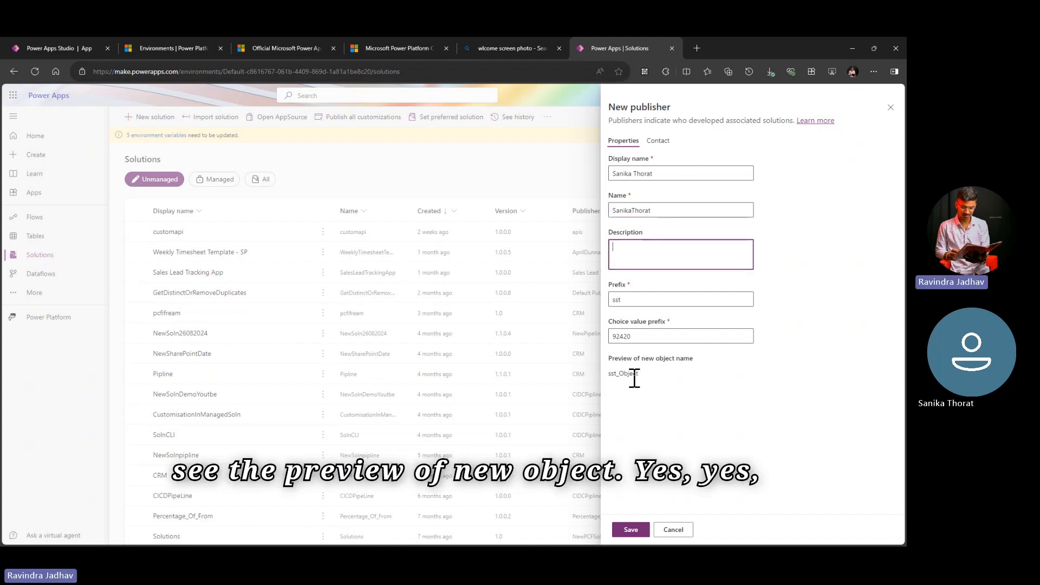
left_click_drag(621, 376, 645, 379)
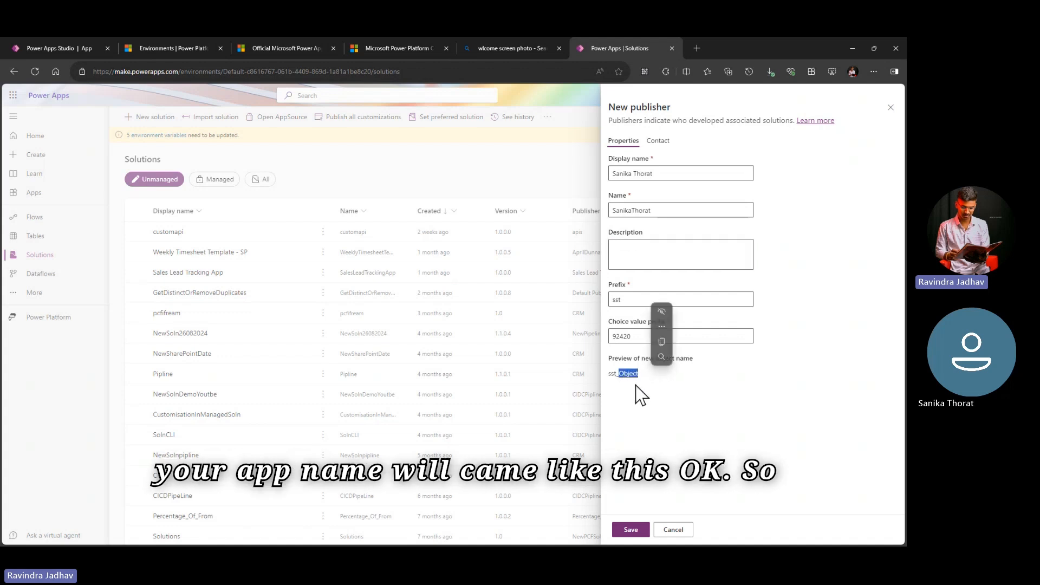
left_click(648, 399)
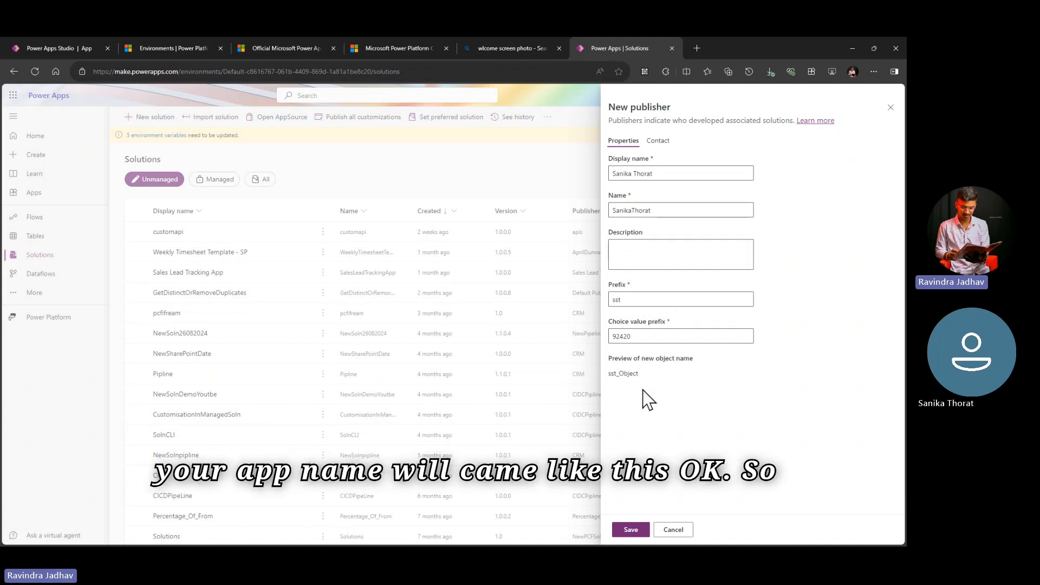
double_click(612, 375)
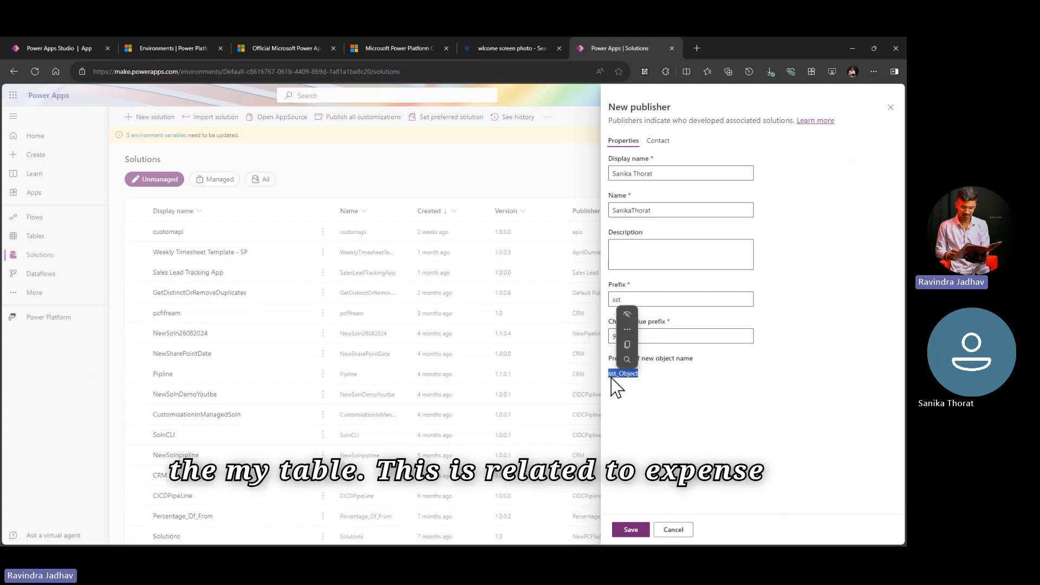
left_click(658, 142)
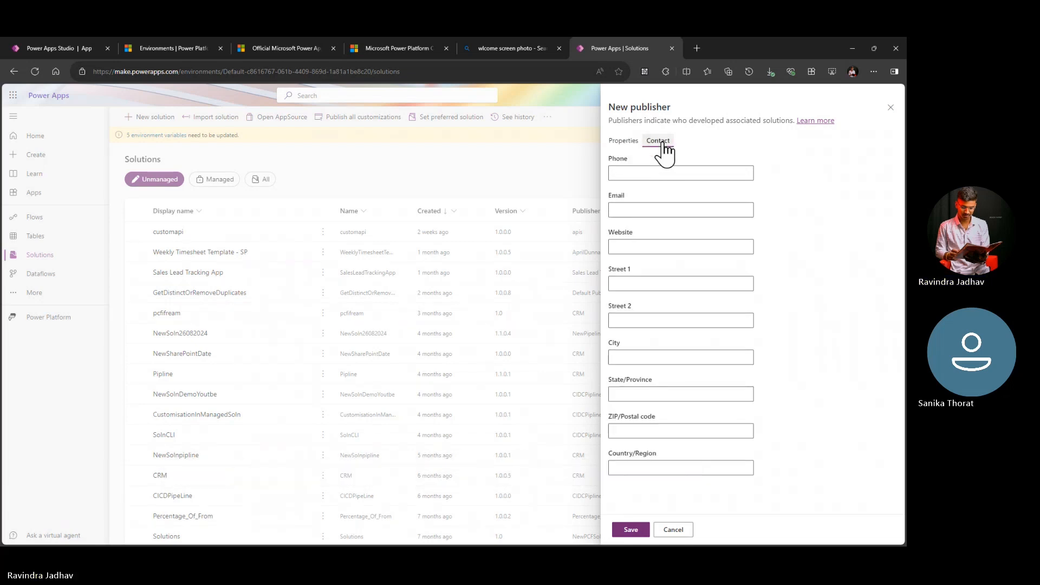
left_click(631, 142)
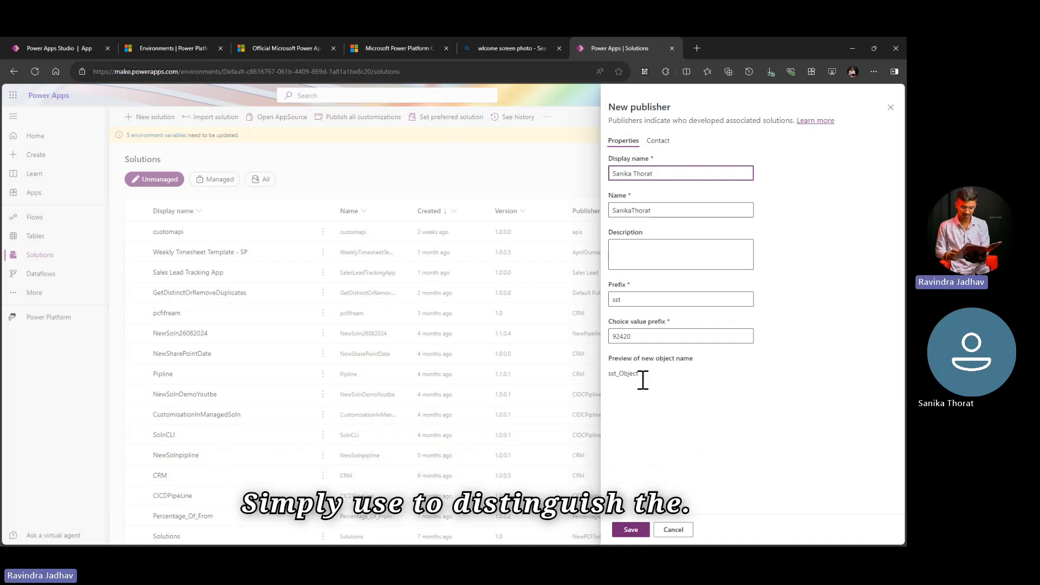
double_click(614, 372)
left_click(648, 372)
left_click(657, 142)
left_click(641, 170)
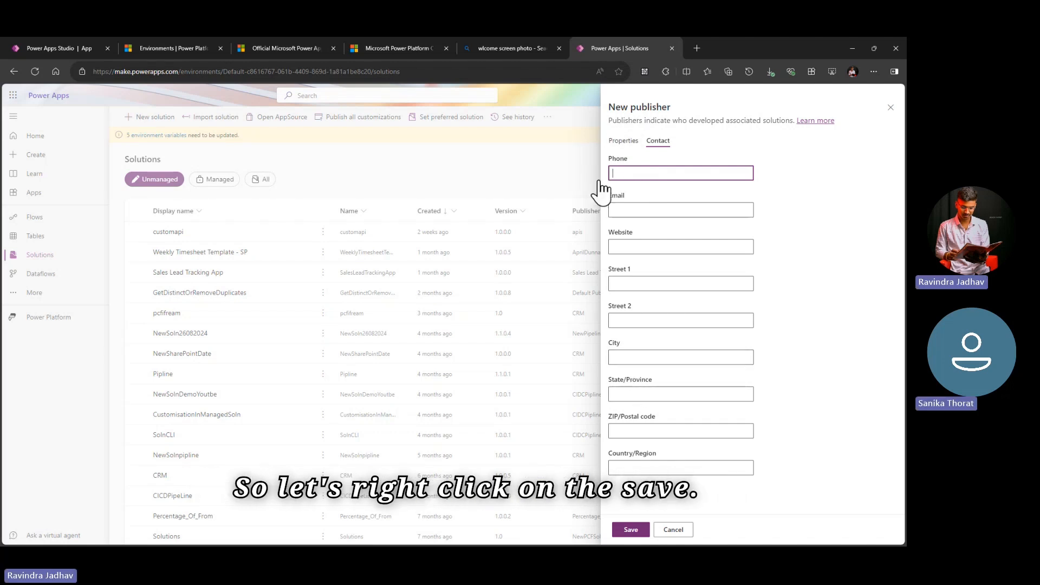
left_click(626, 144)
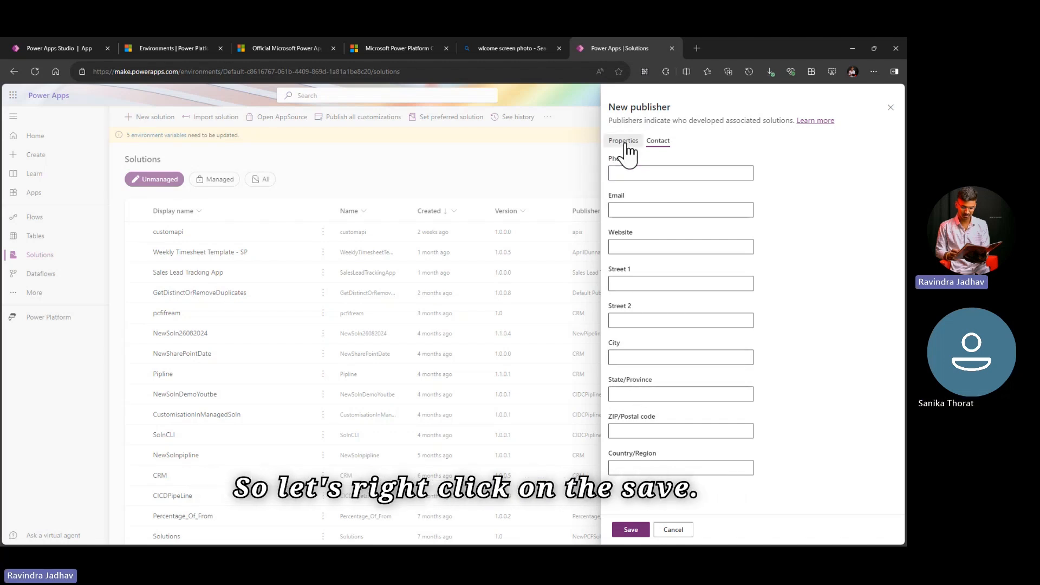
Step: Save the new publisher and select it as the publisher of the Expense Tracking App Solution
left_click(631, 531)
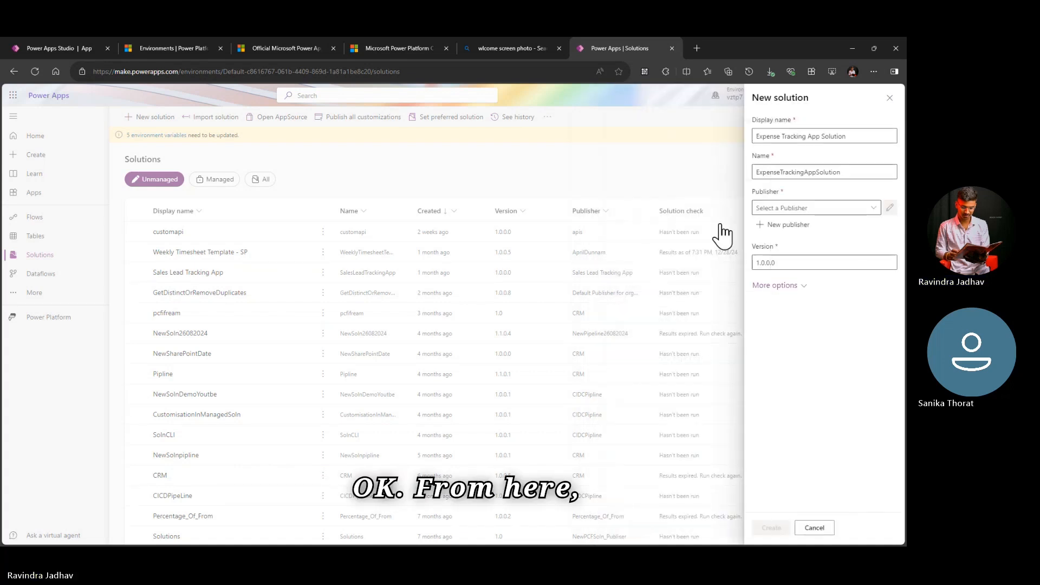
left_click(840, 210)
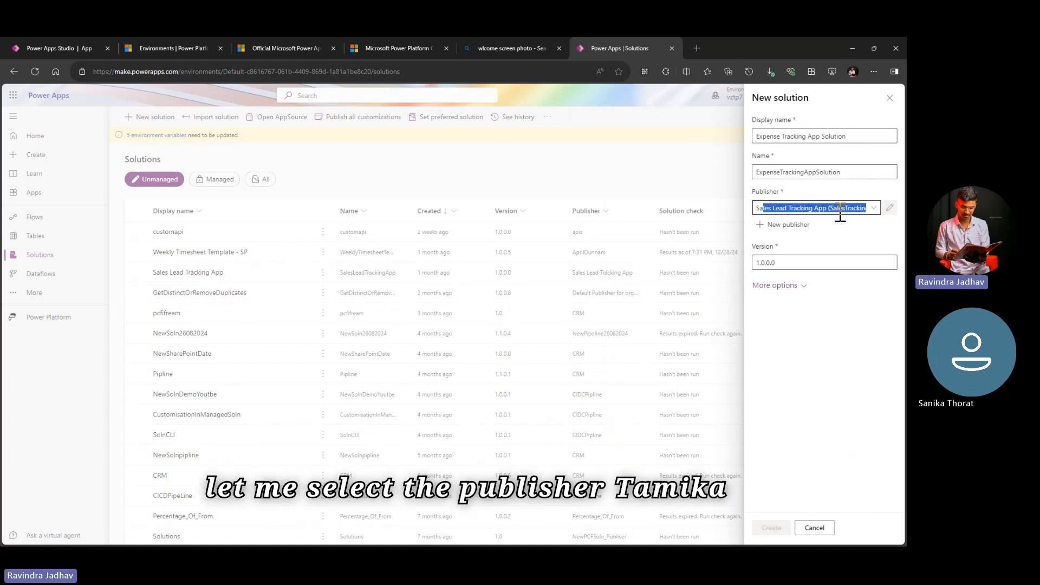
key("Return")
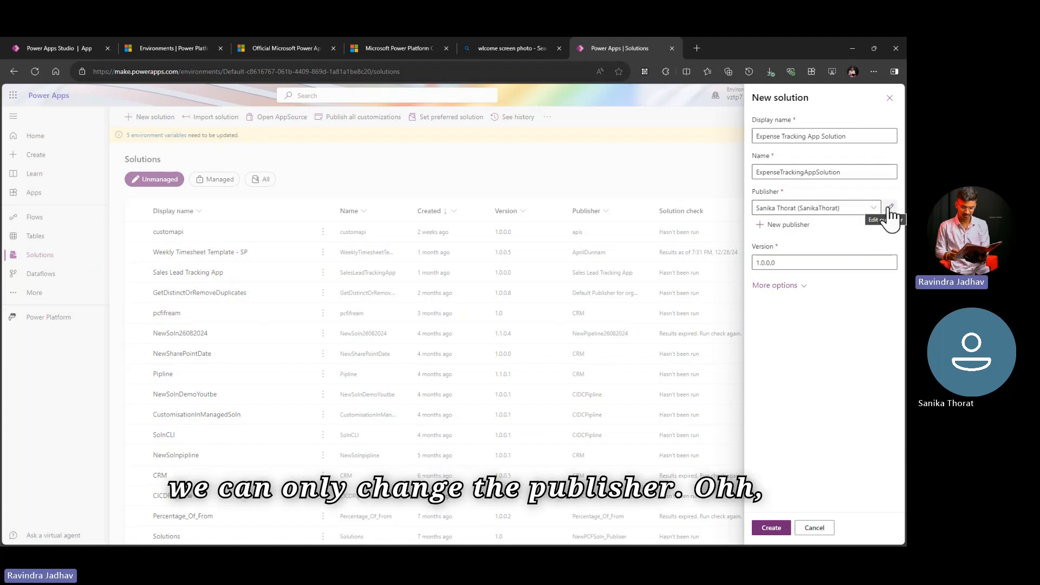
Step: Expand the new solution's additional options and review the version, configuration page, description and package type settings
left_click(798, 286)
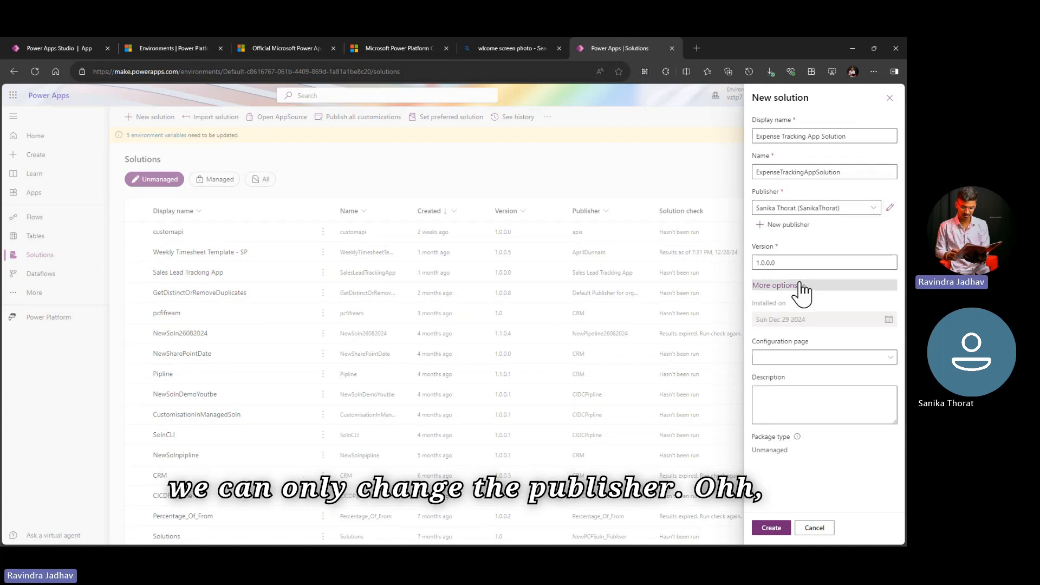
double_click(769, 248)
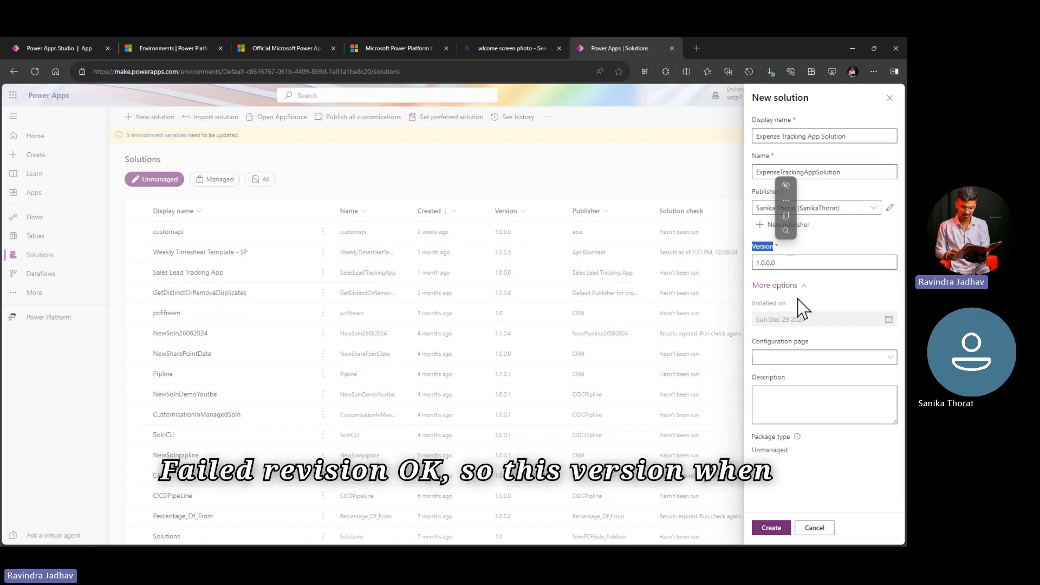
left_click(833, 301)
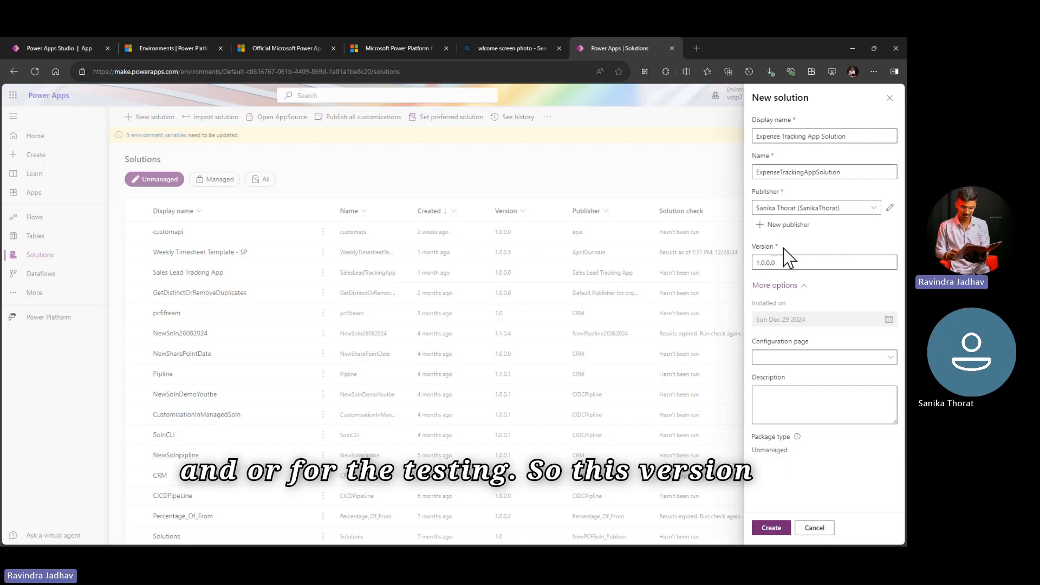
Step: Try the version numbers 1.0.0.1 and 1.0.0.2 for the new solution and restore 1.0.0.0
left_click(781, 263)
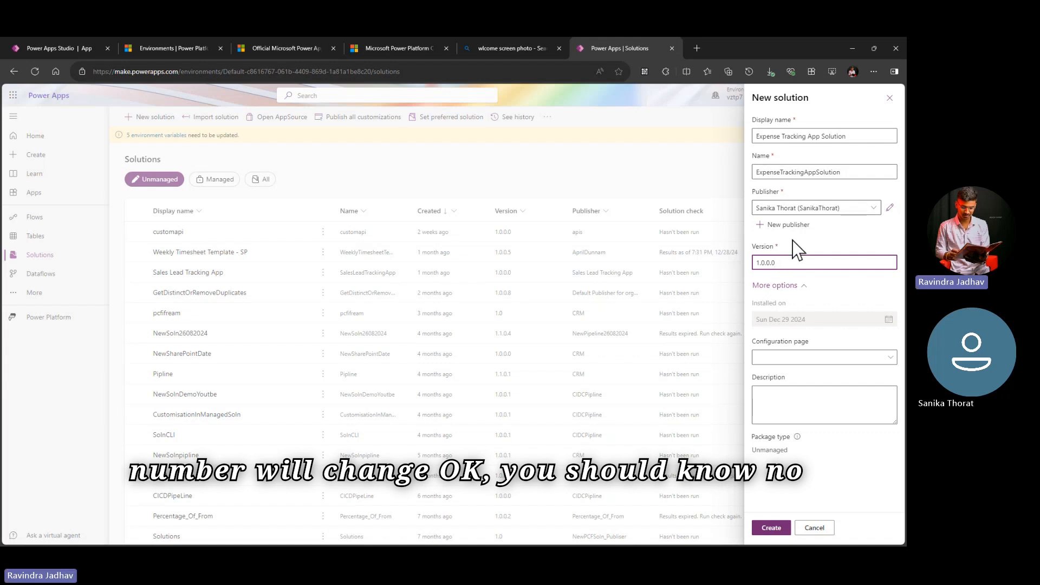
key("BackSpace")
type("1")
key("BackSpace")
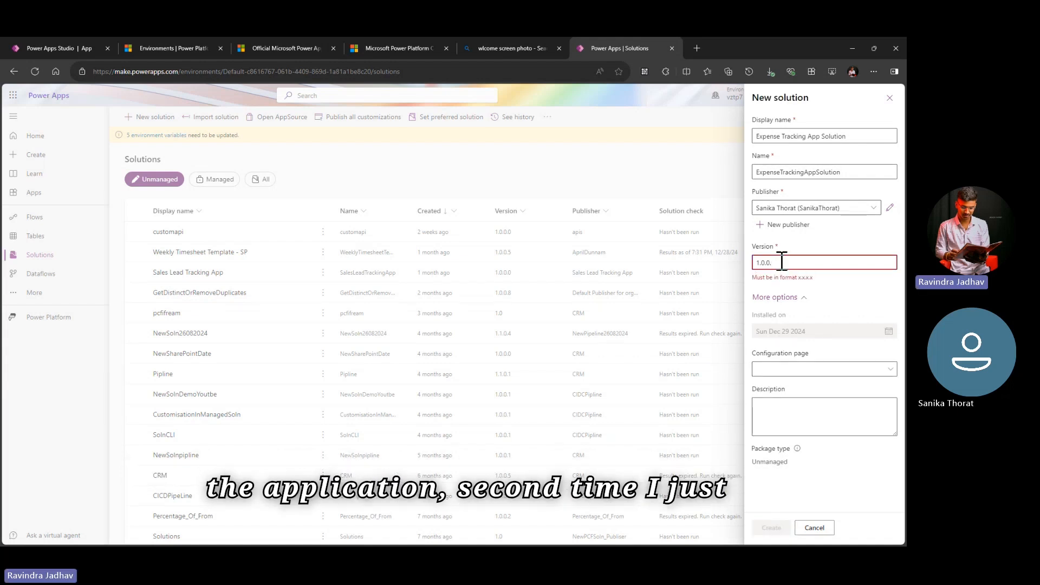
type("2")
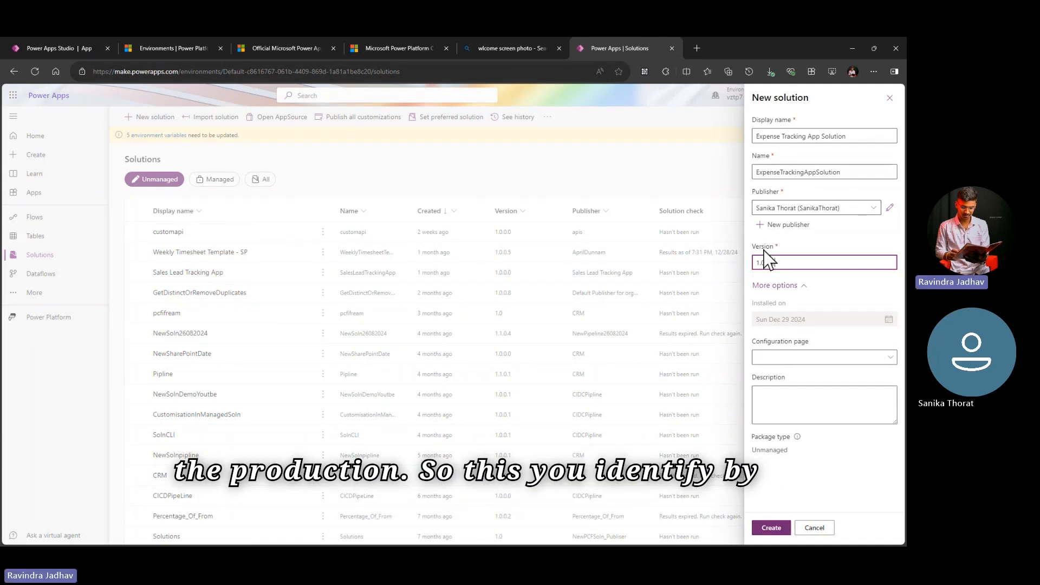
key("BackSpace")
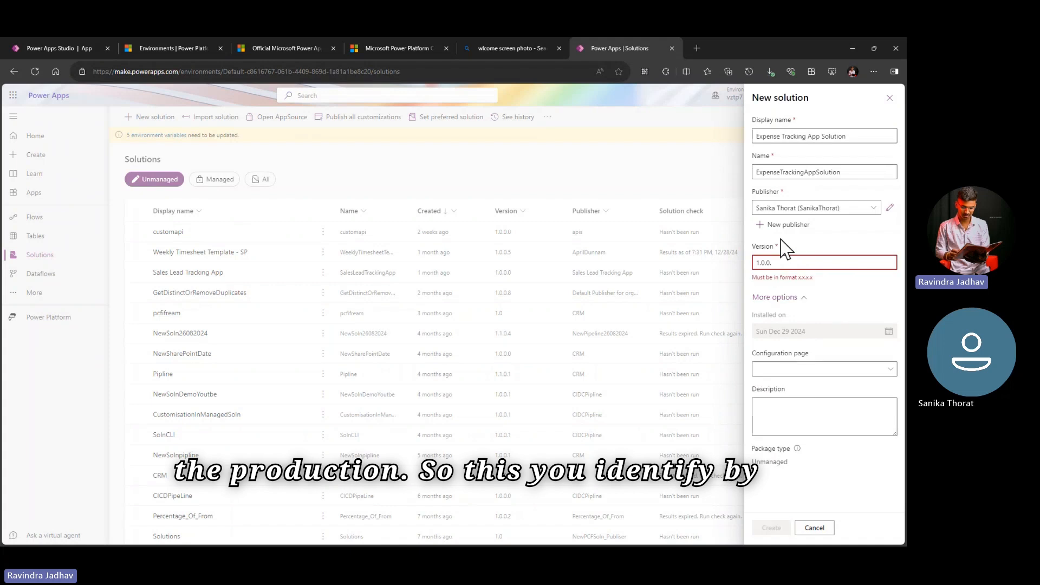
type("0")
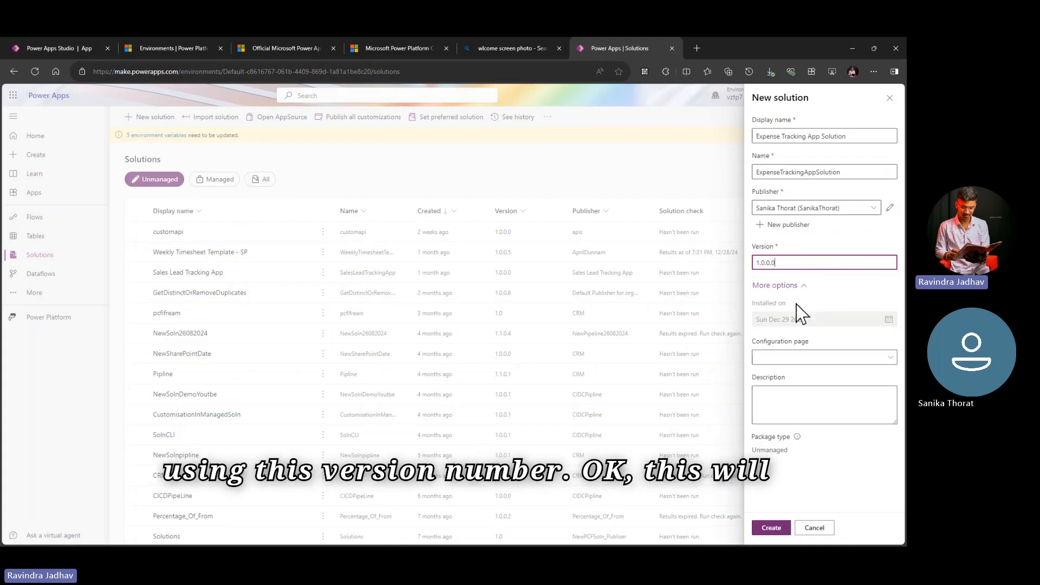
Step: Check the configuration page choices and create the Expense Tracking App Solution, leaving its configuration page and description blank
left_click(795, 358)
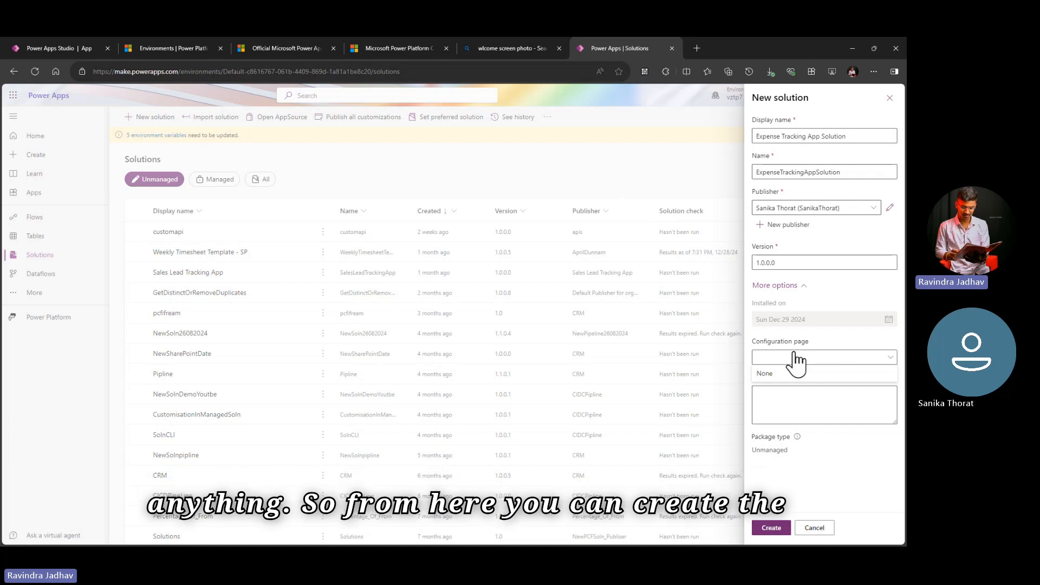
left_click(805, 409)
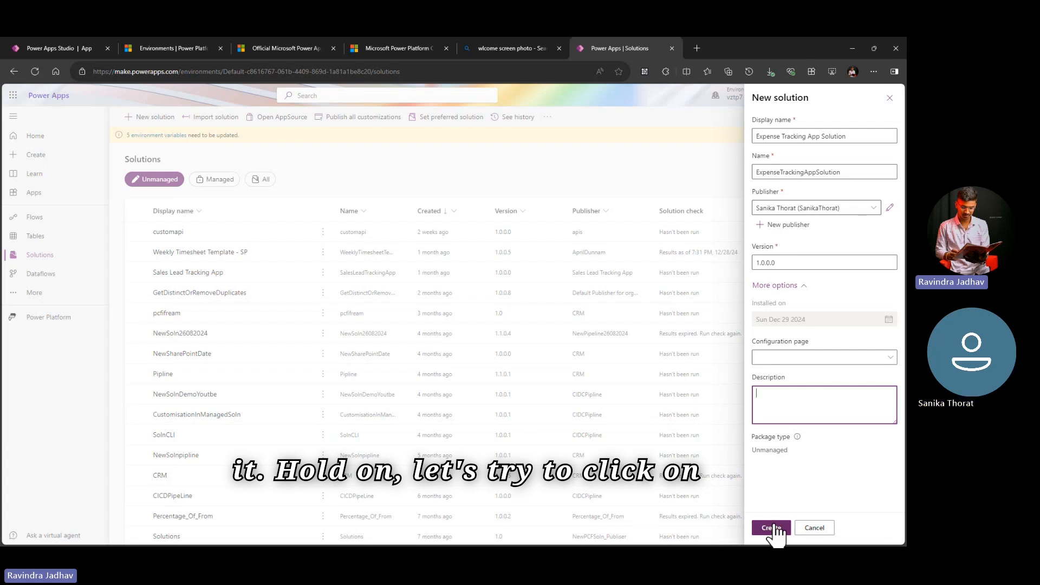
left_click(772, 528)
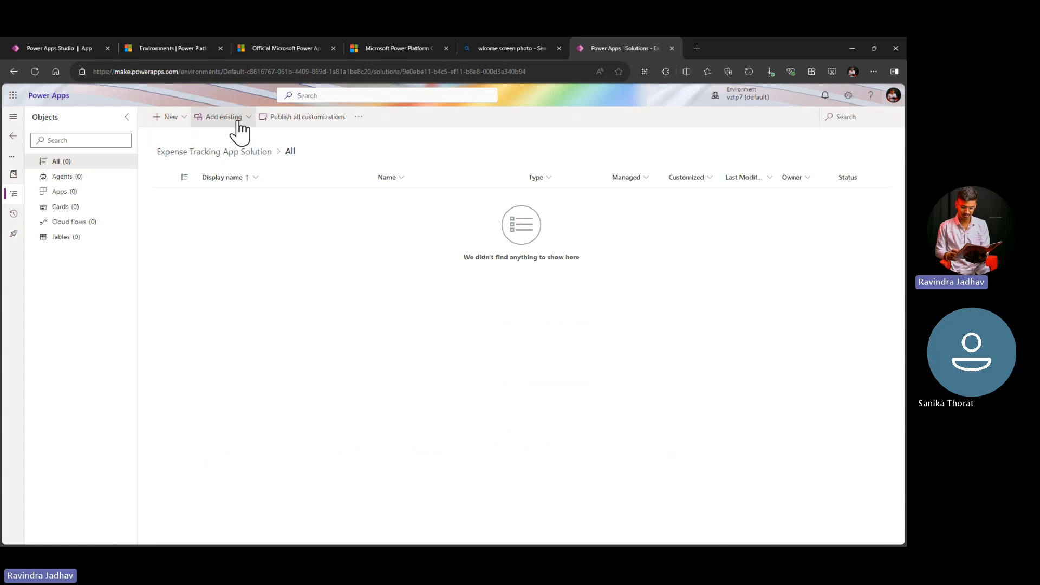
Step: Review the agent and app types that can be created in the solution, opening and cancelling the blank canvas app form
left_click(183, 119)
left_click(183, 120)
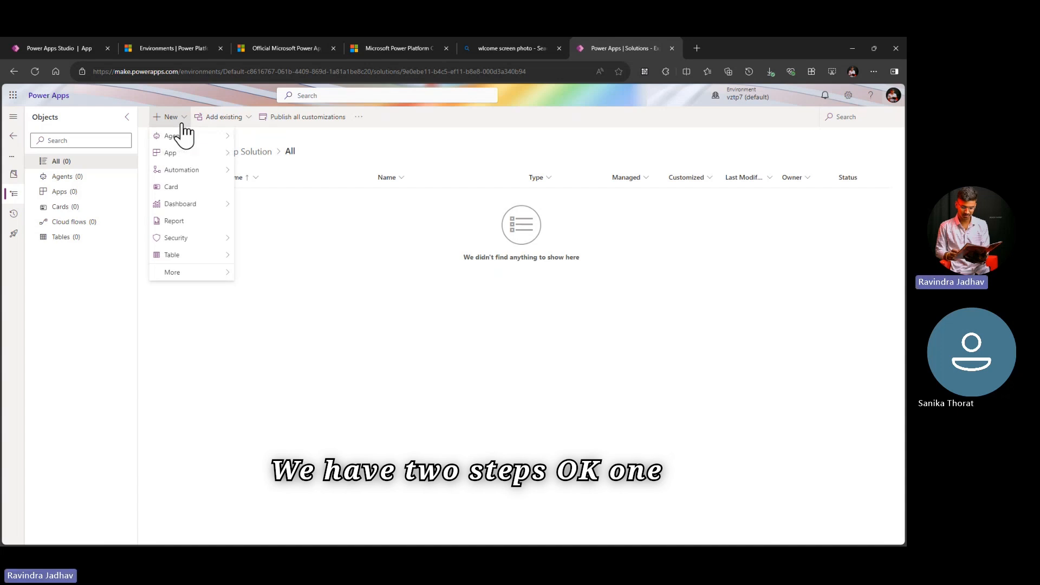
left_click(178, 119)
left_click(179, 119)
mouse_move(207, 140)
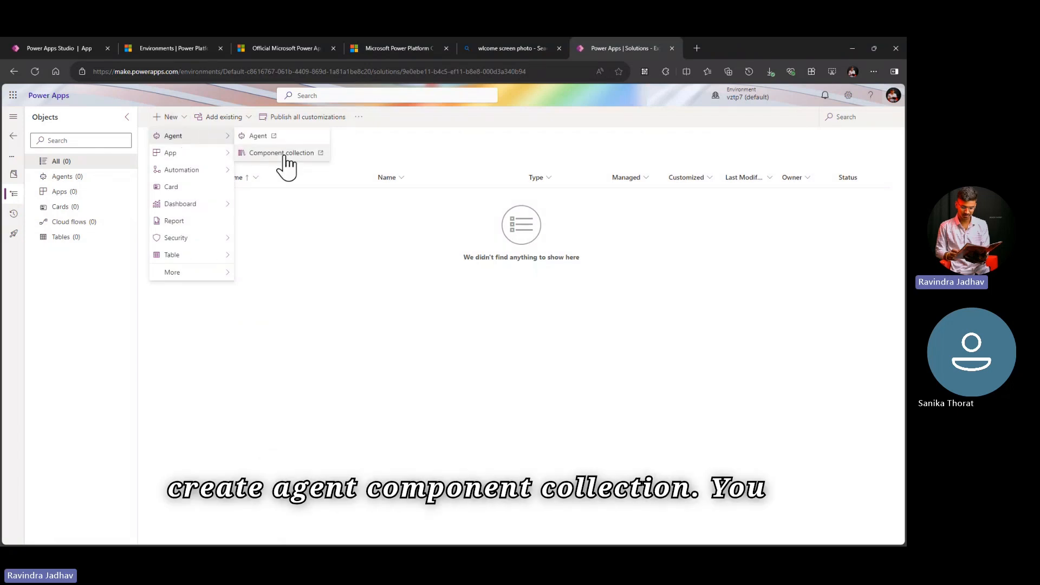
mouse_move(216, 162)
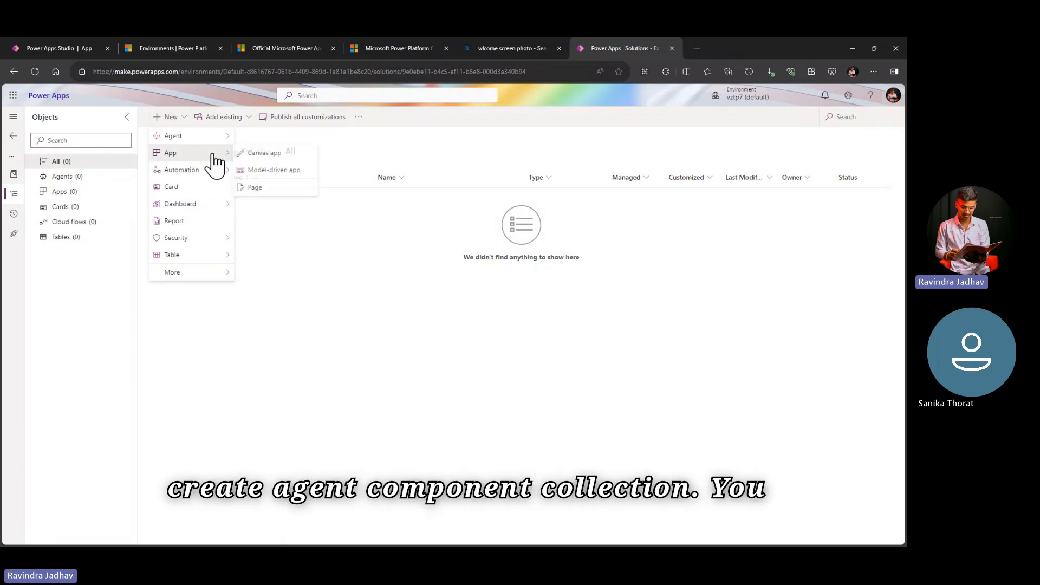
left_click(266, 156)
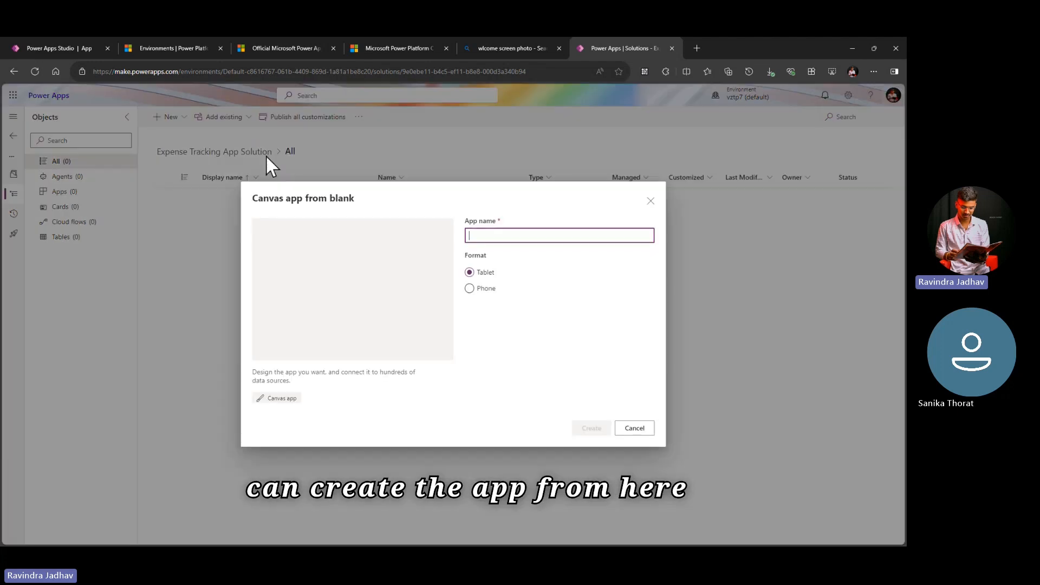
left_click(639, 429)
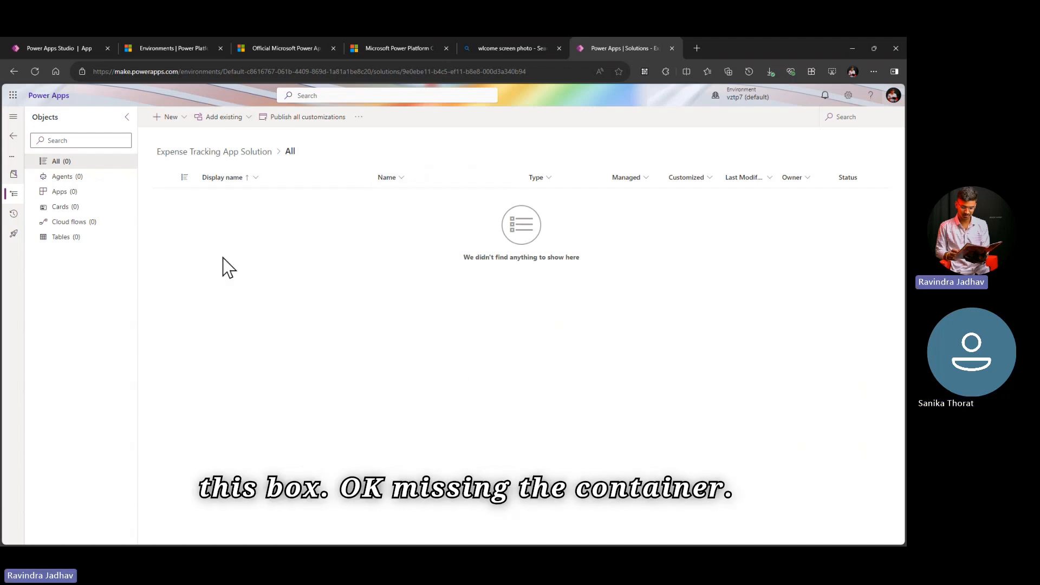
Step: Review which types of existing components can be added to the Expense Tracking App Solution
left_click(239, 120)
left_click(346, 294)
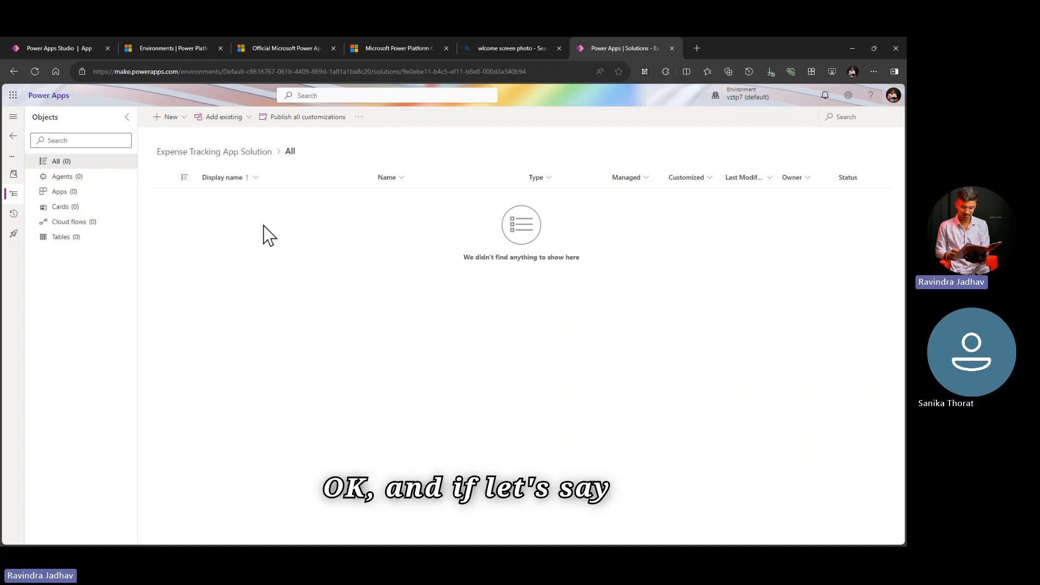
left_click(234, 119)
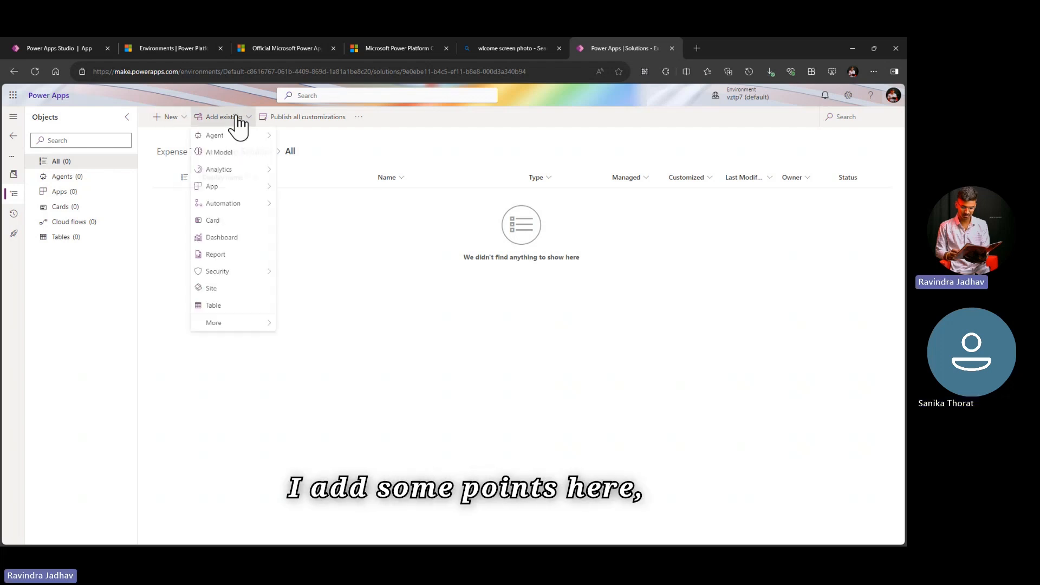
left_click(183, 125)
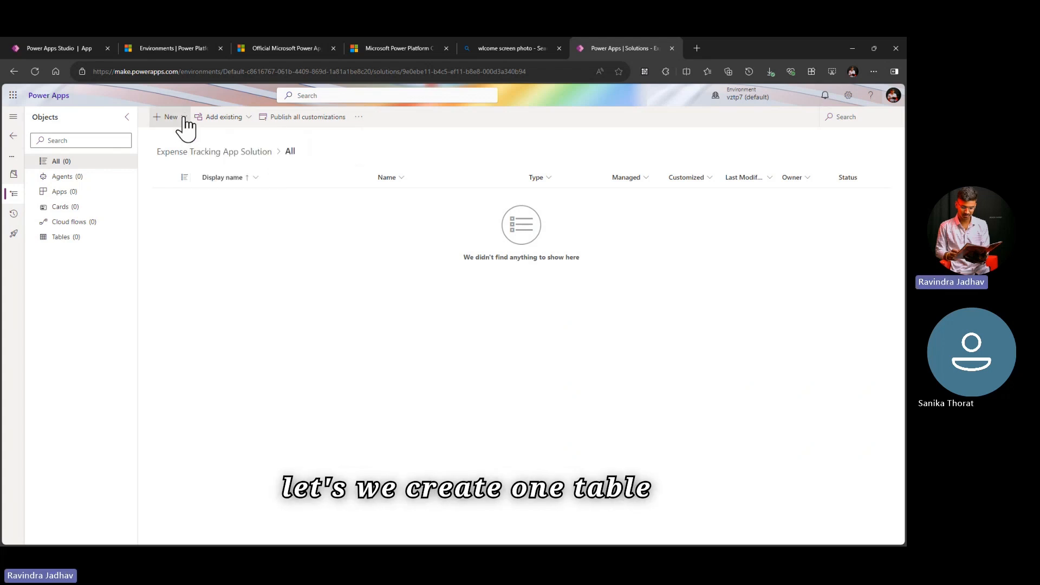
Step: Start creating new tables in the solution and have Copilot generate them from the description "Expenses Table"
left_click(186, 124)
mouse_move(209, 256)
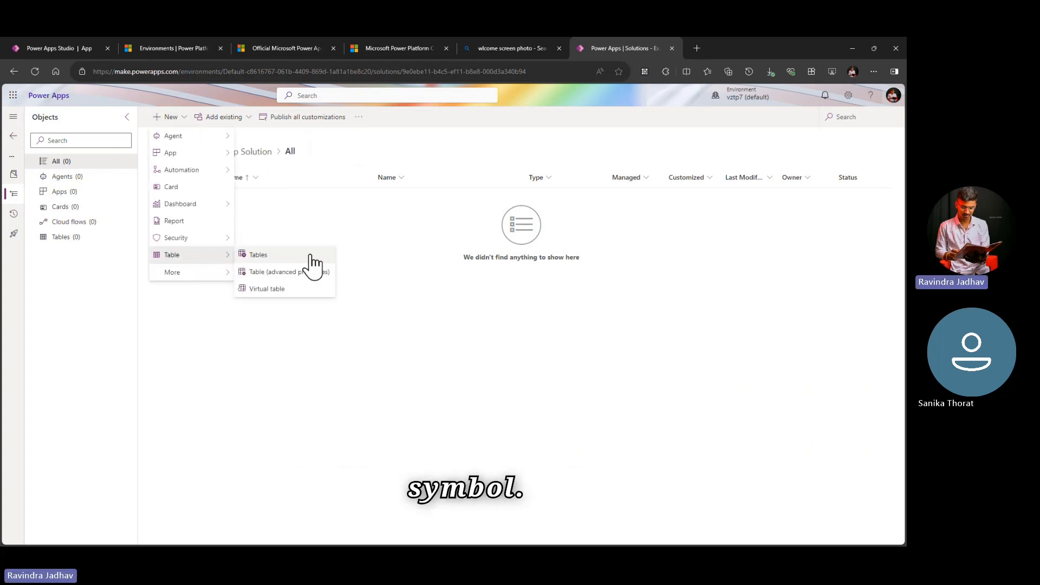
left_click(307, 254)
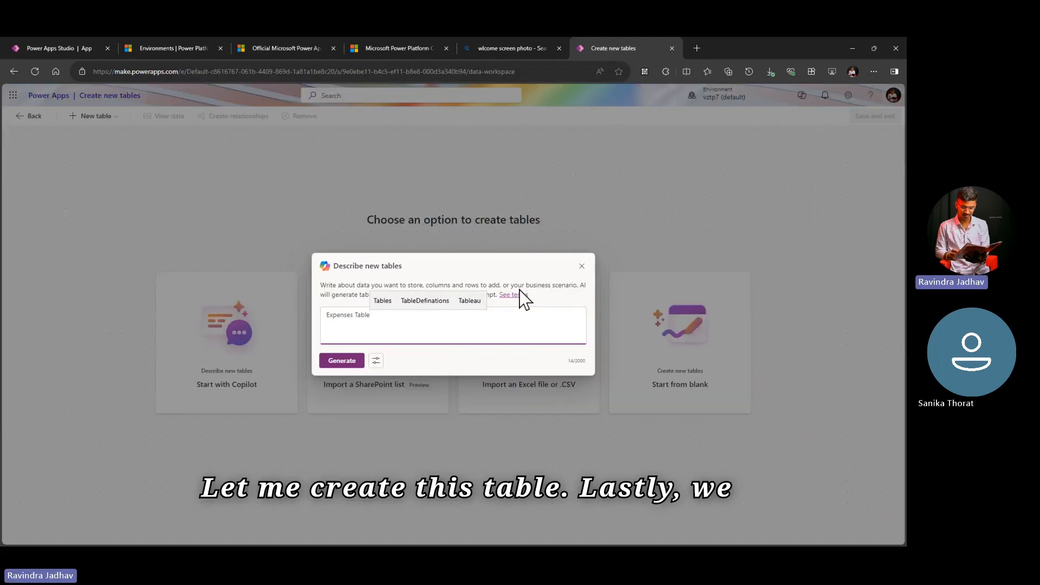
left_click(799, 328)
left_click(350, 362)
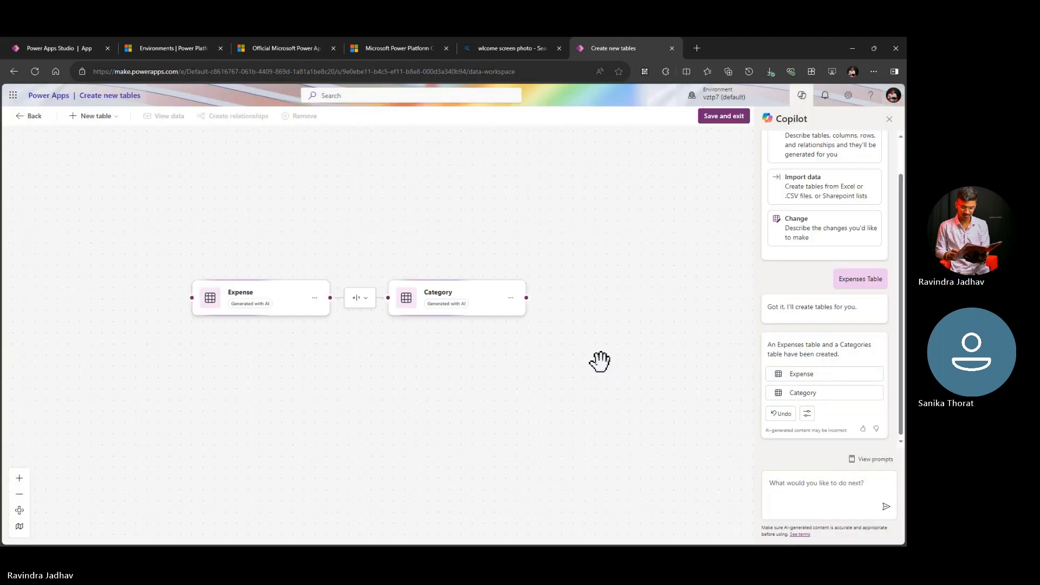
Step: Remove the generated Category table, save the remaining Expense table and exit to the solution
right_click(496, 343)
left_click(438, 328)
left_click(310, 117)
left_click(476, 336)
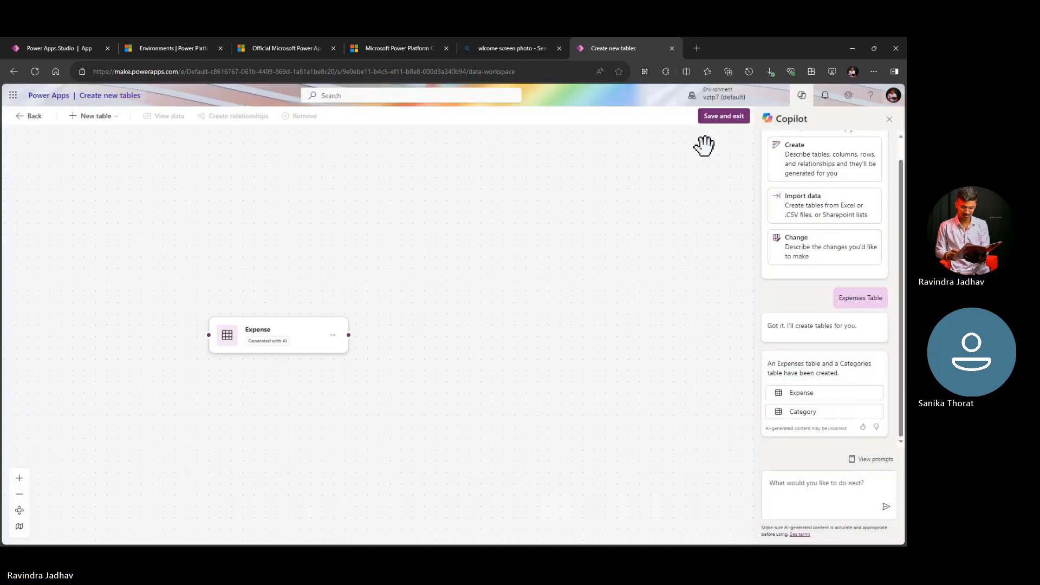
left_click(735, 116)
left_click(487, 352)
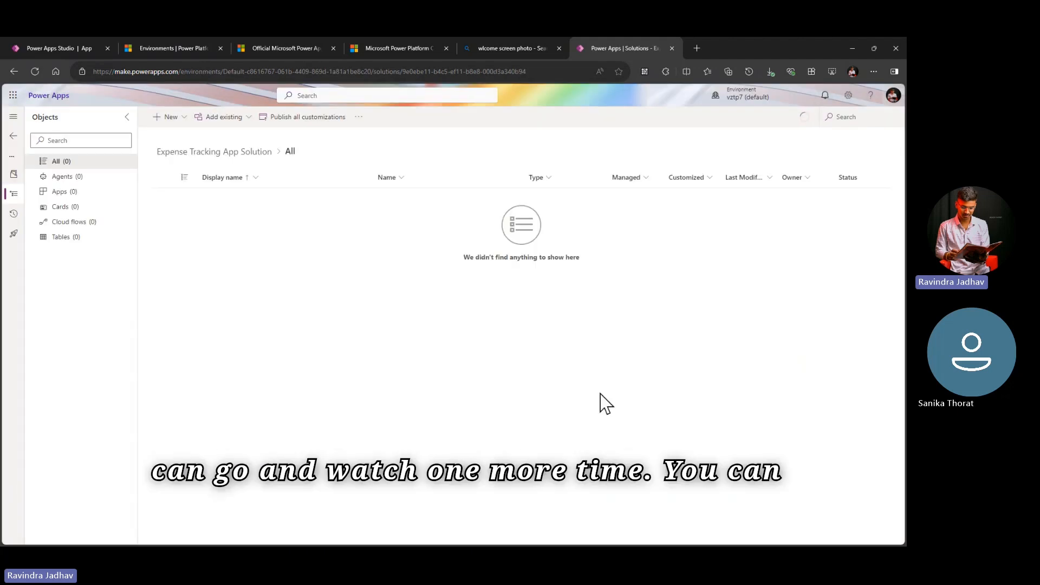
Step: List the solution's tables and examine the publisher prefix in the Expense table's name
left_click(89, 242)
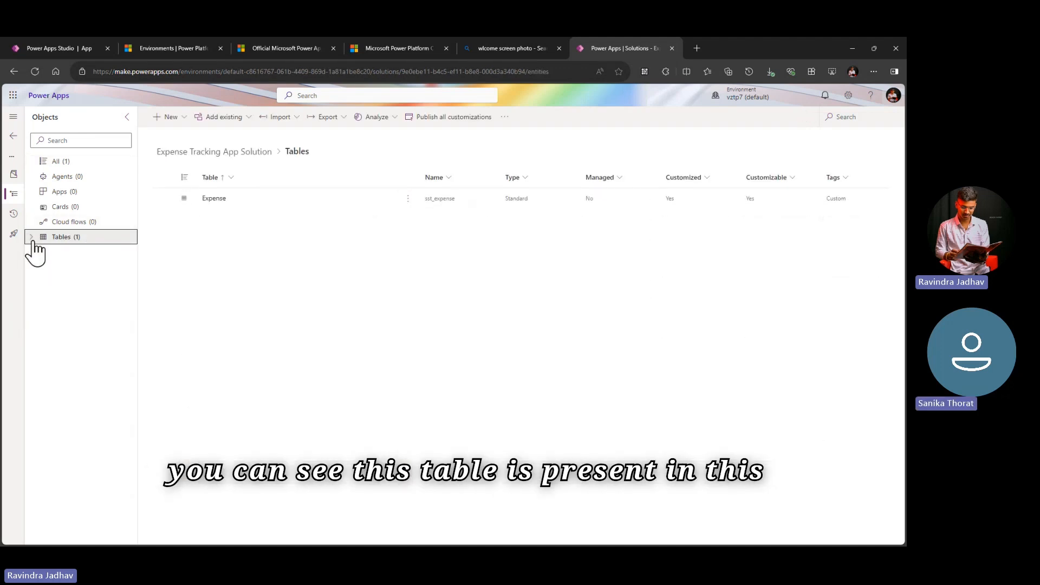
left_click(31, 239)
left_click(101, 251)
left_click(100, 239)
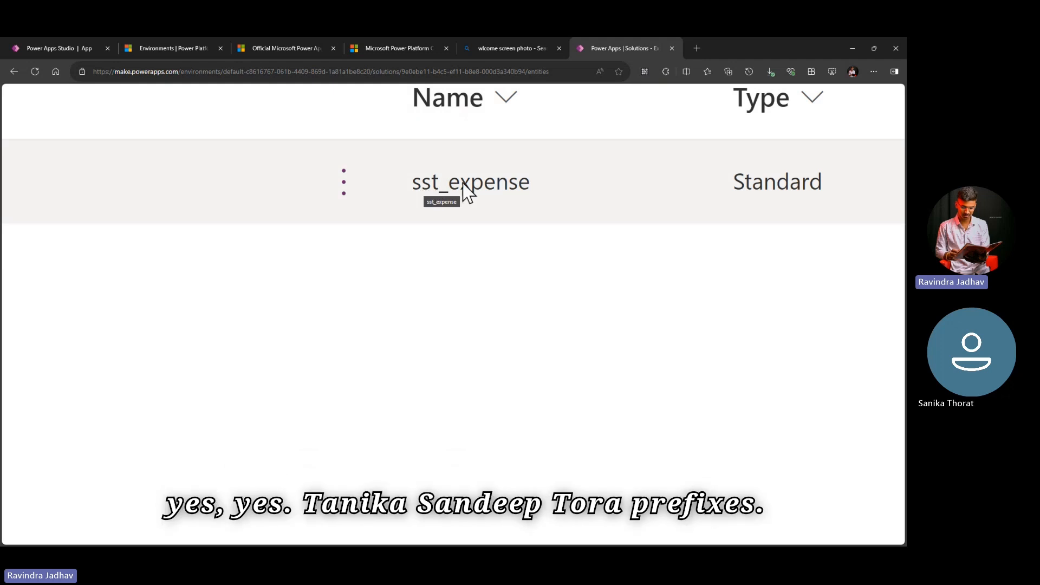
scroll(461, 196, "down", 10)
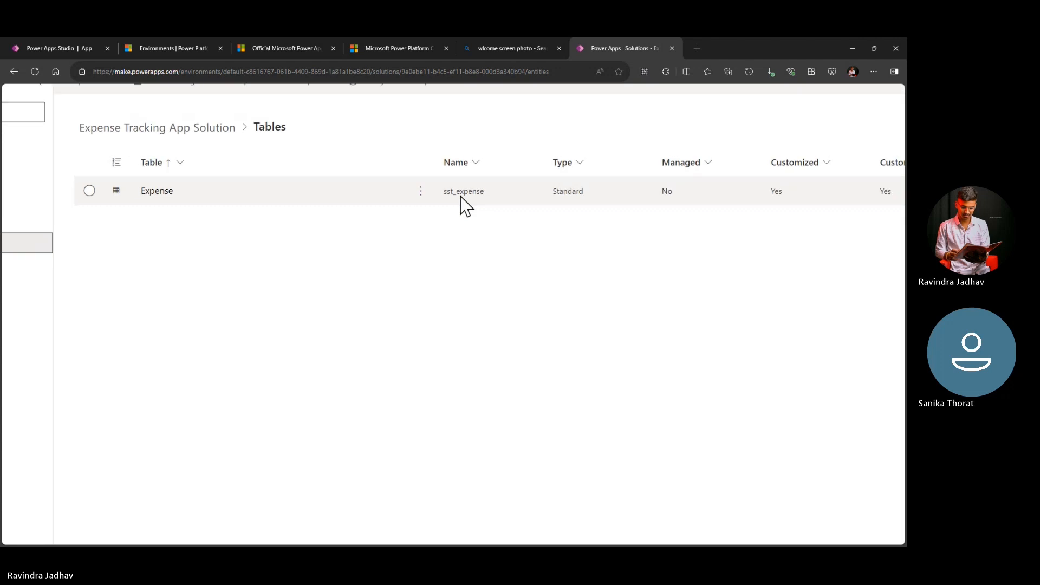